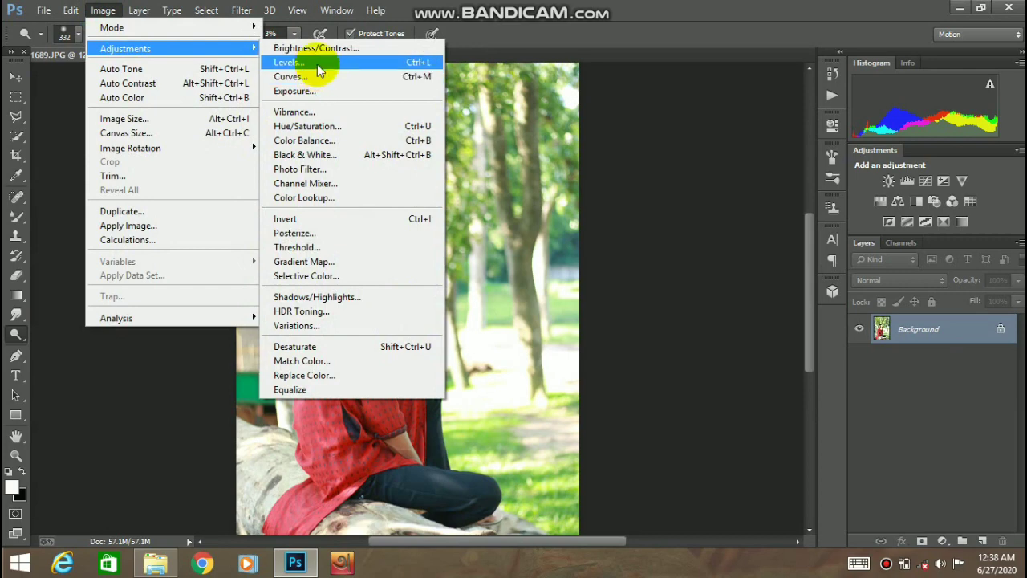
# Apply a Levels adjustment to the photo with black input 13, midtone 0.95 and white input 255
pyautogui.click(321, 62)
pyautogui.moveTo(766, 264); pyautogui.dragTo(755, 264)
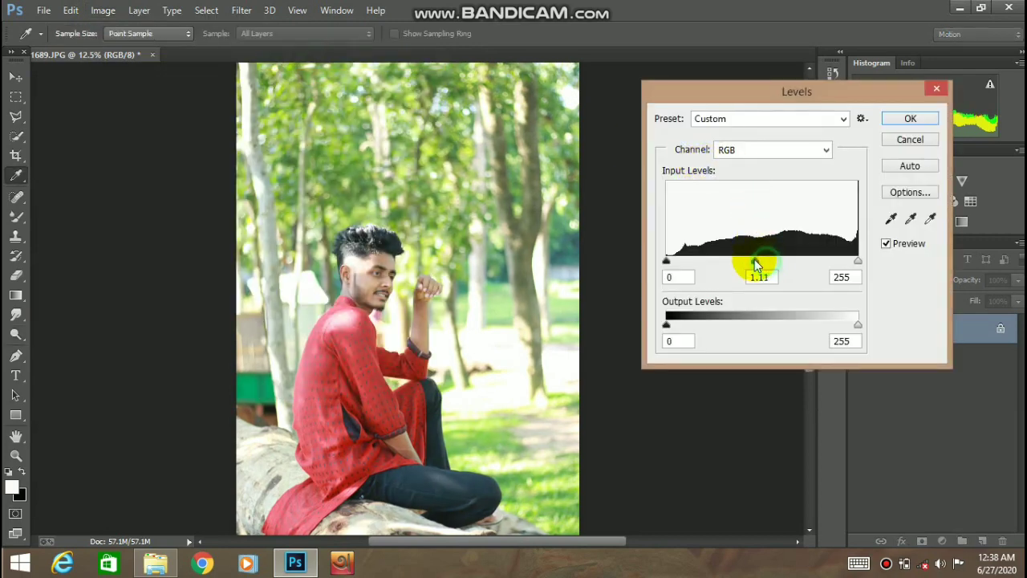
pyautogui.click(859, 261)
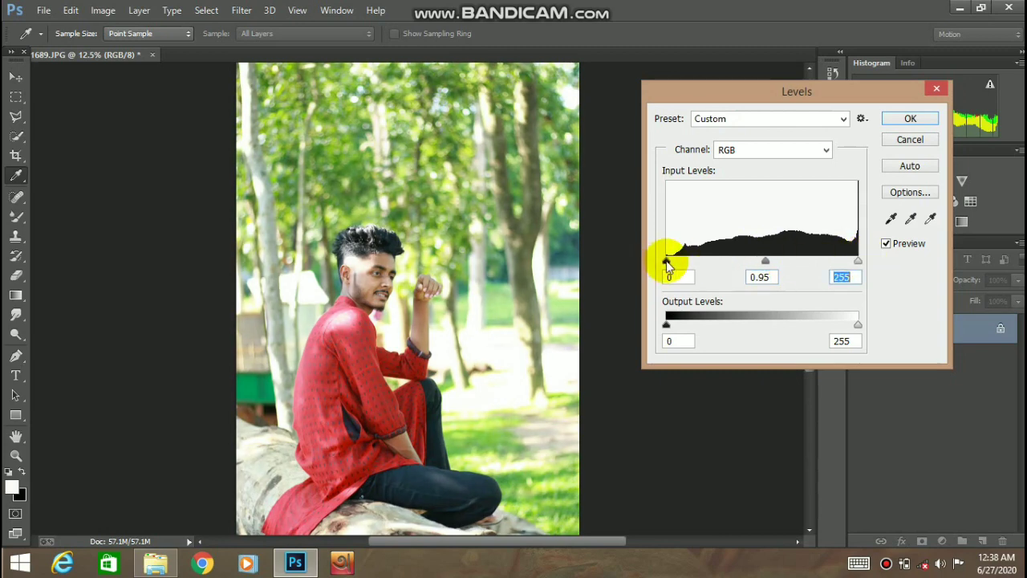
pyautogui.moveTo(668, 265); pyautogui.dragTo(678, 265)
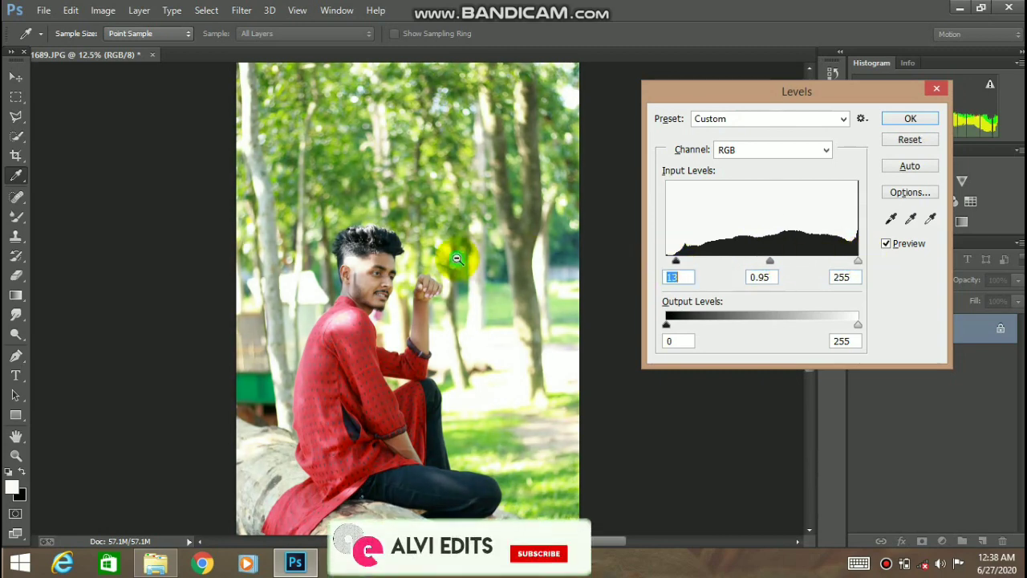
pyautogui.hotkey('ctrl', '-')
pyautogui.click(890, 117)
pyautogui.press('o')
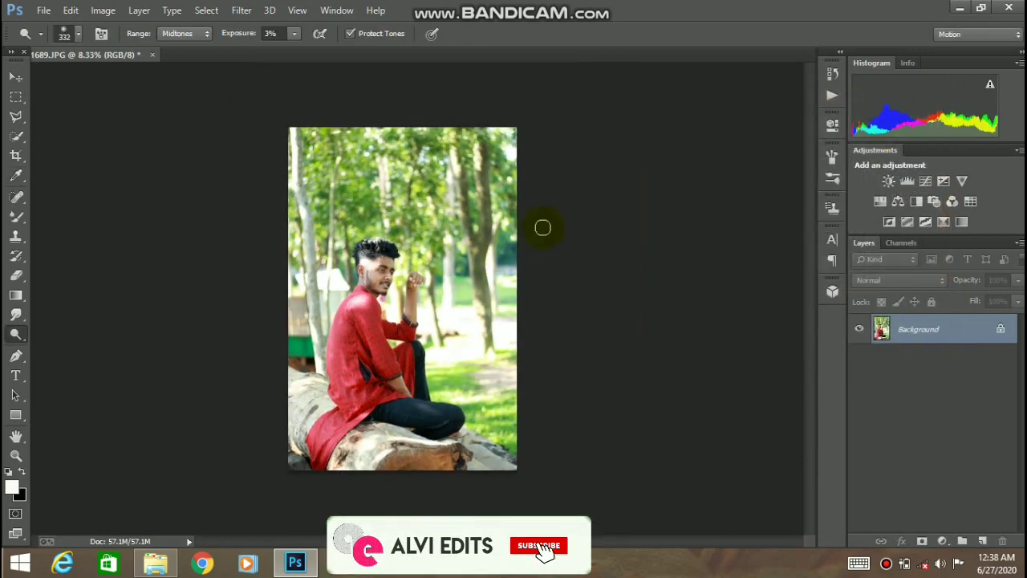
# Brighten the photo slightly with a Curves adjustment, placing an RGB midpoint at input 124 and output 133
pyautogui.click(16, 137)
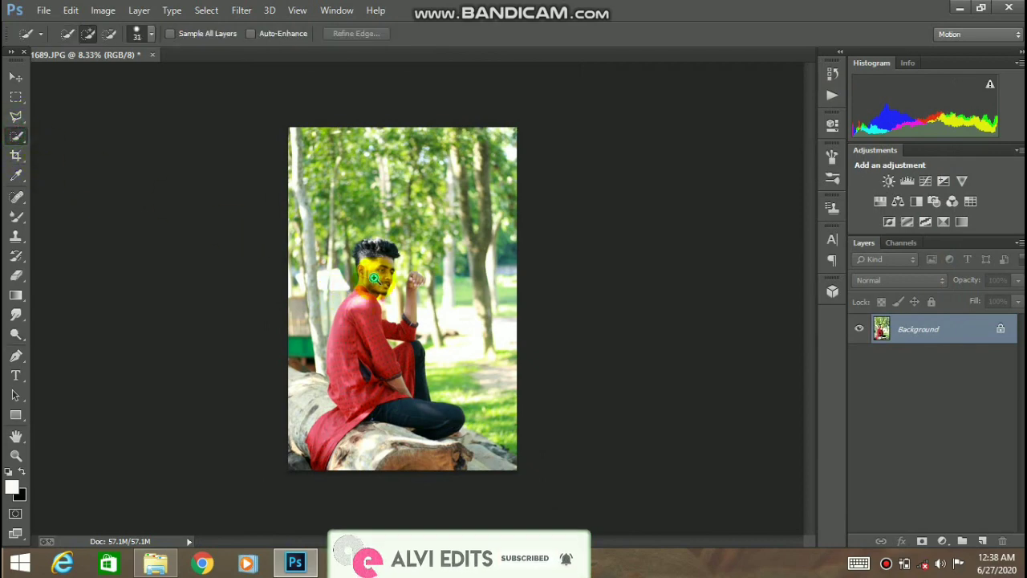
pyautogui.keyDown('ctrl'); pyautogui.click(374, 278); pyautogui.keyUp('ctrl')
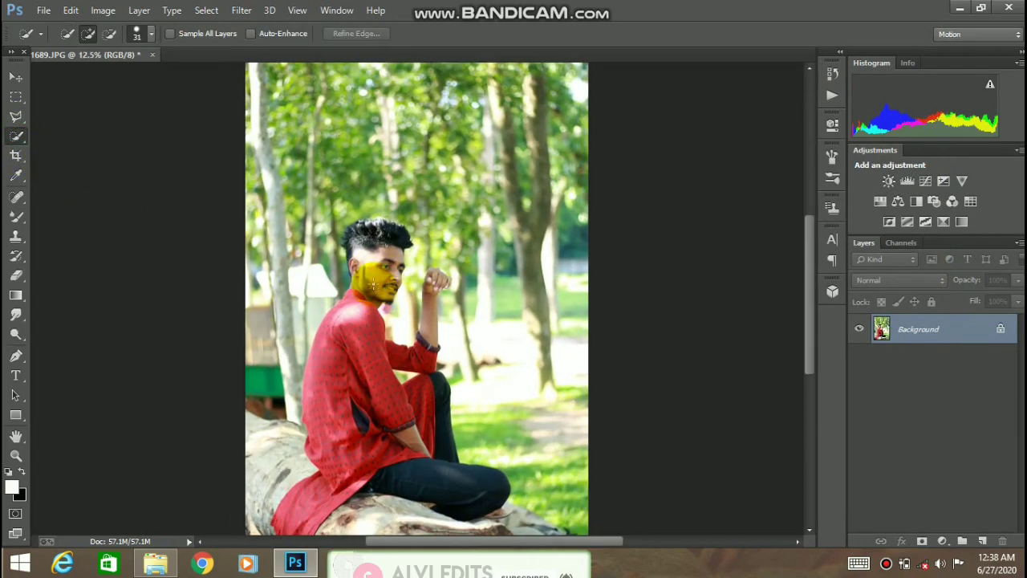
pyautogui.click(94, 16)
pyautogui.moveTo(241, 47)
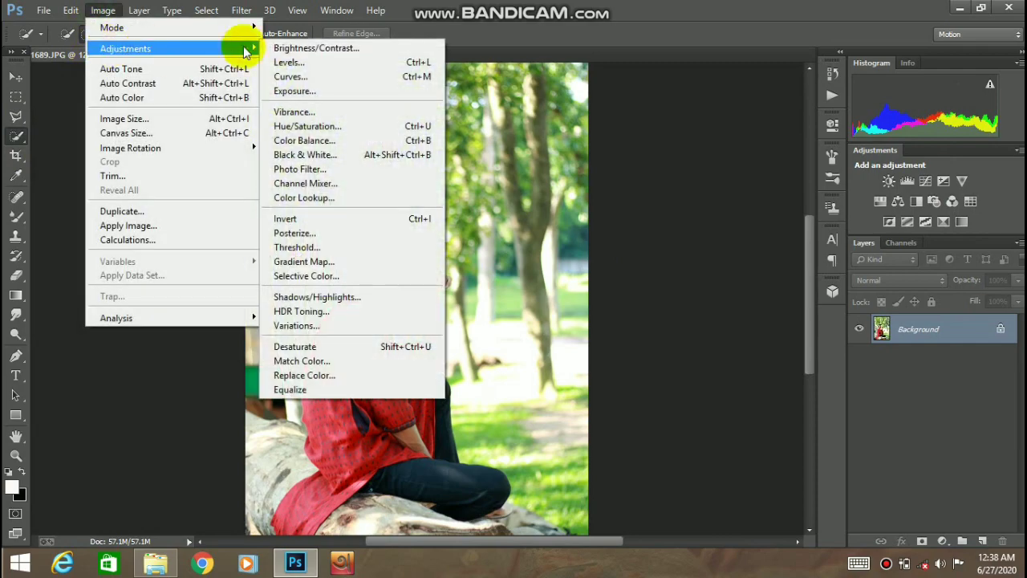
pyautogui.click(333, 80)
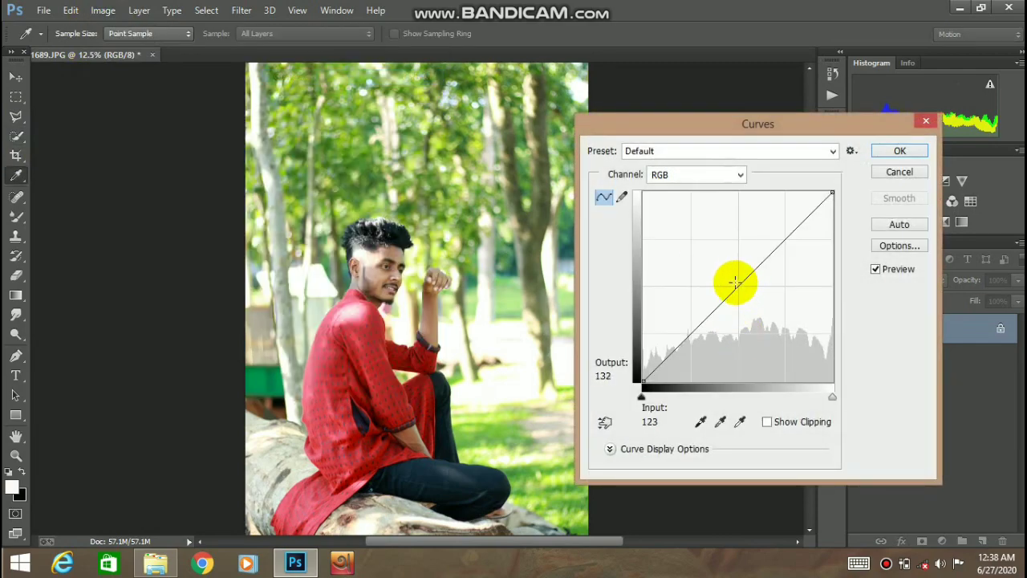
pyautogui.click(735, 282)
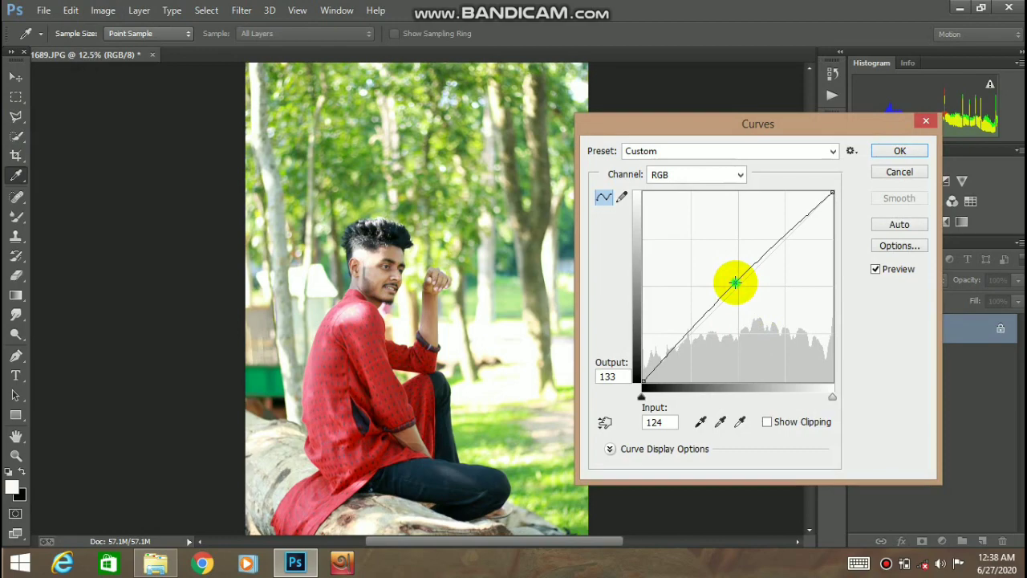
pyautogui.click(900, 151)
pyautogui.press('w')
pyautogui.hotkey('ctrl', '-')
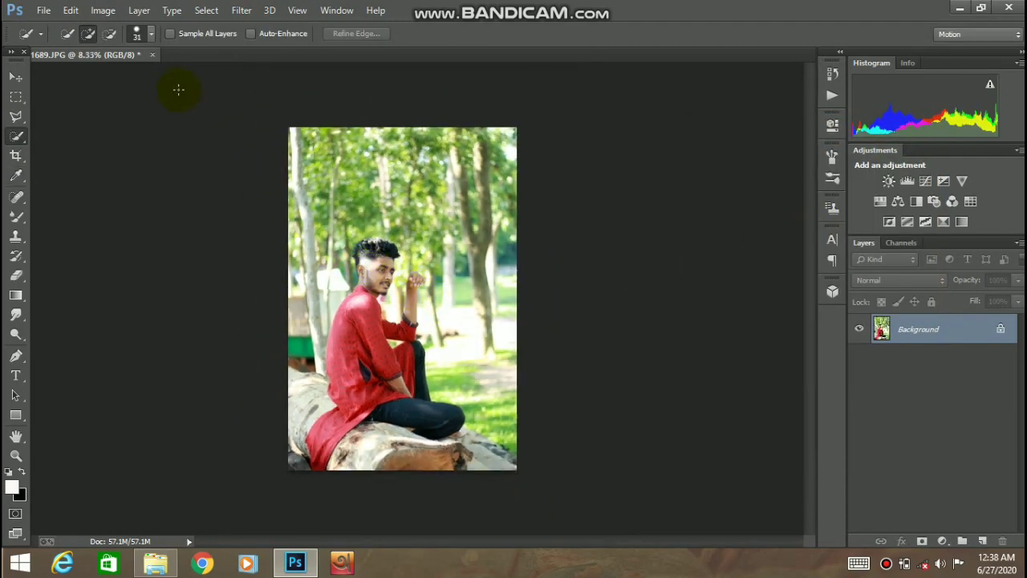
pyautogui.click(44, 12)
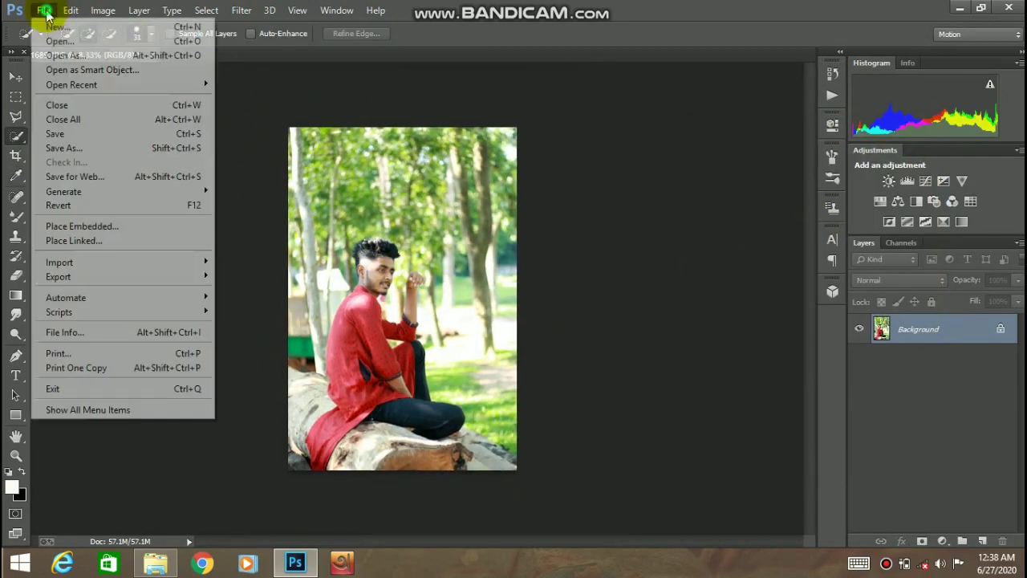
pyautogui.click(253, 77)
pyautogui.rightClick(253, 76)
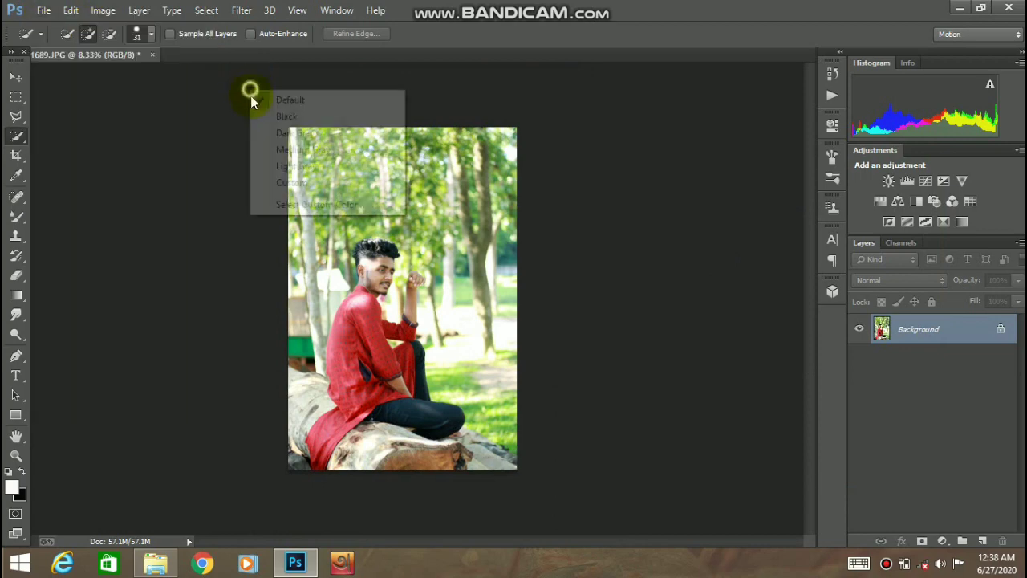
pyautogui.click(189, 120)
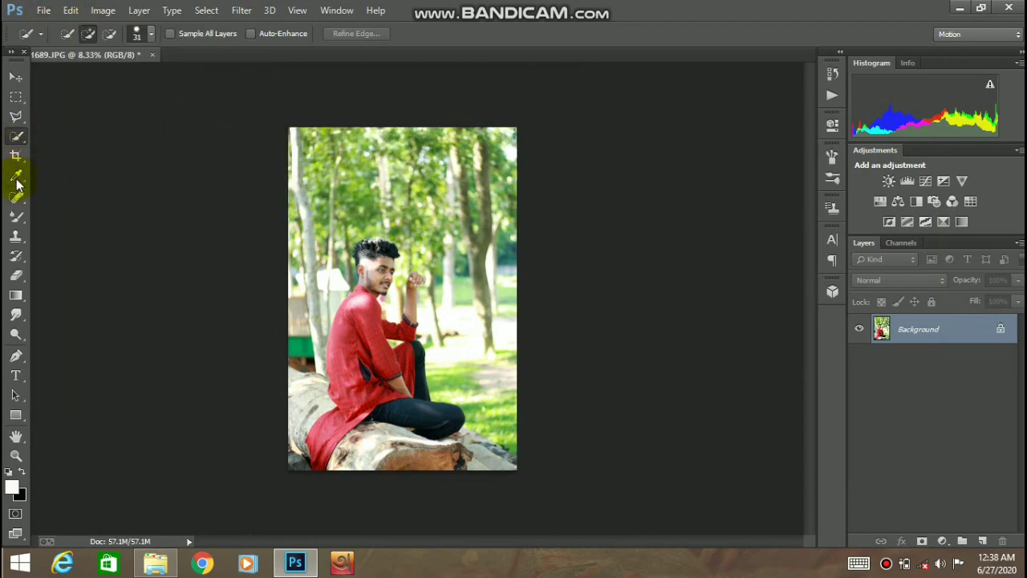
# Use Quick Selection to select the man's face, red kurta and folded leg, together with the log behind him
pyautogui.click(16, 136)
pyautogui.moveTo(341, 277)
pyautogui.mouseDown()
pyautogui.moveTo(369, 251)
pyautogui.moveTo(353, 315)
pyautogui.mouseUp()
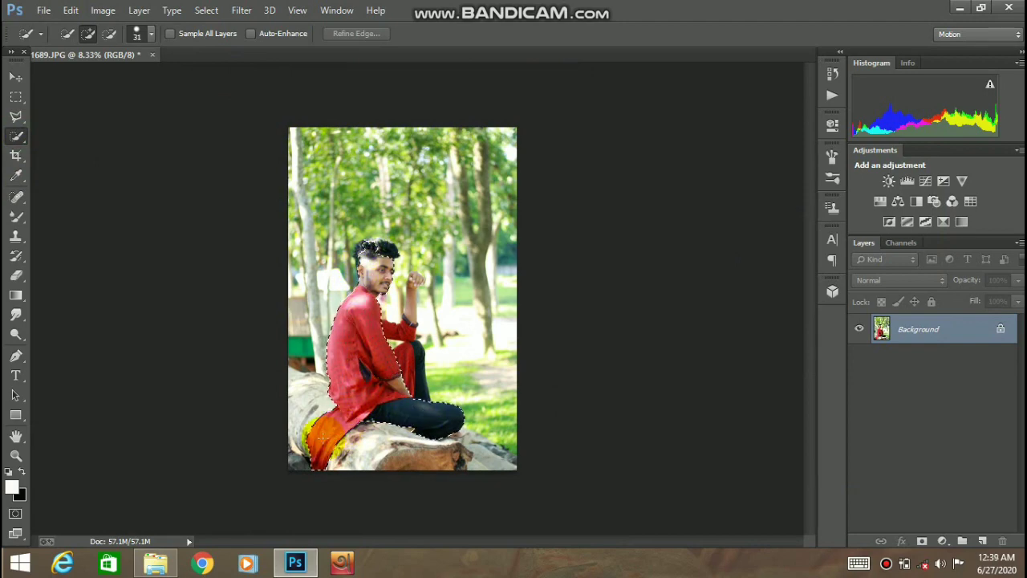
pyautogui.moveTo(325, 438)
pyautogui.mouseDown()
pyautogui.moveTo(293, 403)
pyautogui.moveTo(336, 380)
pyautogui.mouseUp()
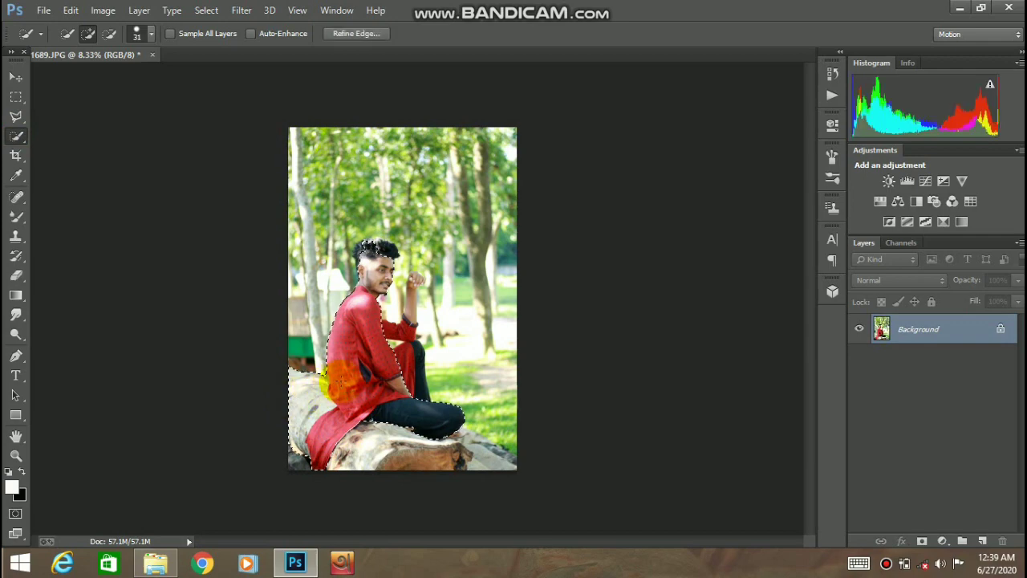
# Extend the selection over the raised forearm and hand, the bent knee, the foot and the front end of the log
pyautogui.scroll(3, 380, 361)
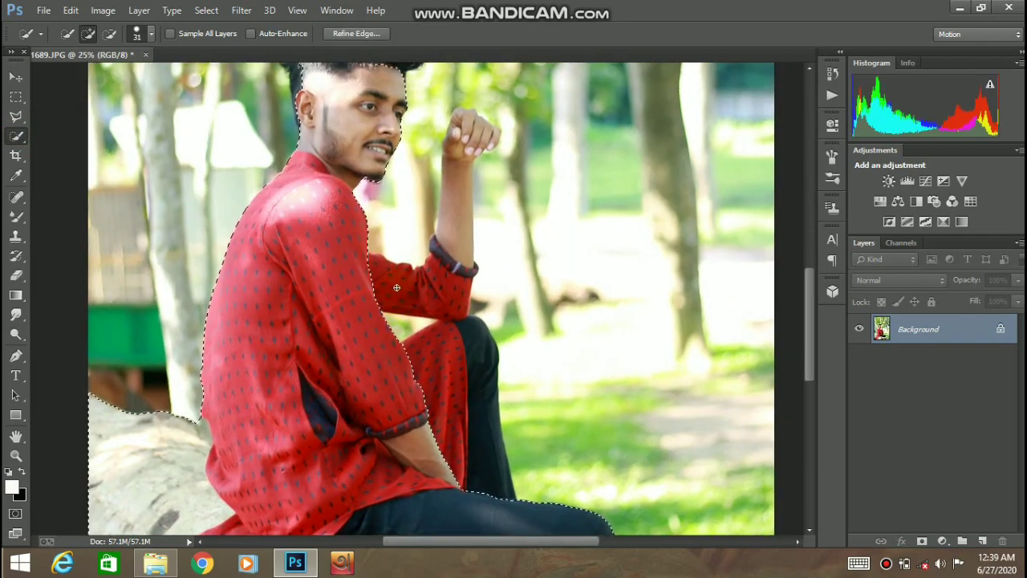
pyautogui.moveTo(398, 287)
pyautogui.mouseDown()
pyautogui.moveTo(443, 219)
pyautogui.moveTo(470, 122)
pyautogui.moveTo(490, 133)
pyautogui.moveTo(466, 156)
pyautogui.moveTo(462, 248)
pyautogui.mouseUp()
pyautogui.moveTo(456, 426); pyautogui.dragTo(412, 287)
pyautogui.moveTo(410, 241); pyautogui.dragTo(460, 365)
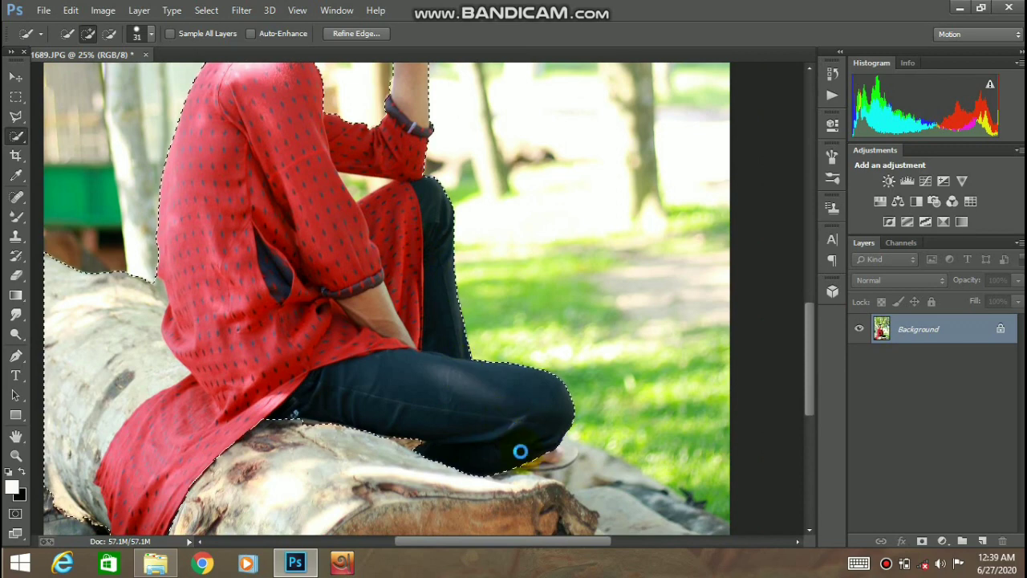
pyautogui.moveTo(521, 449)
pyautogui.mouseDown()
pyautogui.moveTo(570, 453)
pyautogui.moveTo(506, 502)
pyautogui.moveTo(587, 524)
pyautogui.moveTo(530, 504)
pyautogui.moveTo(521, 483)
pyautogui.moveTo(540, 490)
pyautogui.moveTo(528, 480)
pyautogui.moveTo(353, 501)
pyautogui.moveTo(254, 494)
pyautogui.moveTo(167, 426)
pyautogui.mouseUp()
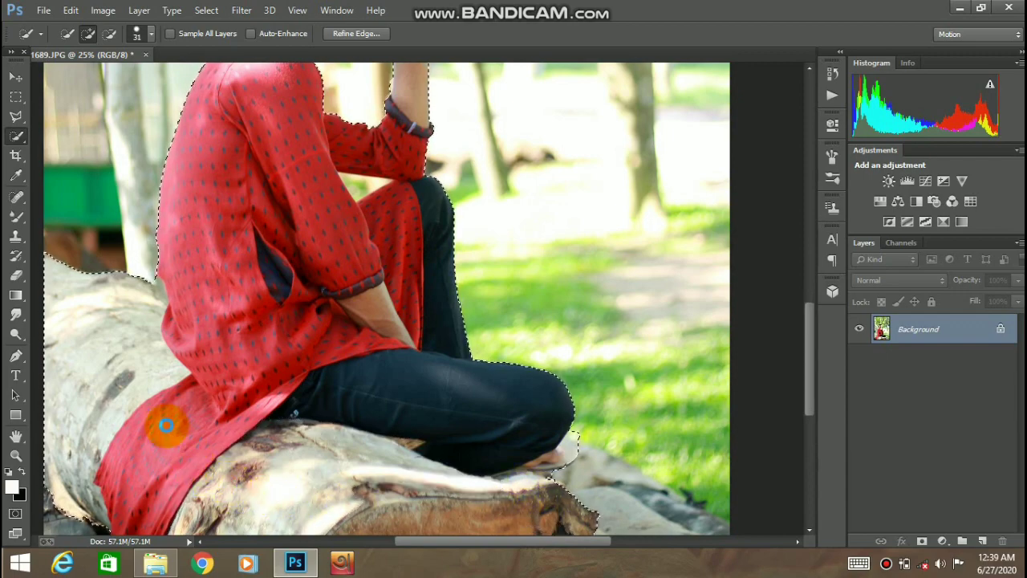
# Add the man's hair and the area around his ear to the selection
pyautogui.moveTo(215, 218); pyautogui.dragTo(251, 433)
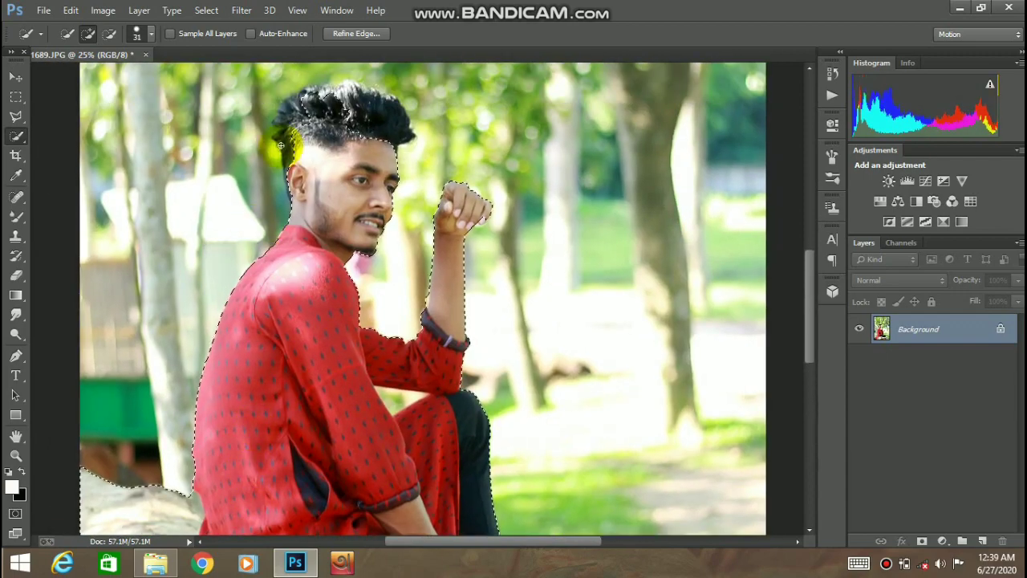
pyautogui.moveTo(284, 121); pyautogui.dragTo(286, 152)
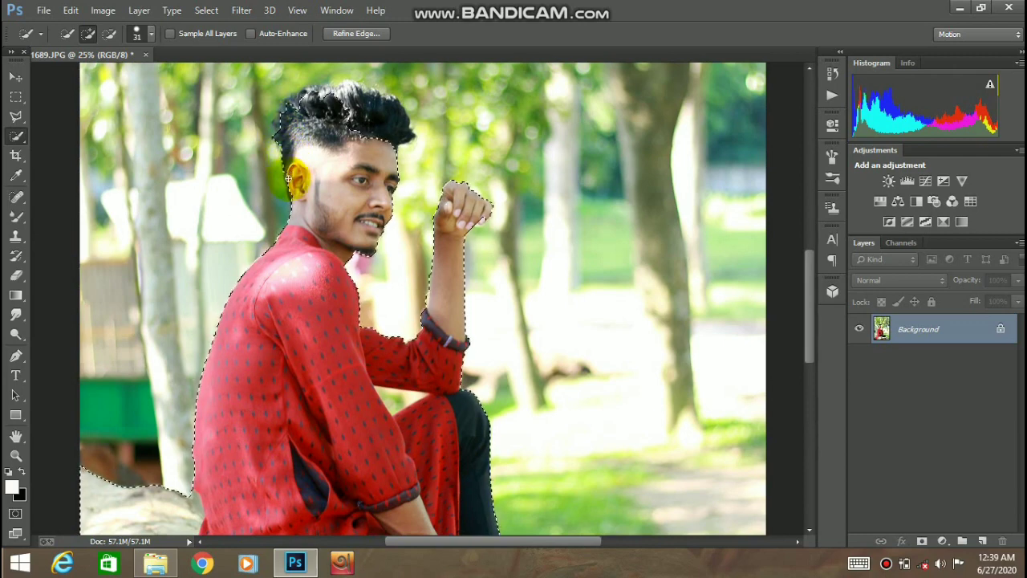
pyautogui.moveTo(293, 195)
pyautogui.mouseDown()
pyautogui.moveTo(321, 107)
pyautogui.moveTo(343, 96)
pyautogui.moveTo(374, 106)
pyautogui.mouseUp()
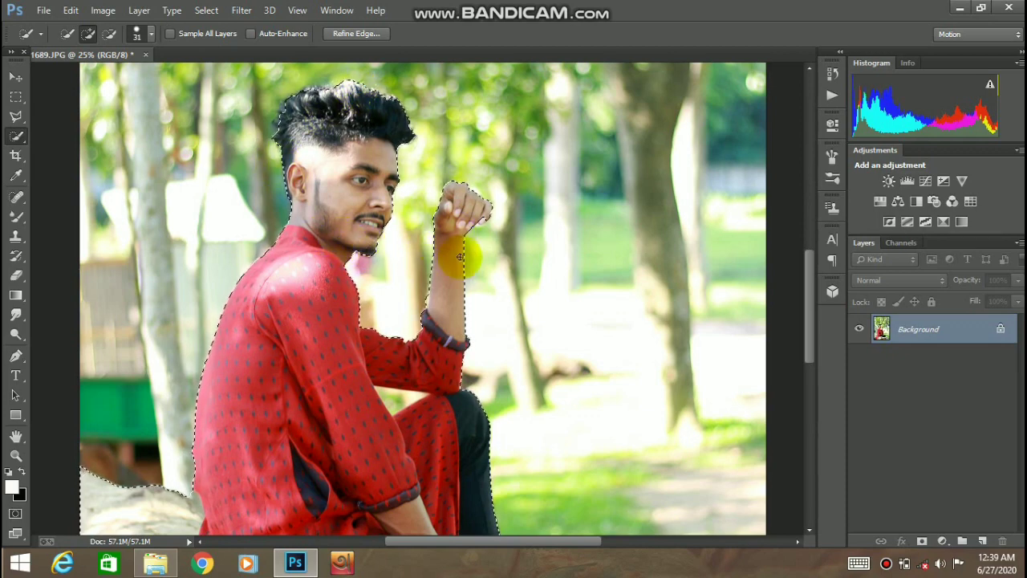
# Subtract the background gap between the elbow and the raised knee from the selection
pyautogui.scroll(1, 489, 217)
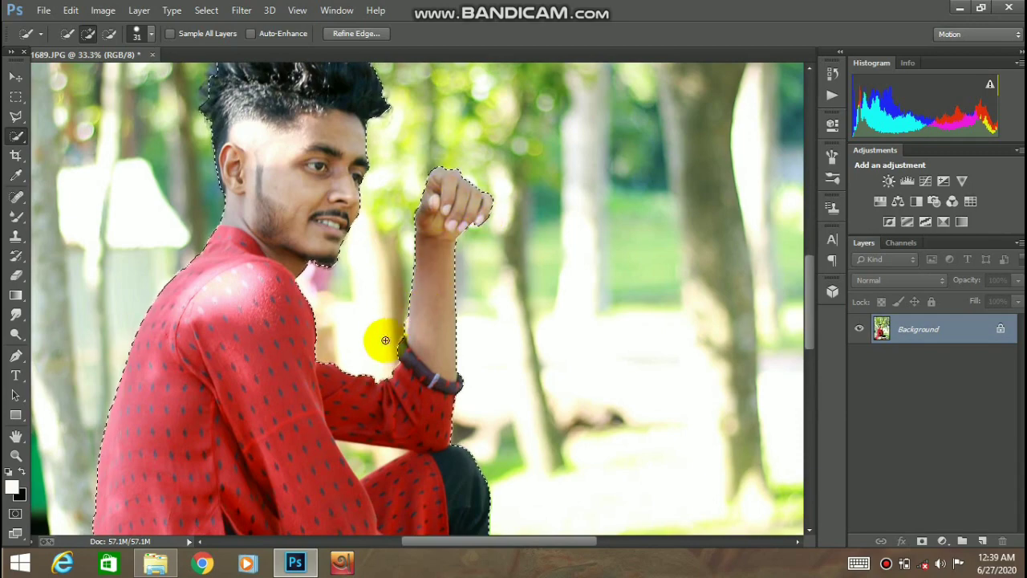
pyautogui.moveTo(429, 401)
pyautogui.mouseDown()
pyautogui.moveTo(428, 307)
pyautogui.moveTo(394, 327)
pyautogui.mouseUp()
pyautogui.scroll(-1, 426, 348)
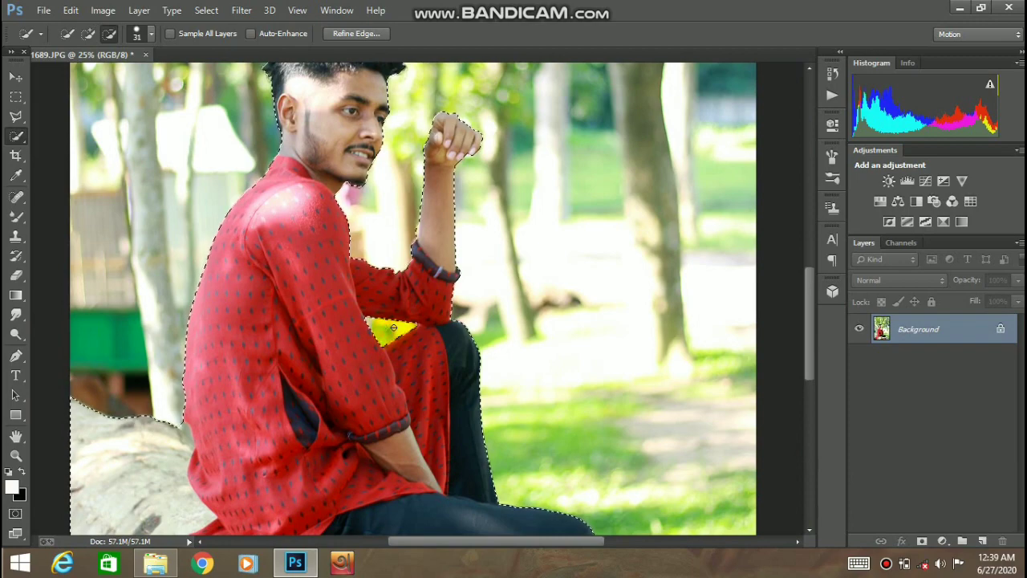
# Add the dark area beneath the log in the photo's lower left corner to the selection
pyautogui.moveTo(409, 433); pyautogui.dragTo(456, 243)
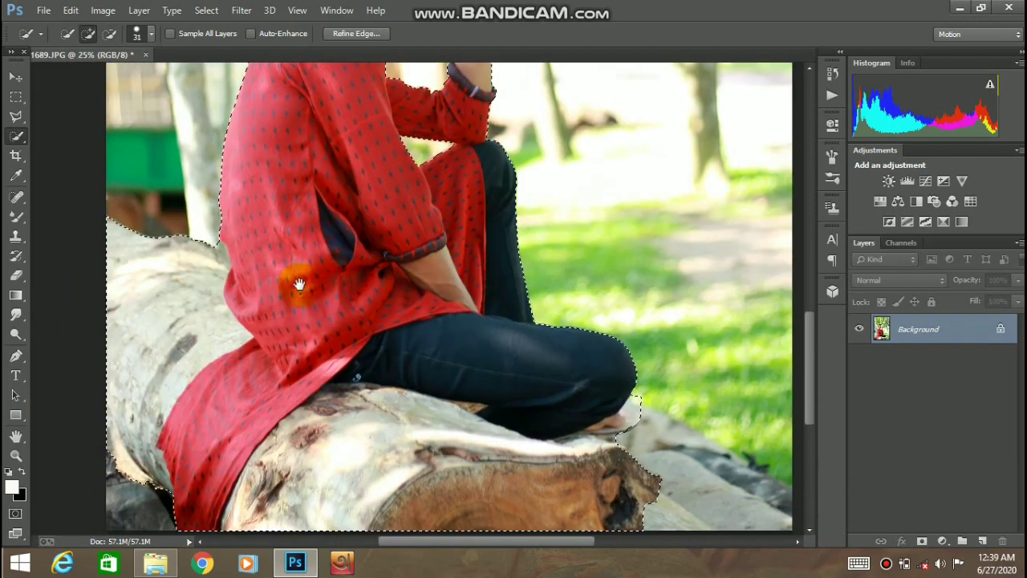
pyautogui.moveTo(294, 280)
pyautogui.mouseDown()
pyautogui.moveTo(191, 238)
pyautogui.moveTo(296, 265)
pyautogui.mouseUp()
pyautogui.moveTo(394, 350); pyautogui.dragTo(319, 238)
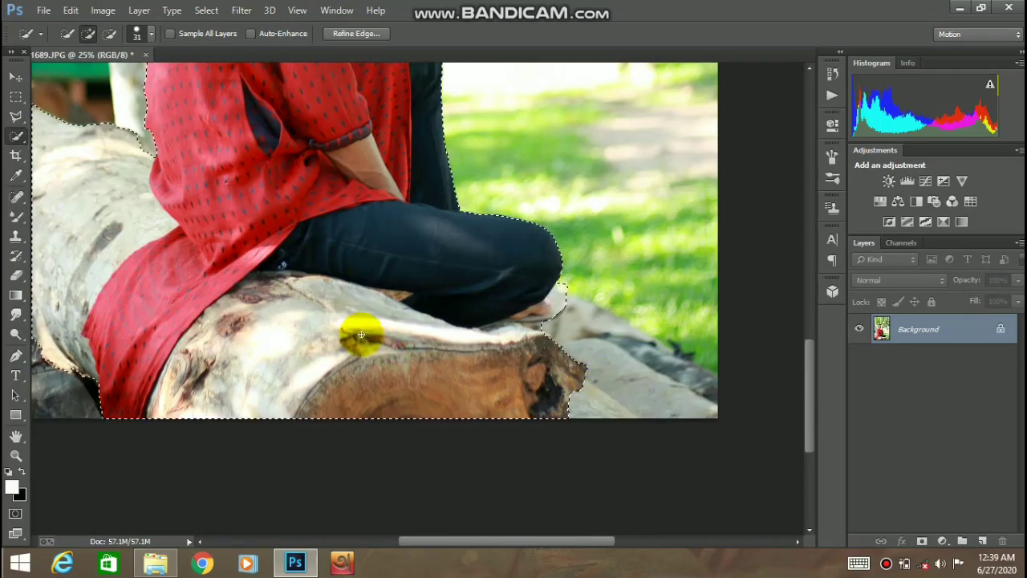
pyautogui.click(69, 390)
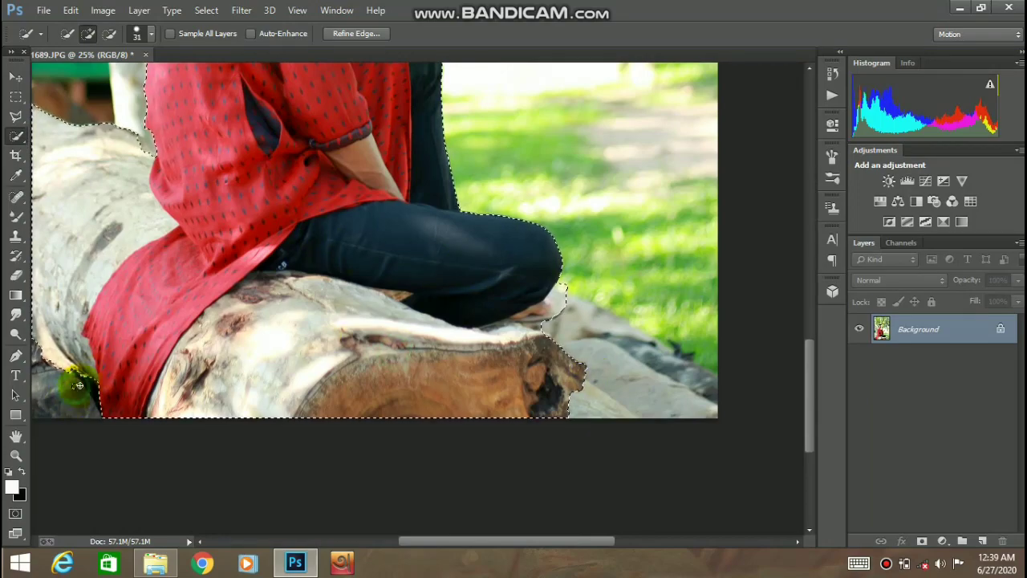
pyautogui.keyDown('alt'); pyautogui.click(145, 334); pyautogui.keyUp('alt')
pyautogui.keyDown('alt'); pyautogui.click(159, 333); pyautogui.keyUp('alt')
pyautogui.keyDown('alt'); pyautogui.click(163, 332); pyautogui.keyUp('alt')
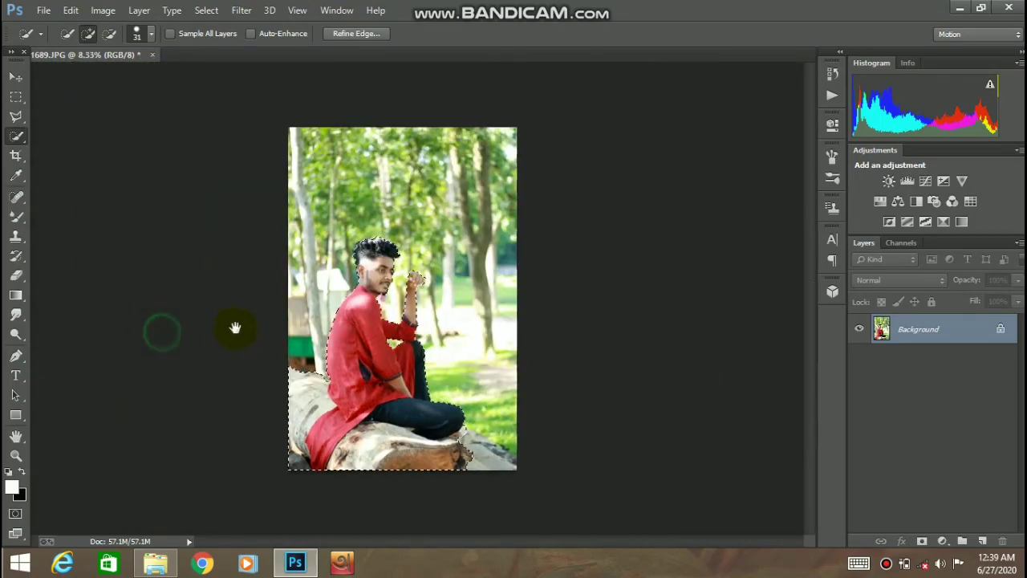
# Open Refine Edge for the selection and brush along the hair outline and the beard edge at the chin
pyautogui.keyDown('ctrl'); pyautogui.click(371, 285); pyautogui.keyUp('ctrl')
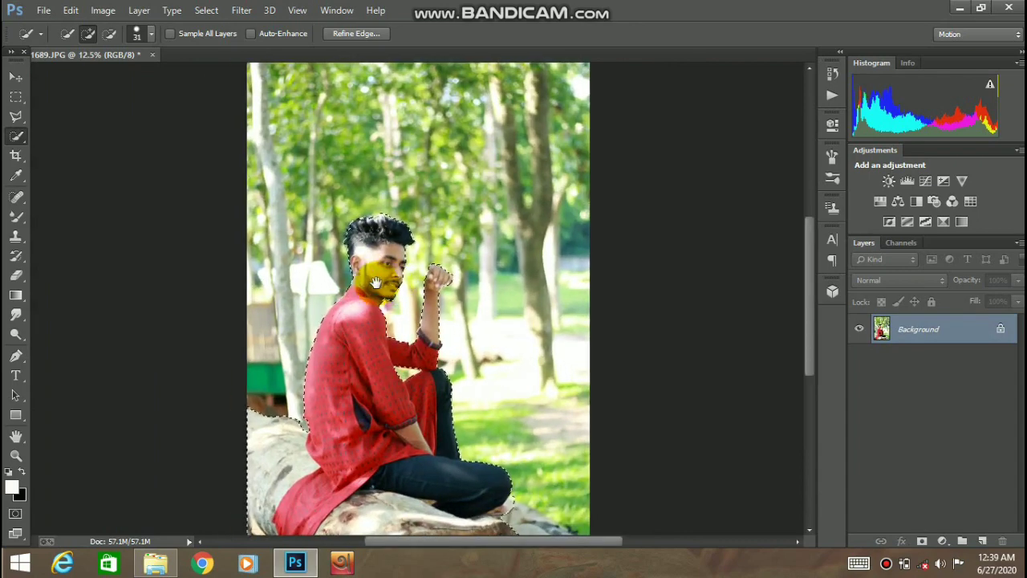
pyautogui.click(364, 34)
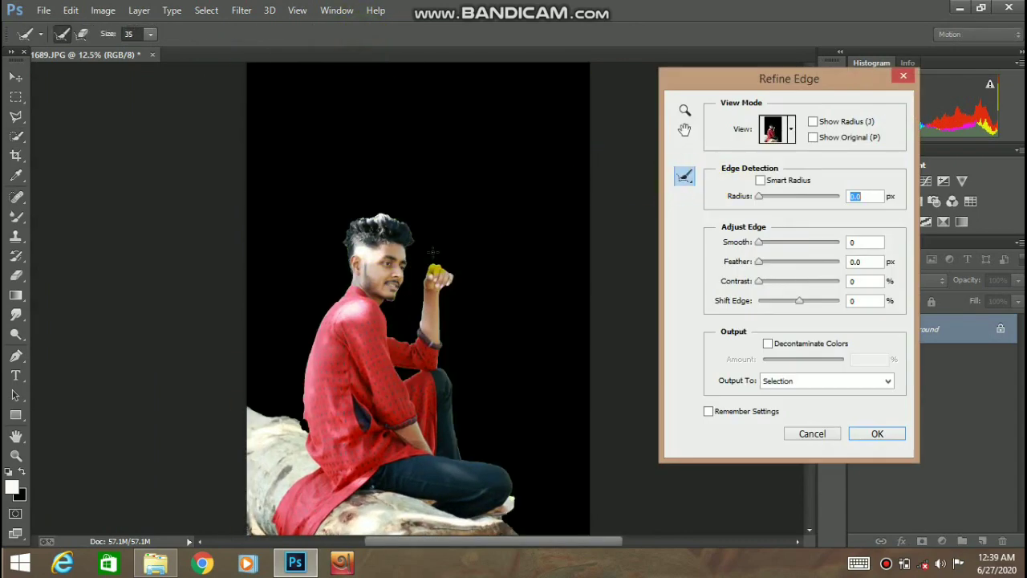
pyautogui.keyDown('ctrl'); pyautogui.click(362, 227); pyautogui.keyUp('ctrl')
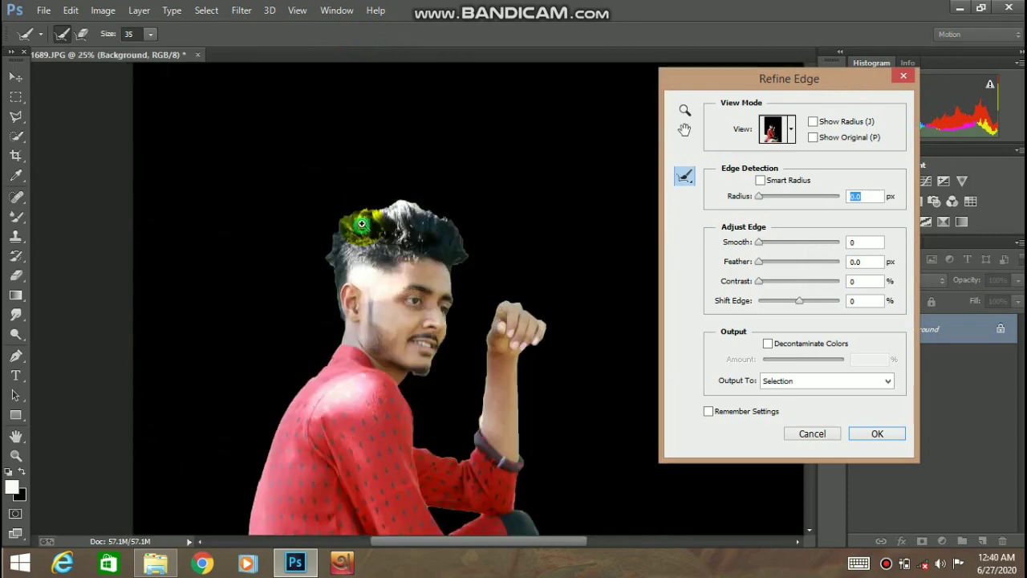
pyautogui.keyDown('ctrl'); pyautogui.click(360, 223); pyautogui.keyUp('ctrl')
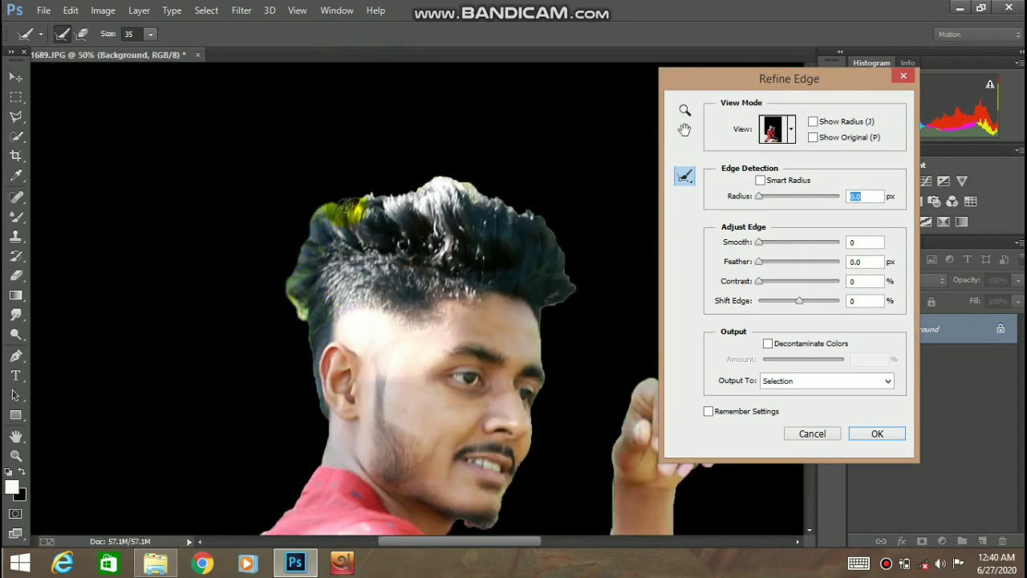
pyautogui.moveTo(380, 195); pyautogui.dragTo(417, 186)
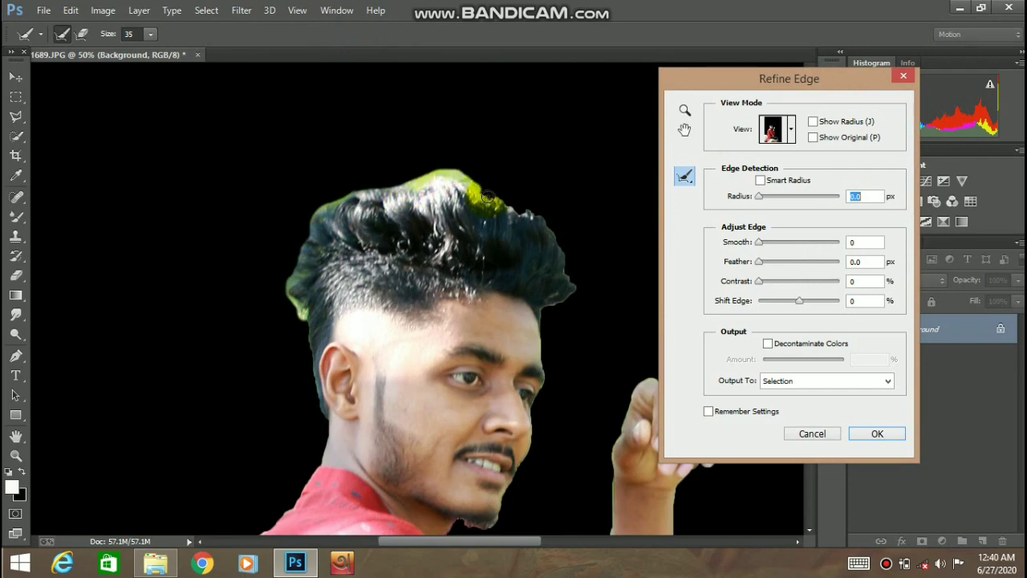
pyautogui.moveTo(545, 218)
pyautogui.mouseDown()
pyautogui.moveTo(566, 248)
pyautogui.moveTo(569, 278)
pyautogui.mouseUp()
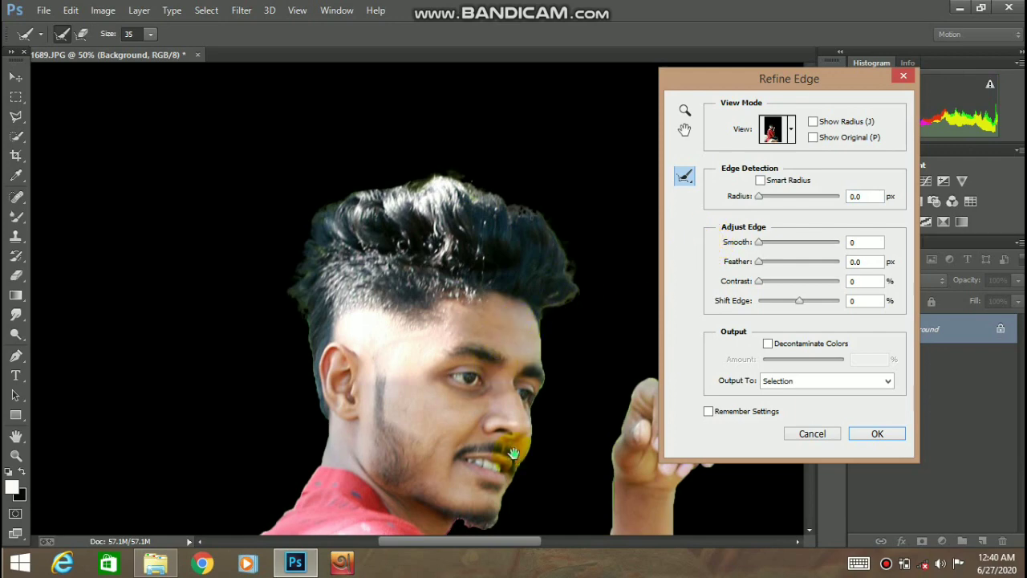
pyautogui.moveTo(513, 452); pyautogui.dragTo(494, 328)
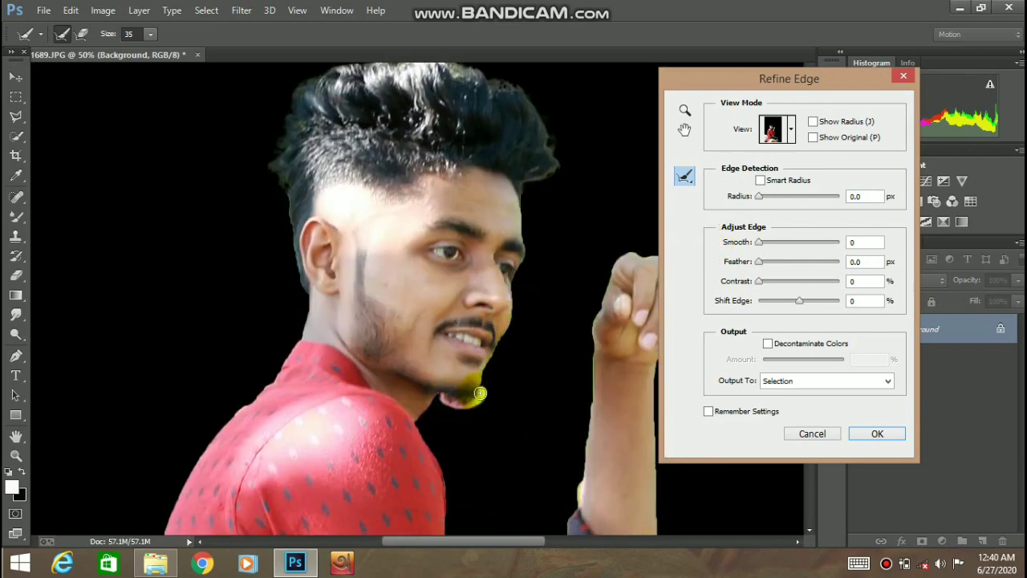
# Set Smooth to 8, raise Contrast slightly, and apply the refined edge to the selection
pyautogui.moveTo(536, 452); pyautogui.dragTo(415, 296)
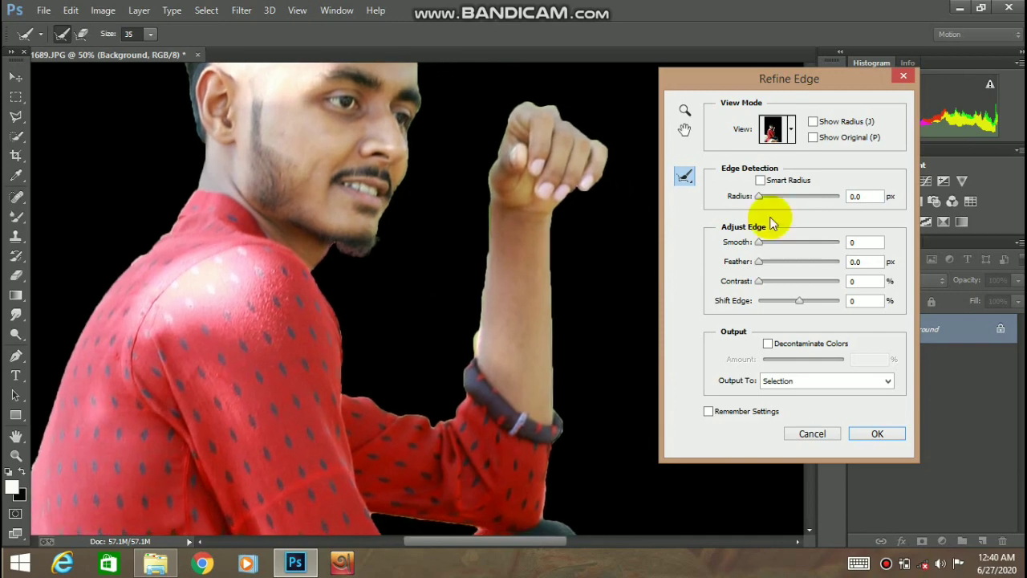
pyautogui.click(765, 242)
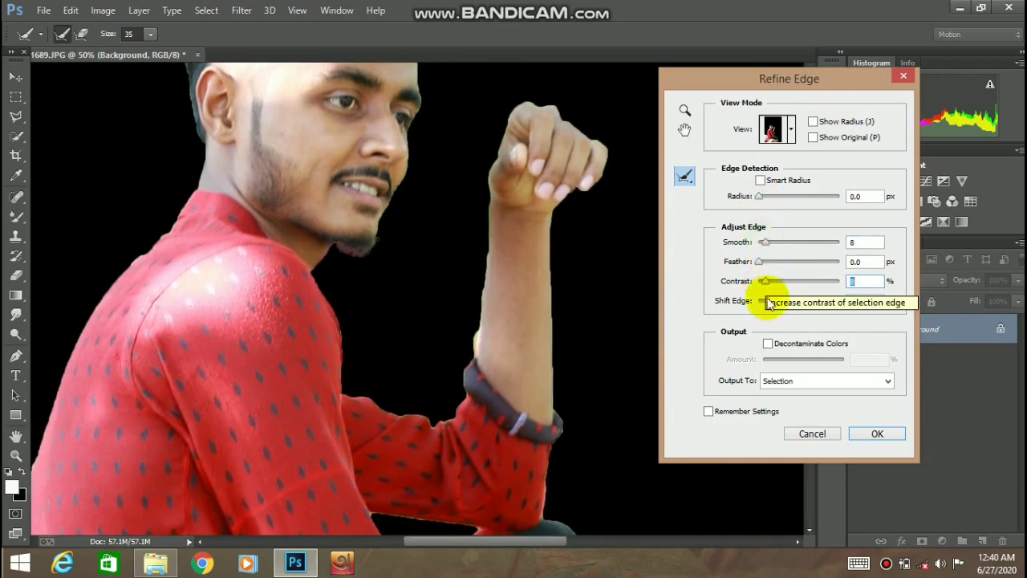
pyautogui.click(861, 433)
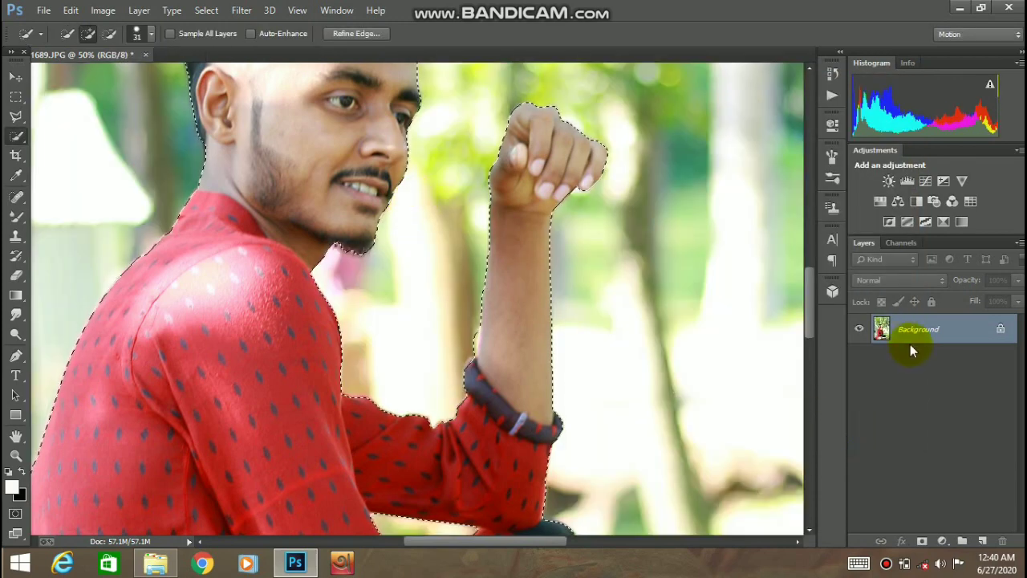
# Unlock the Background layer and duplicate it
pyautogui.click(1000, 329)
pyautogui.moveTo(958, 332); pyautogui.dragTo(982, 541)
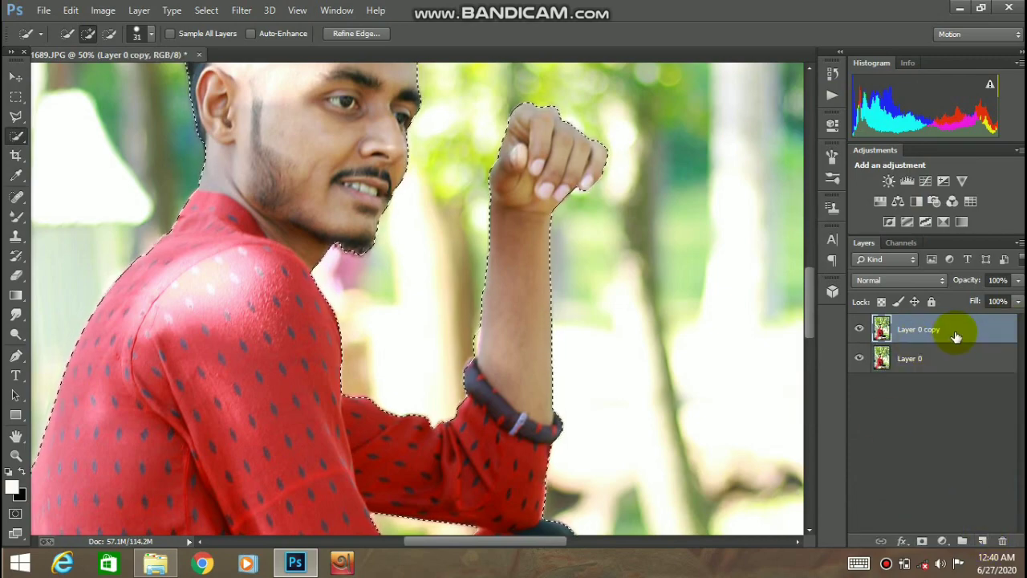
# Copy the selected man and log onto a new layer and hide the two full-photo layers beneath it
pyautogui.press('super')
pyautogui.click(162, 448)
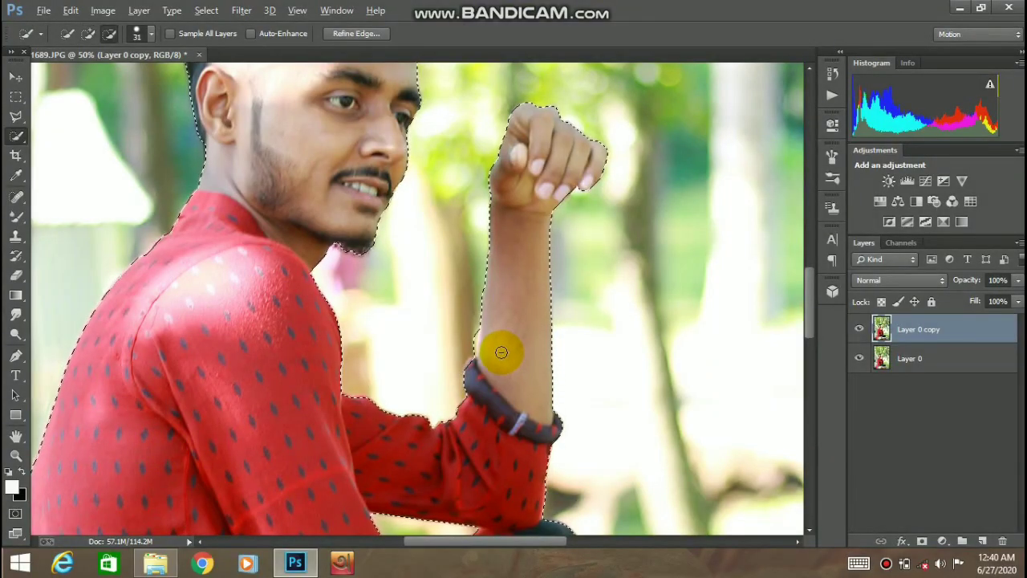
pyautogui.press('alt')
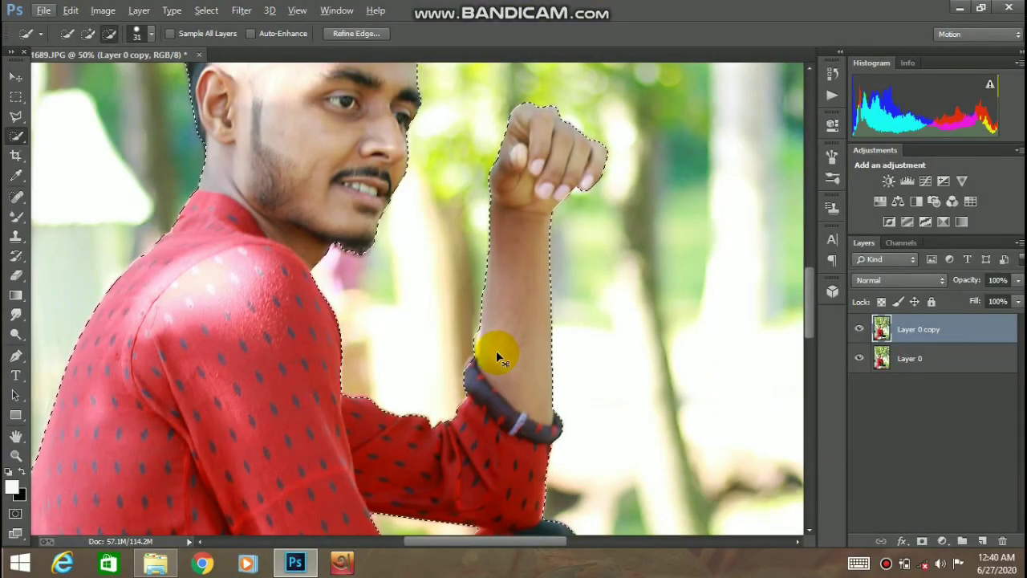
pyautogui.hotkey('ctrl', 'j')
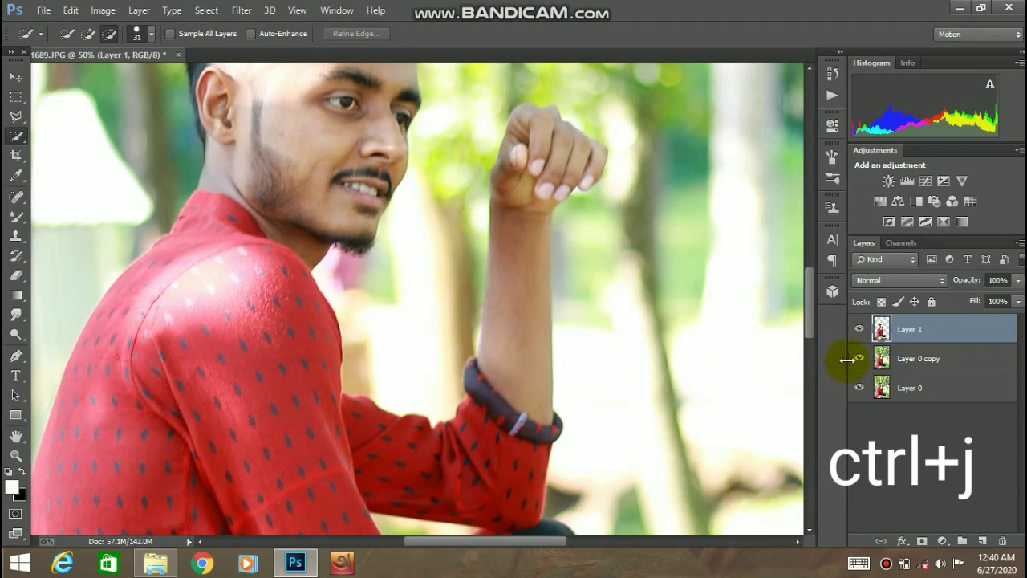
pyautogui.click(859, 390)
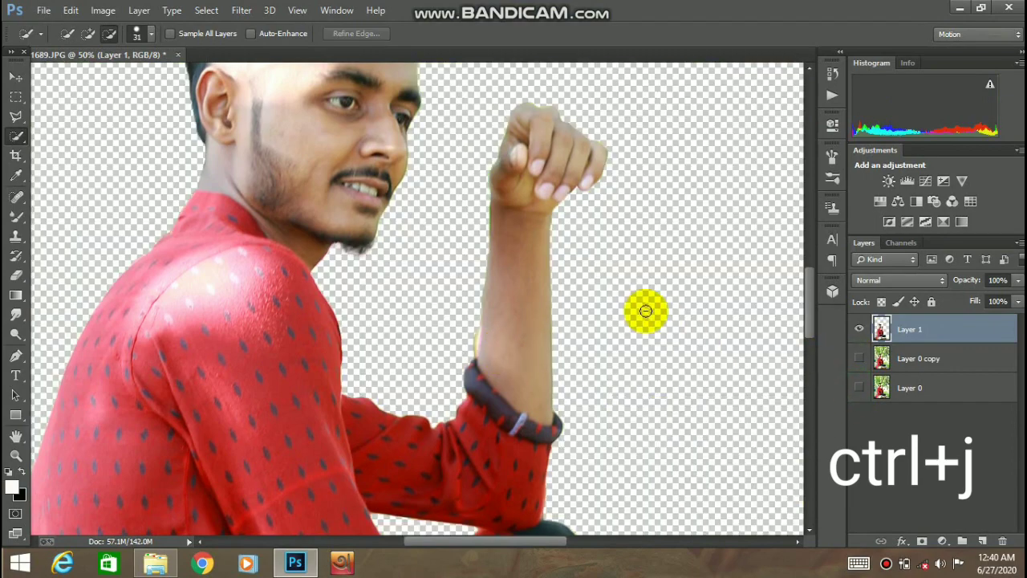
# Open the sunset landscape image church.pexels-photo-1420440 from New folder (4)
pyautogui.keyDown('alt'); pyautogui.click(471, 285); pyautogui.keyUp('alt')
pyautogui.keyDown('alt'); pyautogui.click(471, 285); pyautogui.keyUp('alt')
pyautogui.keyDown('alt'); pyautogui.click(481, 293); pyautogui.keyUp('alt')
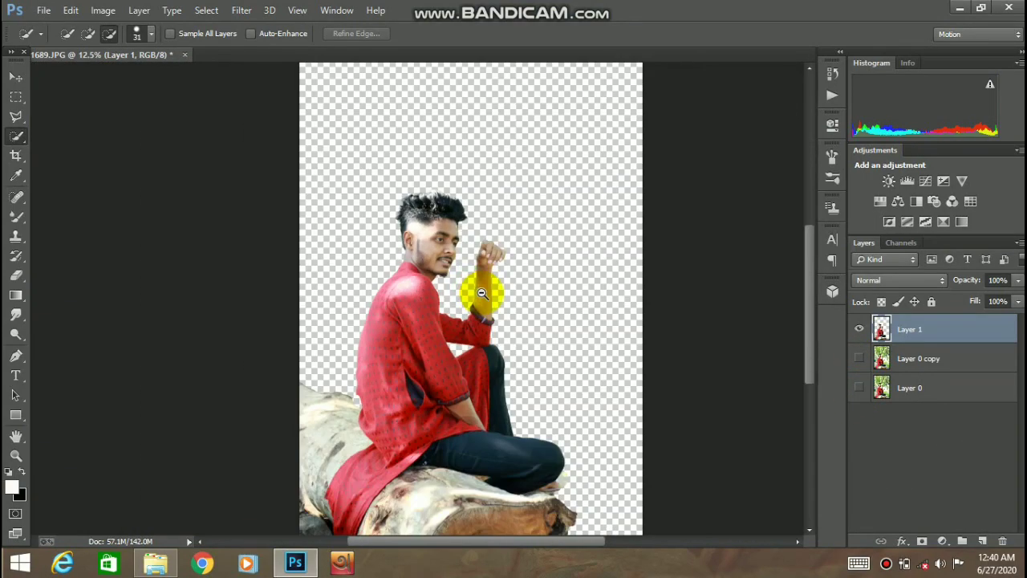
pyautogui.keyDown('alt'); pyautogui.click(482, 293); pyautogui.keyUp('alt')
pyautogui.keyDown('ctrl'); pyautogui.click(397, 319); pyautogui.keyUp('ctrl')
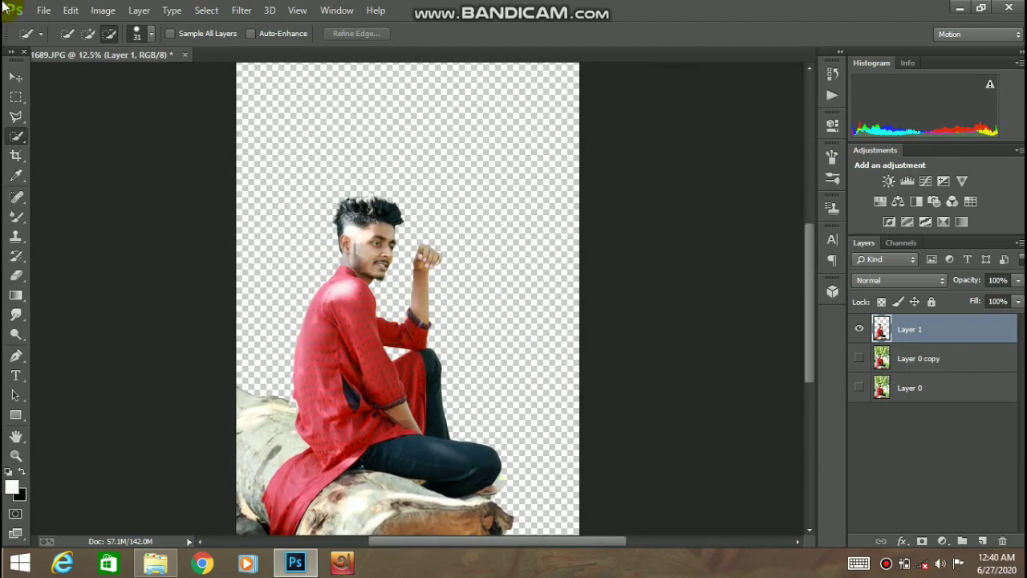
pyautogui.click(42, 13)
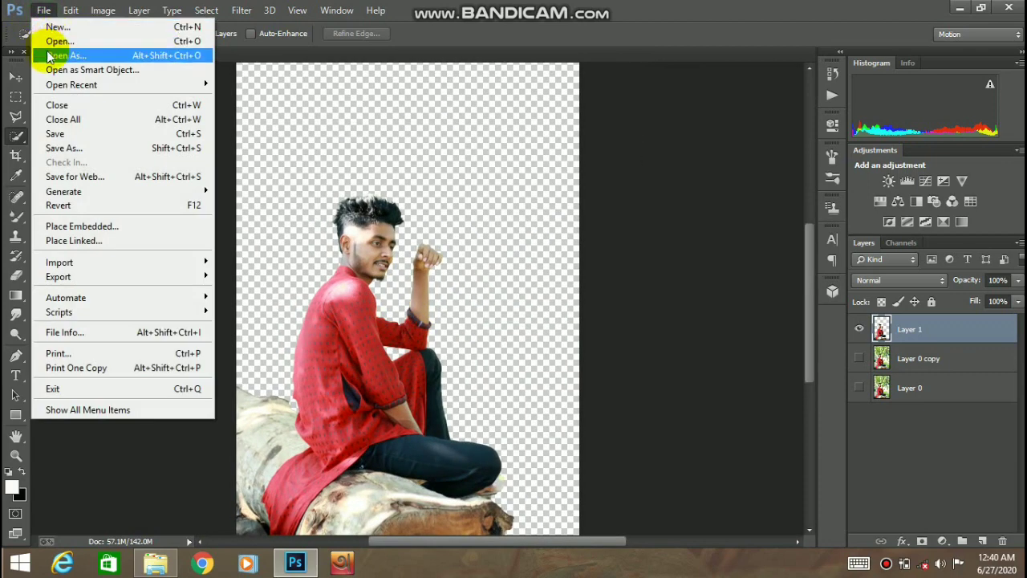
pyautogui.click(57, 42)
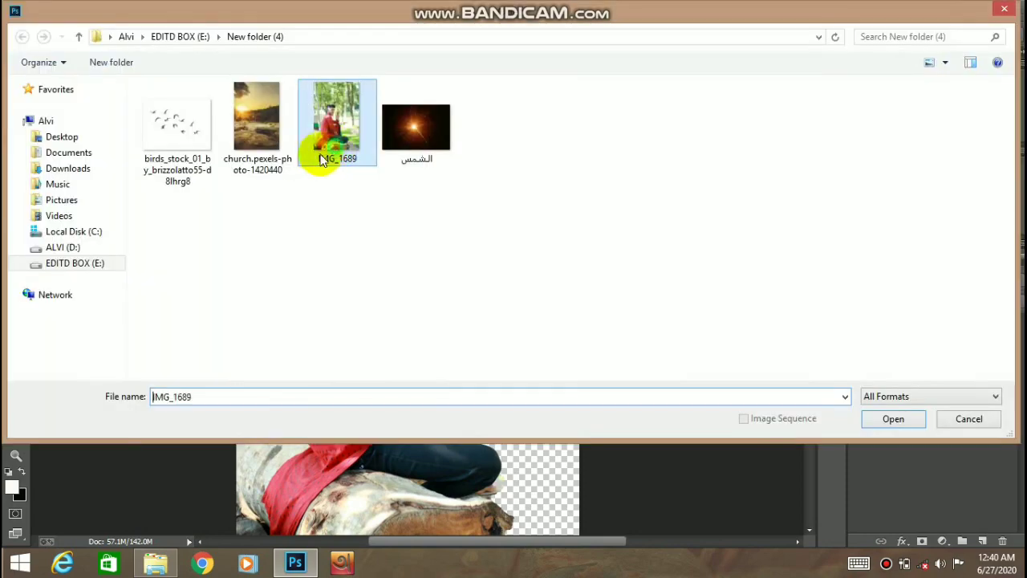
pyautogui.click(257, 121)
pyautogui.click(894, 418)
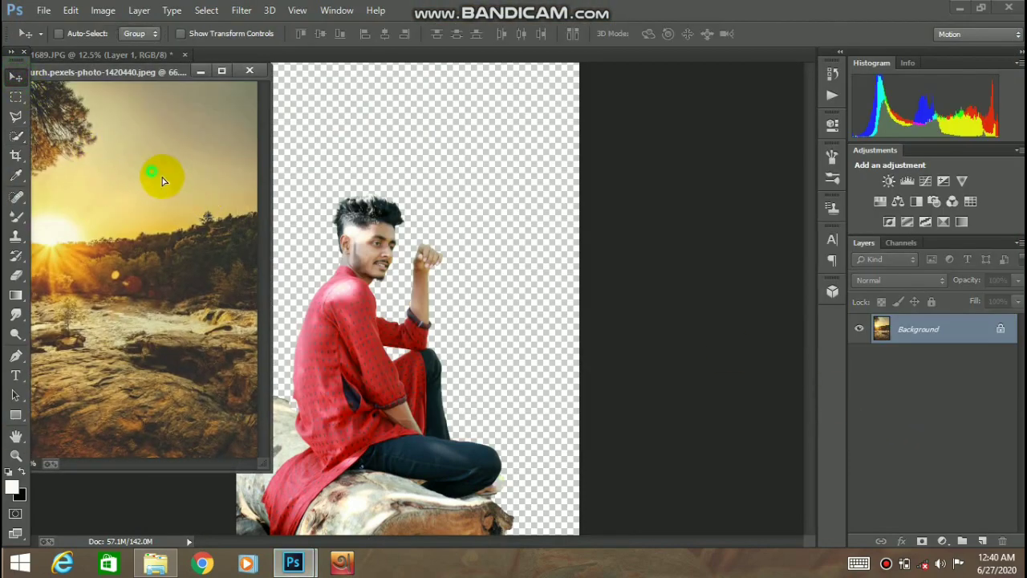
# Bring the sunset photo into the portrait document and place its layer directly beneath the cutout of the man
pyautogui.moveTo(163, 177); pyautogui.dragTo(378, 193)
pyautogui.click(250, 70)
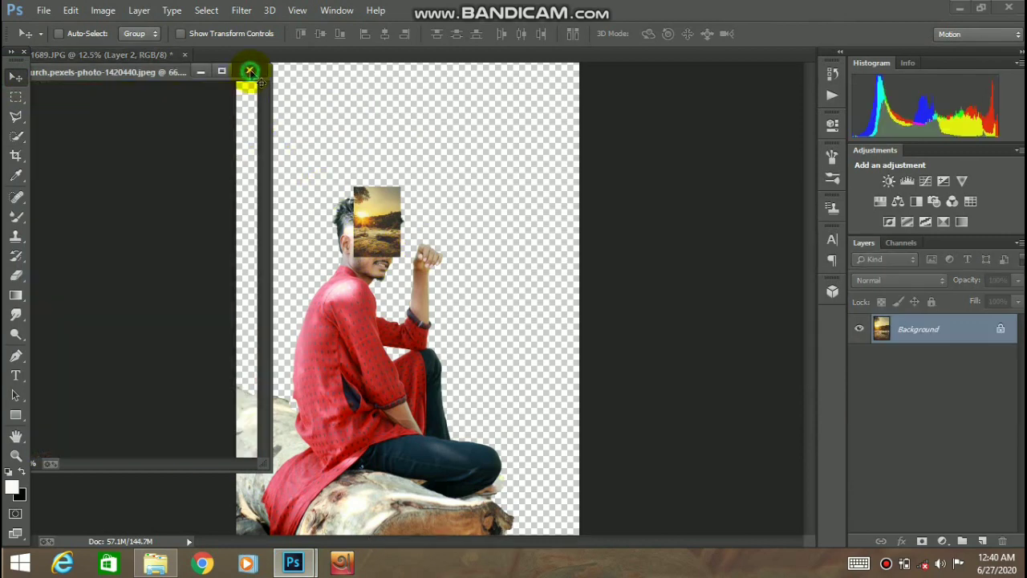
pyautogui.click(229, 35)
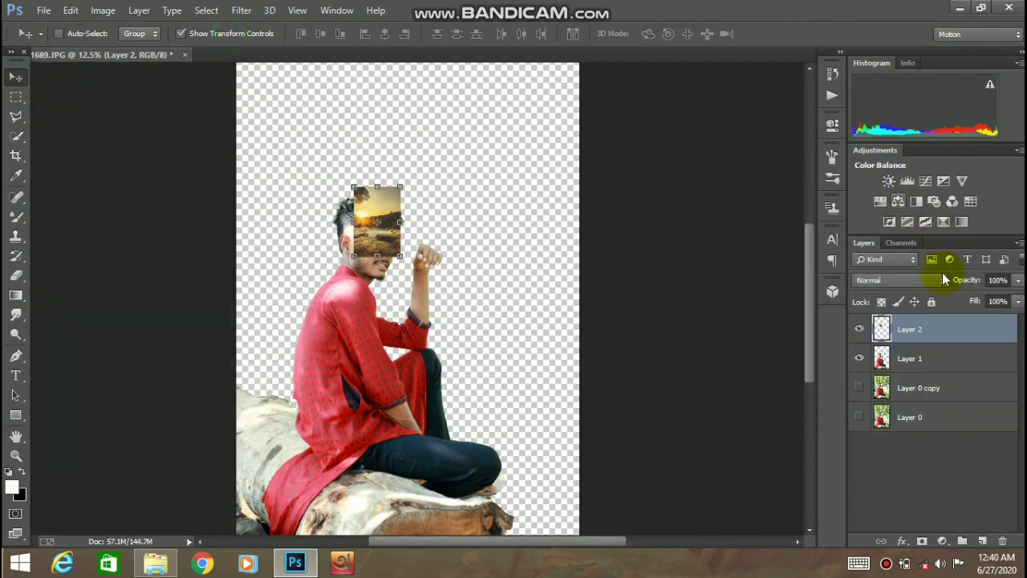
pyautogui.moveTo(894, 337); pyautogui.dragTo(919, 357)
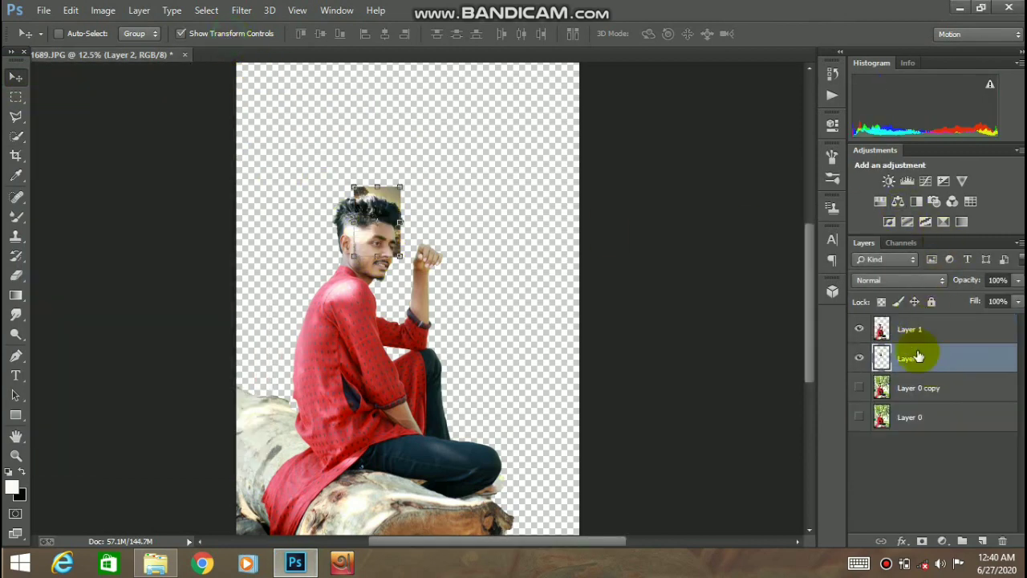
# Enlarge the sunset layer to about 859% and position it so it covers the whole canvas behind the man
pyautogui.moveTo(404, 184); pyautogui.dragTo(565, 117)
pyautogui.keyDown('alt'); pyautogui.click(408, 211); pyautogui.keyUp('alt')
pyautogui.keyDown('alt'); pyautogui.click(407, 211); pyautogui.keyUp('alt')
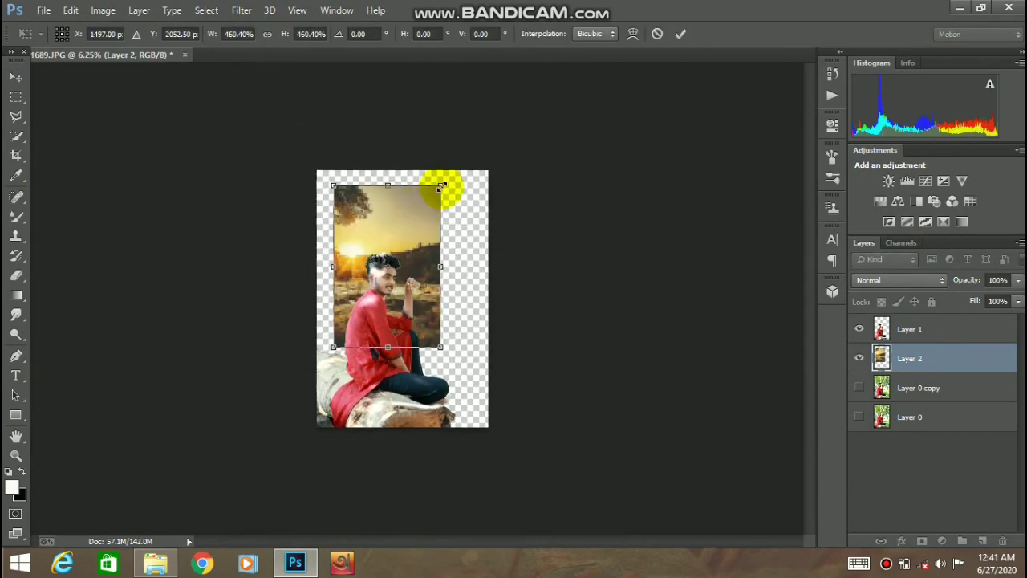
pyautogui.moveTo(441, 187); pyautogui.dragTo(456, 236)
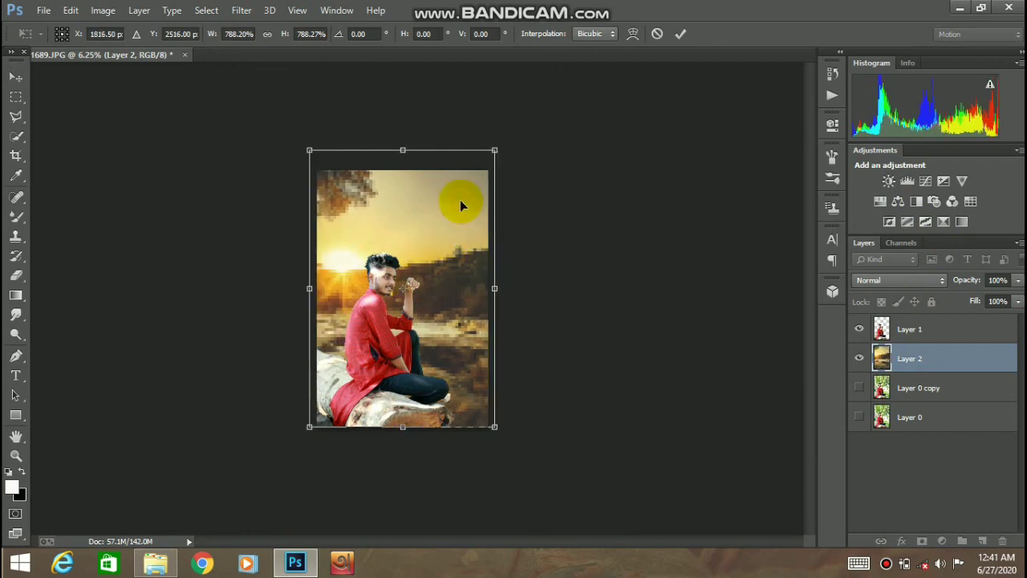
pyautogui.moveTo(495, 150); pyautogui.dragTo(503, 137)
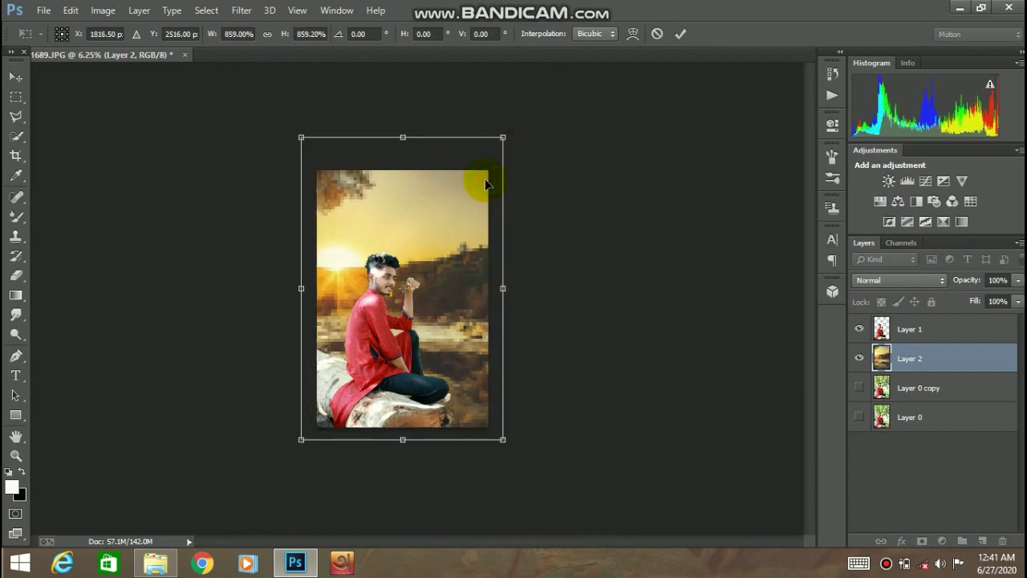
pyautogui.press('Return')
# Apply a Gaussian Blur with a 30.5 pixel radius to the sunset layer and hide the transform controls
pyautogui.keyDown('ctrl'); pyautogui.click(417, 294); pyautogui.keyUp('ctrl')
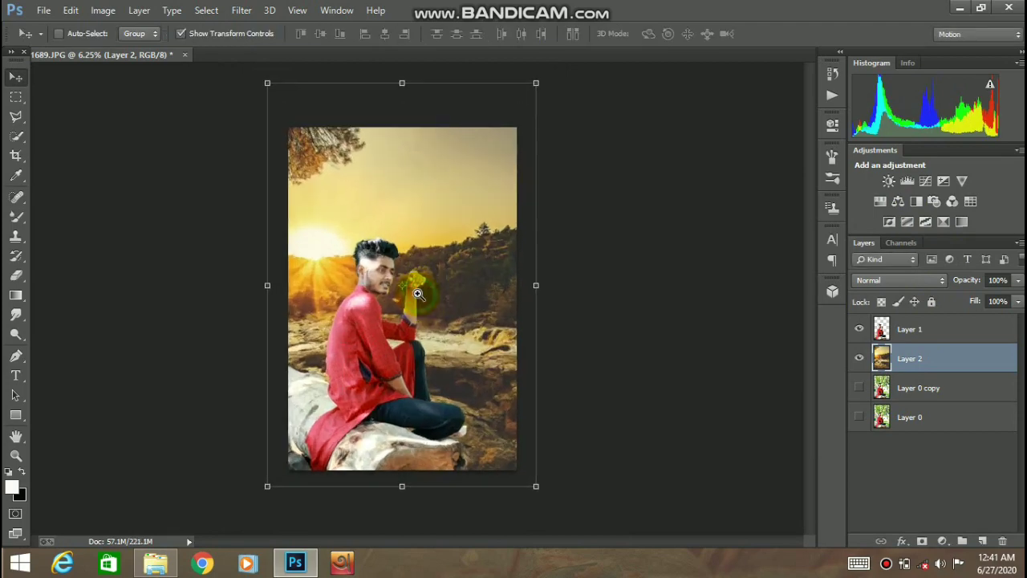
pyautogui.click(241, 11)
pyautogui.moveTo(298, 190)
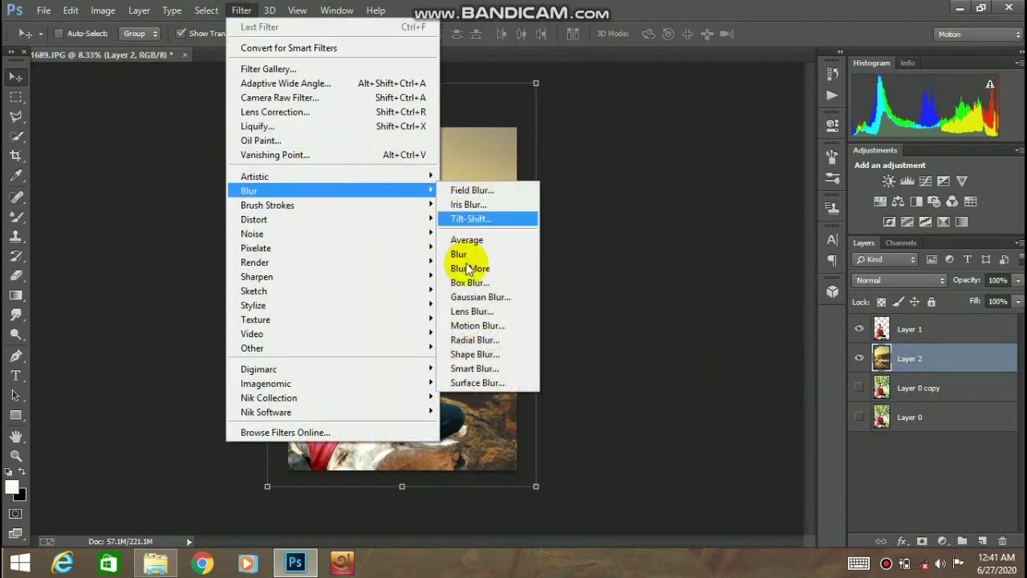
pyautogui.click(505, 297)
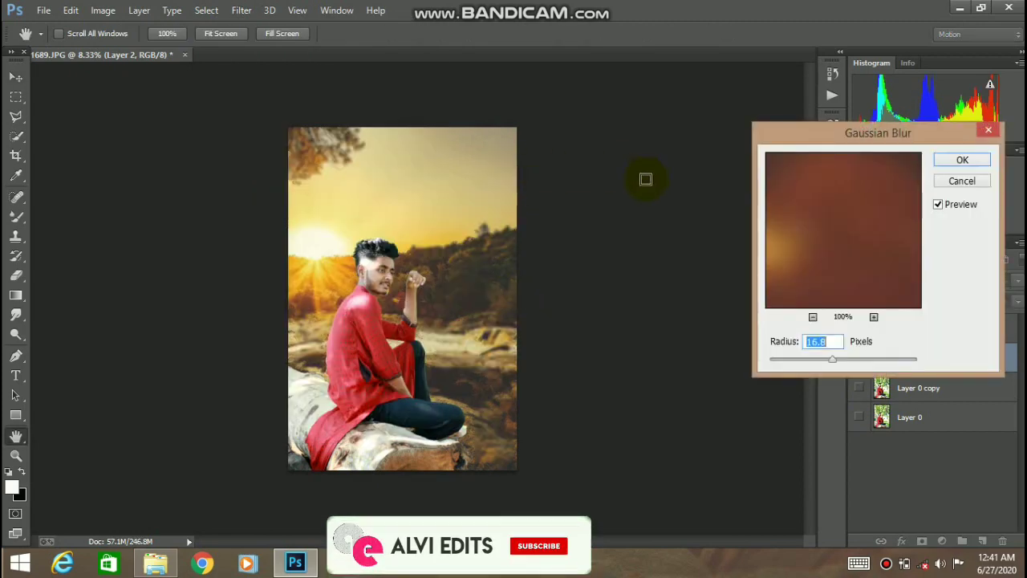
pyautogui.moveTo(833, 359); pyautogui.dragTo(840, 360)
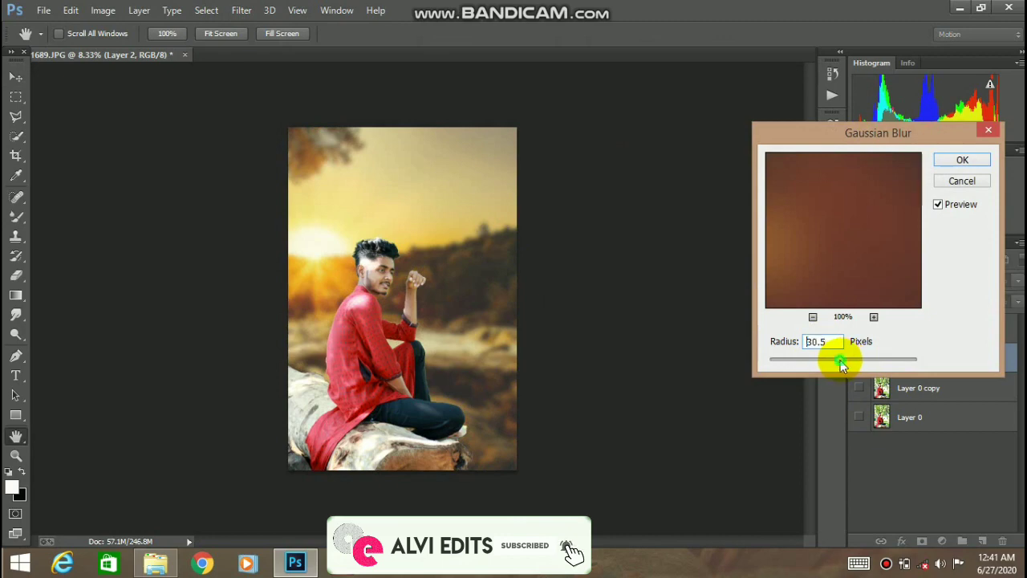
pyautogui.click(960, 160)
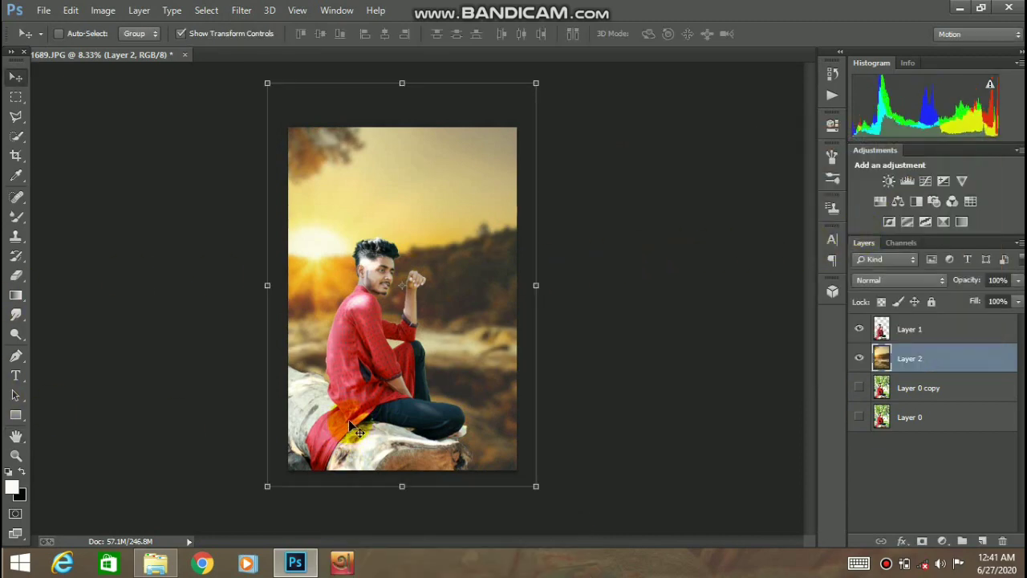
pyautogui.click(235, 36)
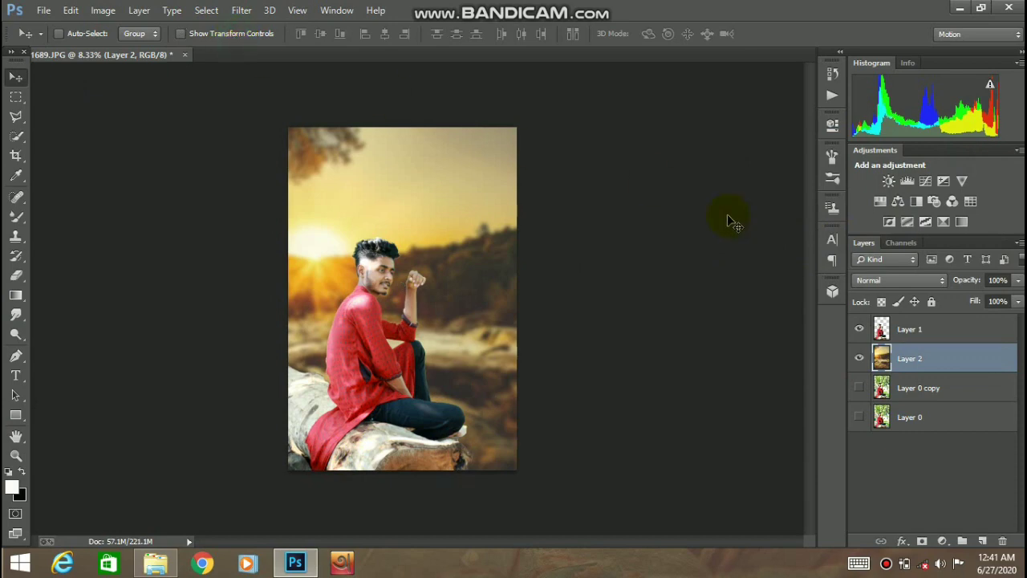
# Set up a 402 px Eraser for the layer holding the man and log
pyautogui.click(905, 329)
pyautogui.keyDown('ctrl'); pyautogui.click(329, 397); pyautogui.keyUp('ctrl')
pyautogui.moveTo(321, 402); pyautogui.dragTo(357, 329)
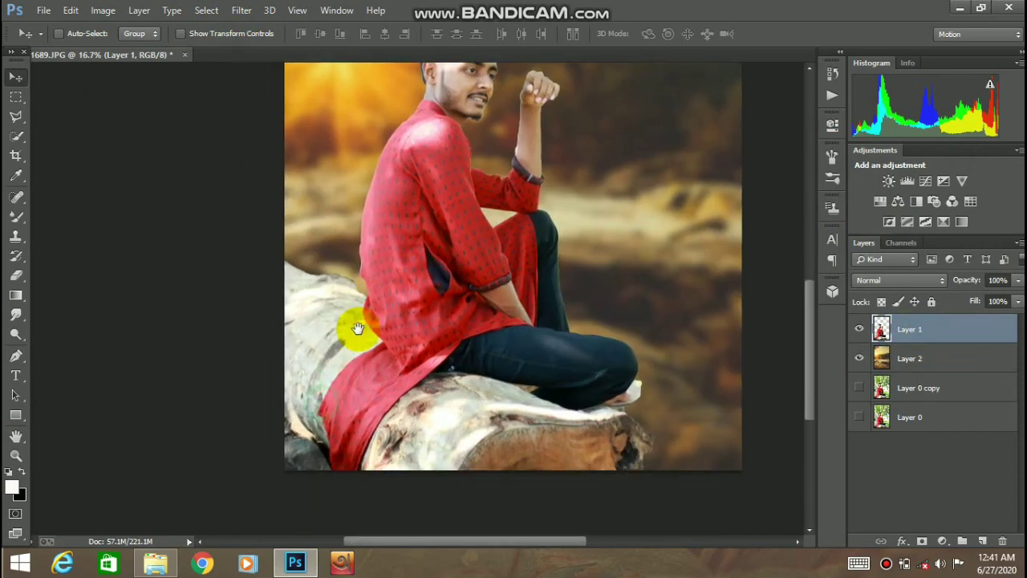
pyautogui.click(16, 275)
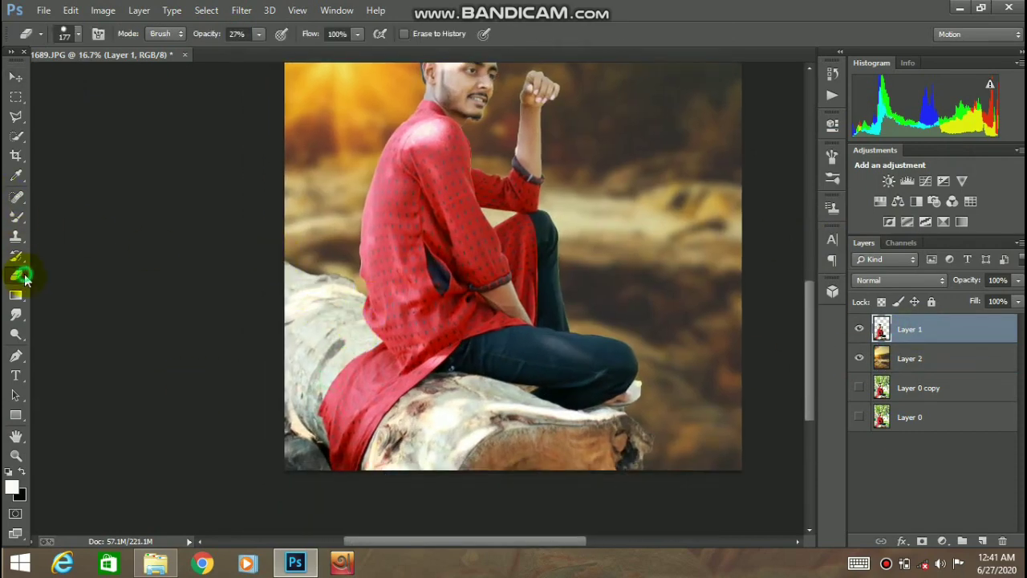
pyautogui.rightClick(344, 274)
pyautogui.click(492, 309)
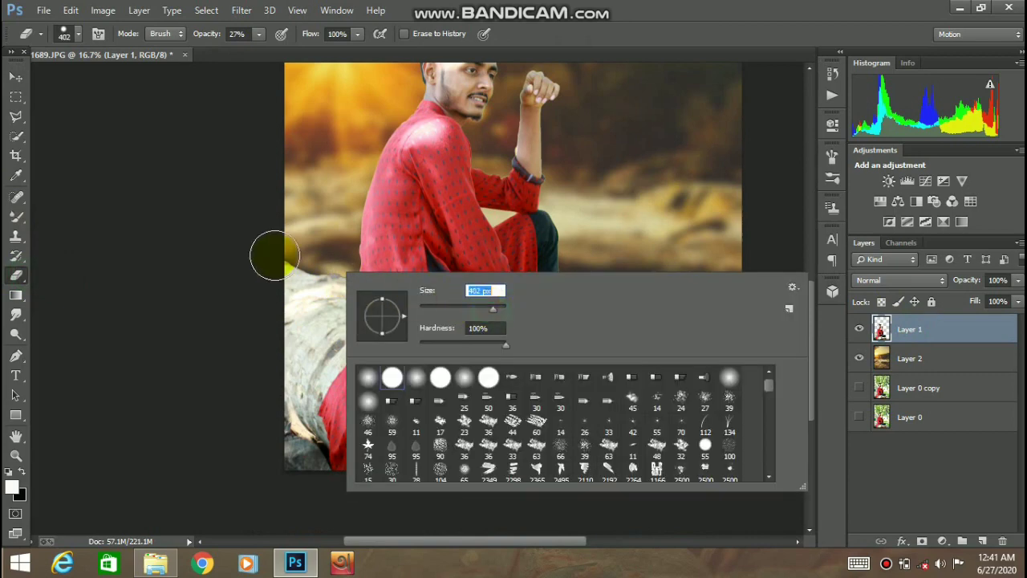
# Fade the log's upper-left and lower edges into the sunset with 27% opacity Eraser strokes on the cutout layer
pyautogui.moveTo(276, 250); pyautogui.dragTo(348, 293)
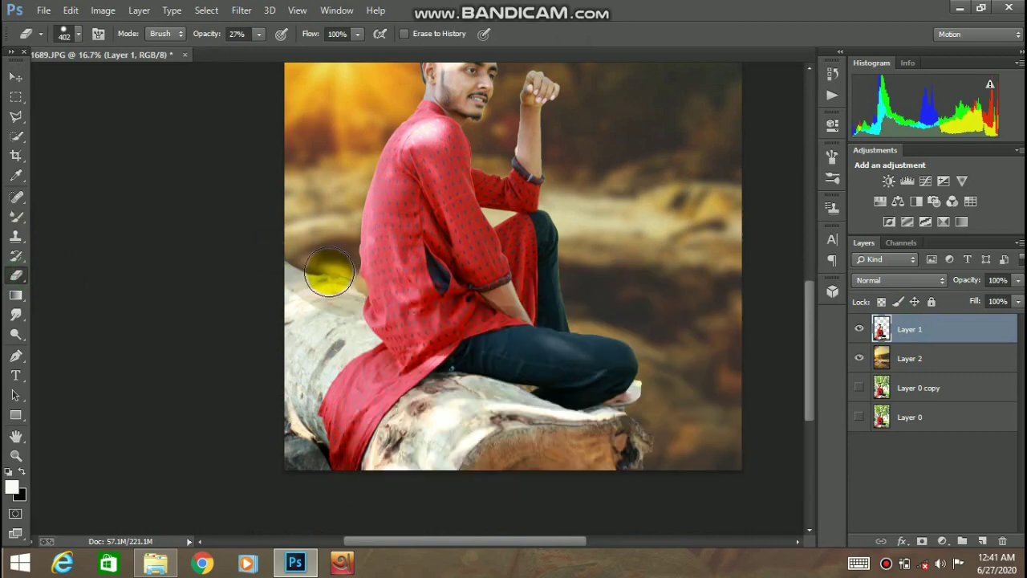
pyautogui.hotkey('ctrl', 'z')
pyautogui.rightClick(330, 269)
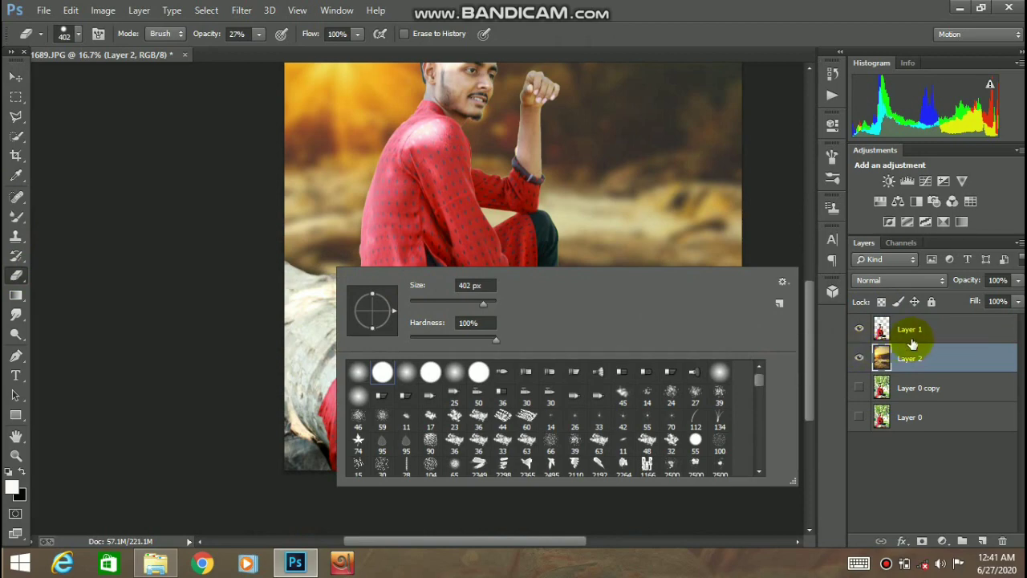
pyautogui.click(909, 331)
pyautogui.click(909, 331)
pyautogui.rightClick(318, 246)
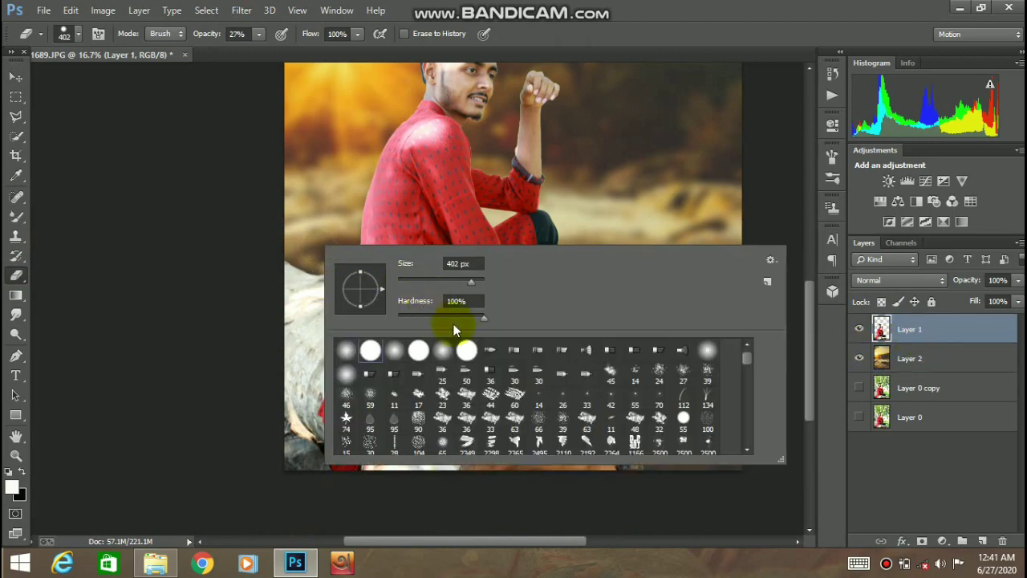
pyautogui.click(256, 239)
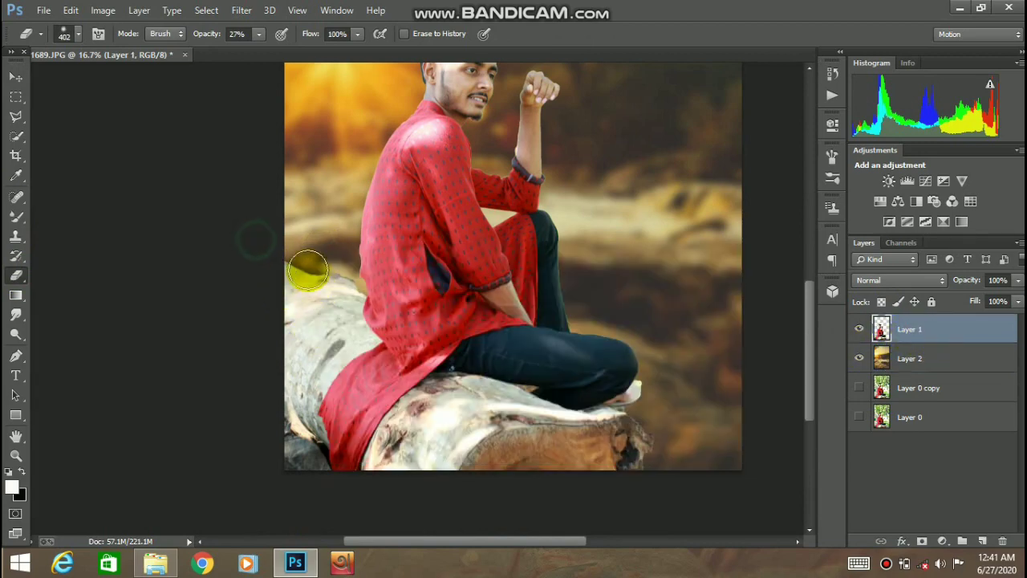
pyautogui.moveTo(351, 320)
pyautogui.mouseDown()
pyautogui.moveTo(320, 300)
pyautogui.moveTo(295, 313)
pyautogui.moveTo(299, 374)
pyautogui.moveTo(345, 357)
pyautogui.moveTo(363, 329)
pyautogui.moveTo(313, 353)
pyautogui.mouseUp()
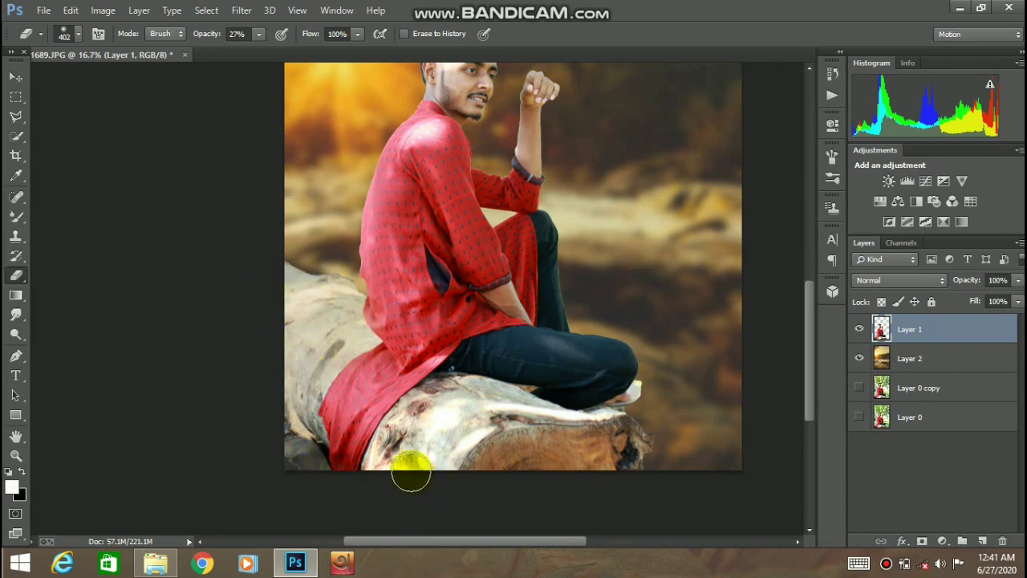
pyautogui.moveTo(410, 471)
pyautogui.mouseDown()
pyautogui.moveTo(391, 446)
pyautogui.moveTo(451, 400)
pyautogui.moveTo(631, 434)
pyautogui.moveTo(618, 424)
pyautogui.moveTo(613, 459)
pyautogui.moveTo(624, 456)
pyautogui.moveTo(526, 468)
pyautogui.moveTo(533, 426)
pyautogui.moveTo(457, 406)
pyautogui.moveTo(439, 441)
pyautogui.moveTo(417, 449)
pyautogui.moveTo(487, 451)
pyautogui.mouseUp()
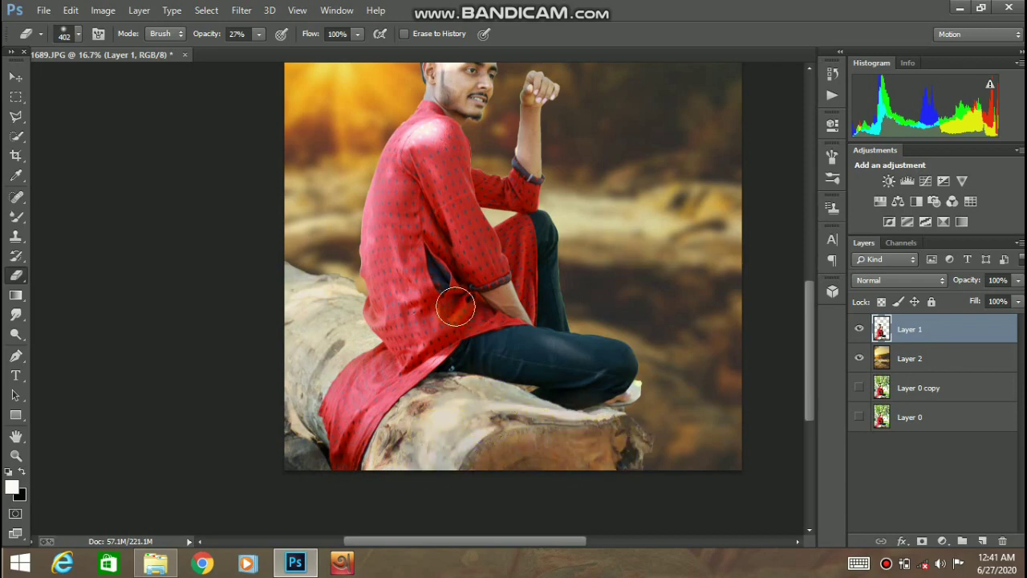
# Reduce the Eraser to 43 px for the gap between the man's sleeve and raised knee
pyautogui.press('space')
pyautogui.moveTo(396, 260)
pyautogui.mouseDown()
pyautogui.moveTo(362, 359)
pyautogui.moveTo(268, 448)
pyautogui.moveTo(260, 409)
pyautogui.moveTo(281, 403)
pyautogui.moveTo(276, 467)
pyautogui.moveTo(312, 456)
pyautogui.moveTo(273, 523)
pyautogui.mouseUp()
pyautogui.moveTo(440, 564)
pyautogui.mouseDown()
pyautogui.moveTo(385, 509)
pyautogui.moveTo(508, 523)
pyautogui.moveTo(562, 472)
pyautogui.moveTo(514, 450)
pyautogui.mouseUp()
pyautogui.keyDown('alt'); pyautogui.click(454, 379); pyautogui.keyUp('alt')
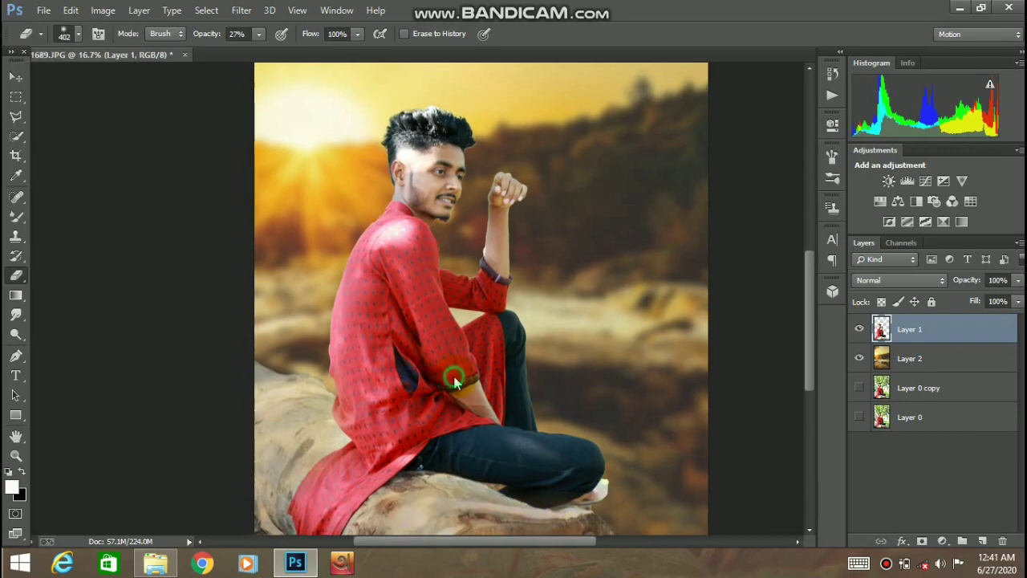
pyautogui.keyDown('alt'); pyautogui.click(453, 378); pyautogui.keyUp('alt')
pyautogui.keyDown('ctrl'); pyautogui.click(373, 345); pyautogui.keyUp('ctrl')
pyautogui.moveTo(376, 343); pyautogui.dragTo(482, 348)
pyautogui.rightClick(495, 339)
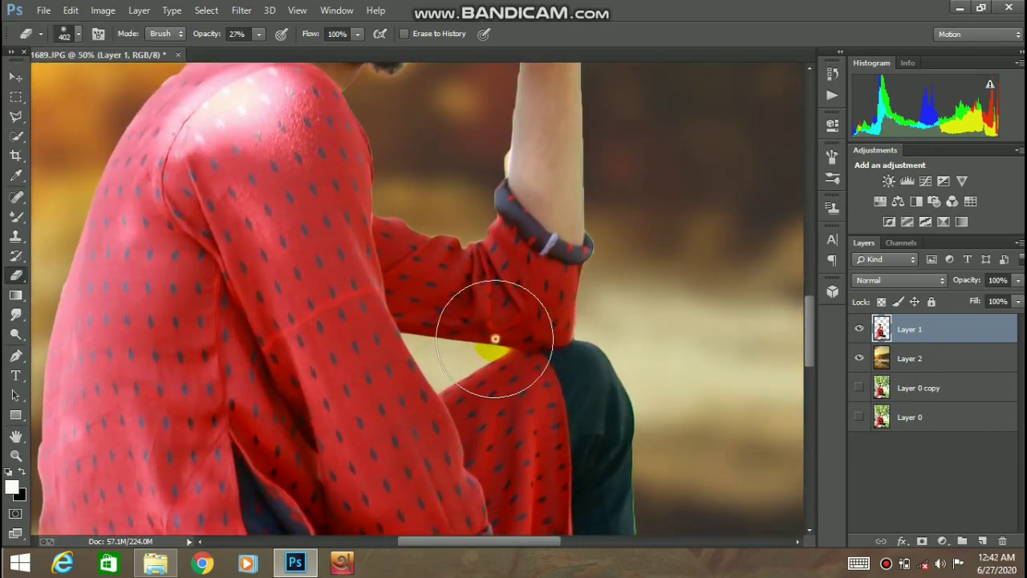
pyautogui.click(591, 366)
pyautogui.click(444, 353)
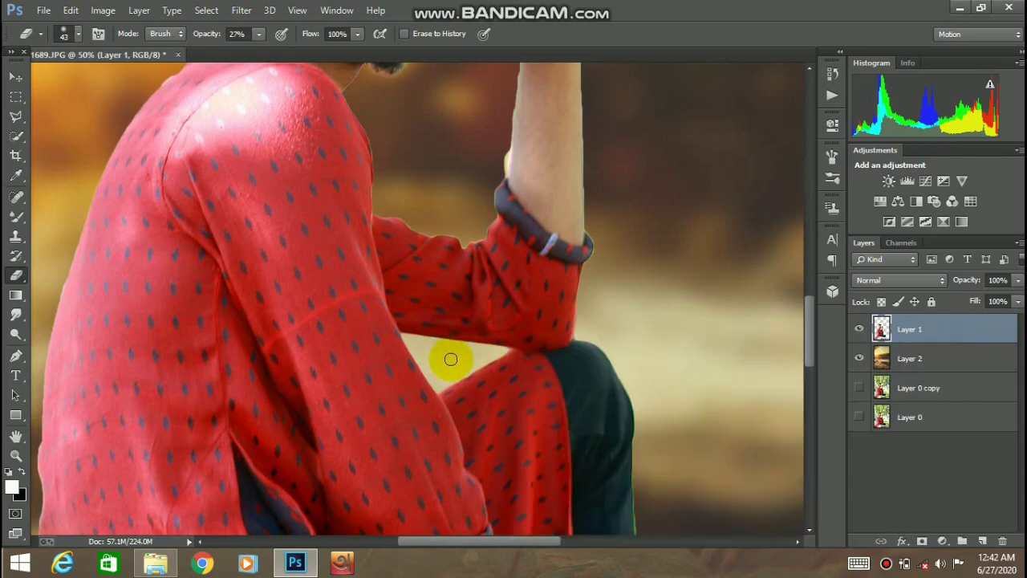
# Start a Pen path at the raised arm's cuff and trace up the inner edge of the forearm to the wrist
pyautogui.moveTo(551, 241); pyautogui.dragTo(598, 307)
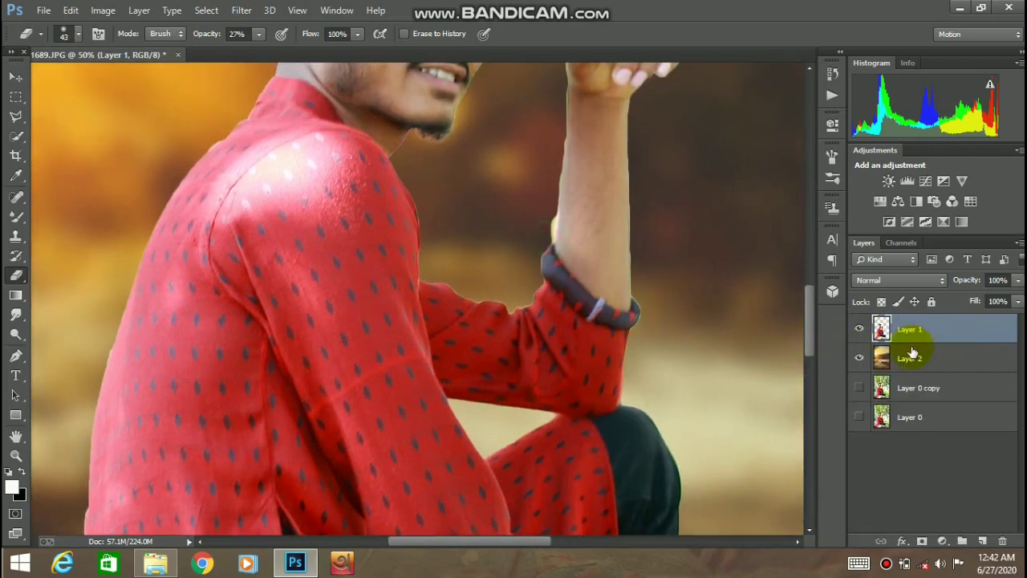
pyautogui.moveTo(601, 259); pyautogui.dragTo(581, 328)
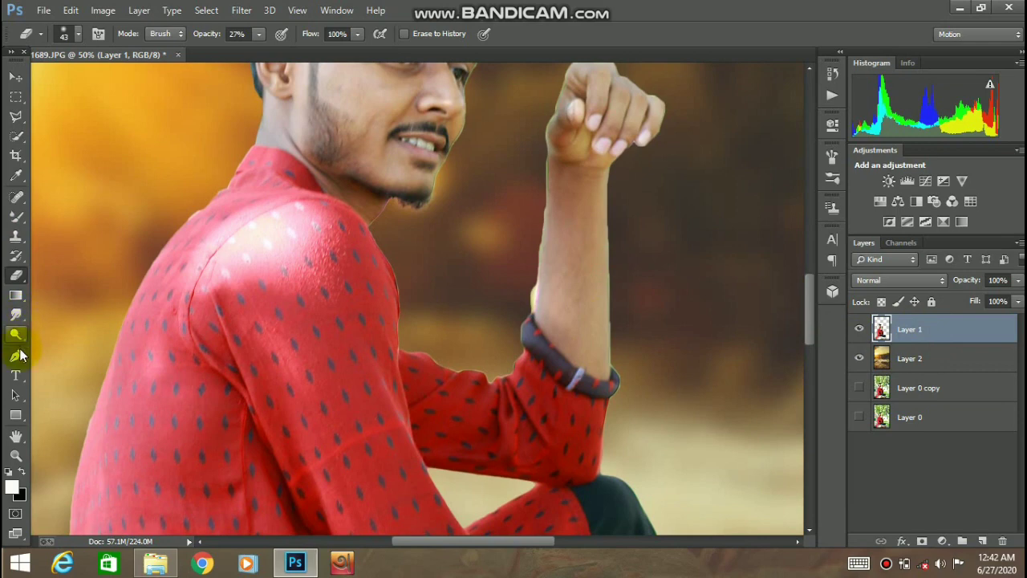
pyautogui.click(21, 355)
pyautogui.keyDown('ctrl'); pyautogui.click(559, 312); pyautogui.keyUp('ctrl')
pyautogui.moveTo(559, 312); pyautogui.dragTo(525, 355)
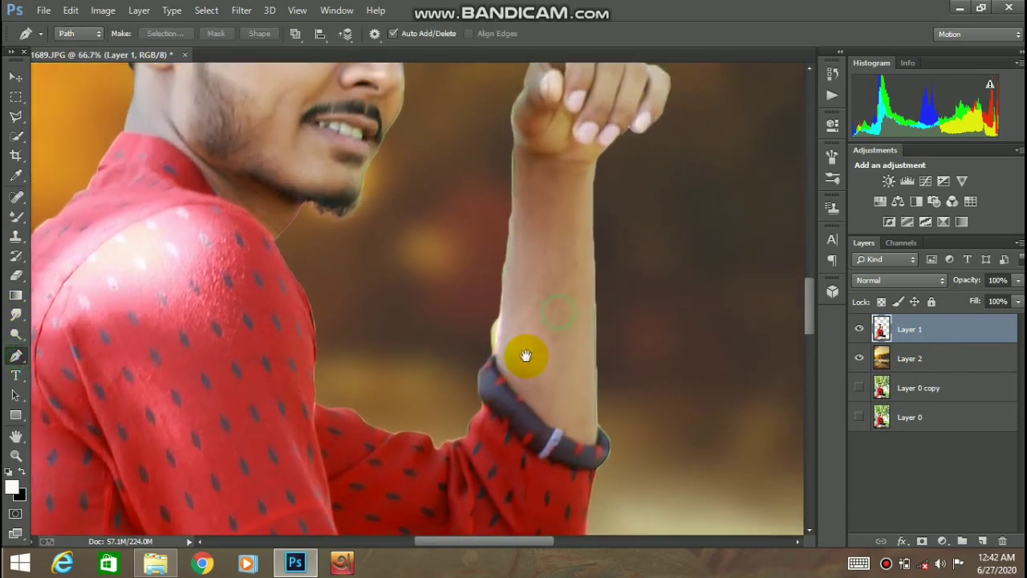
pyautogui.keyDown('ctrl'); pyautogui.click(490, 371); pyautogui.keyUp('ctrl')
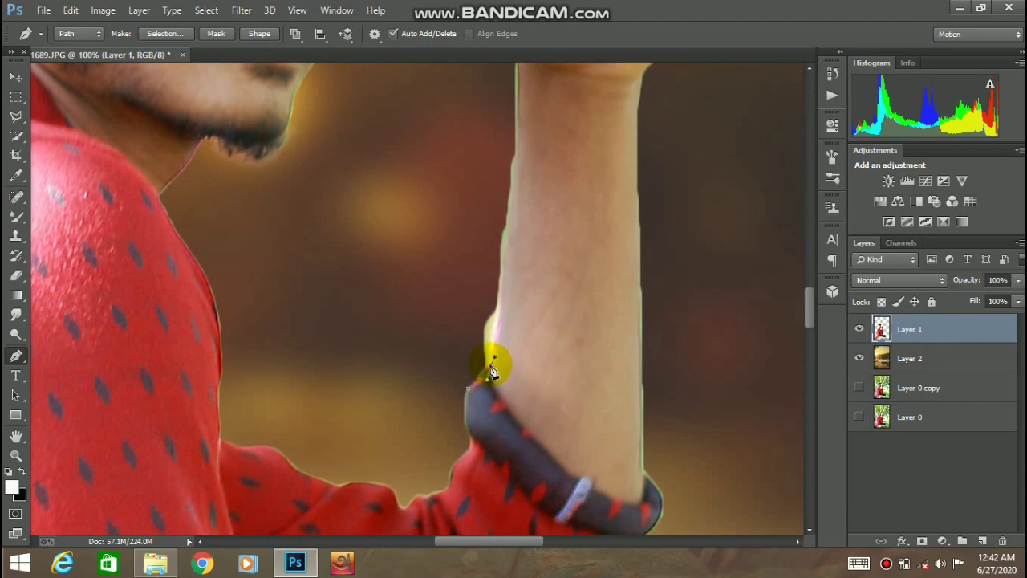
pyautogui.click(487, 372)
pyautogui.click(501, 264)
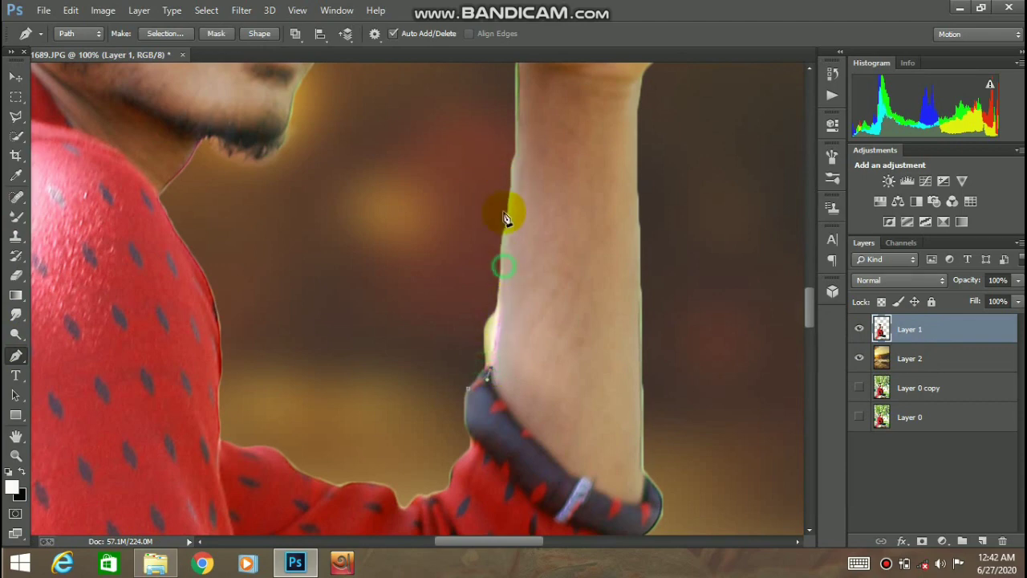
pyautogui.click(513, 154)
pyautogui.moveTo(520, 83); pyautogui.dragTo(516, 298)
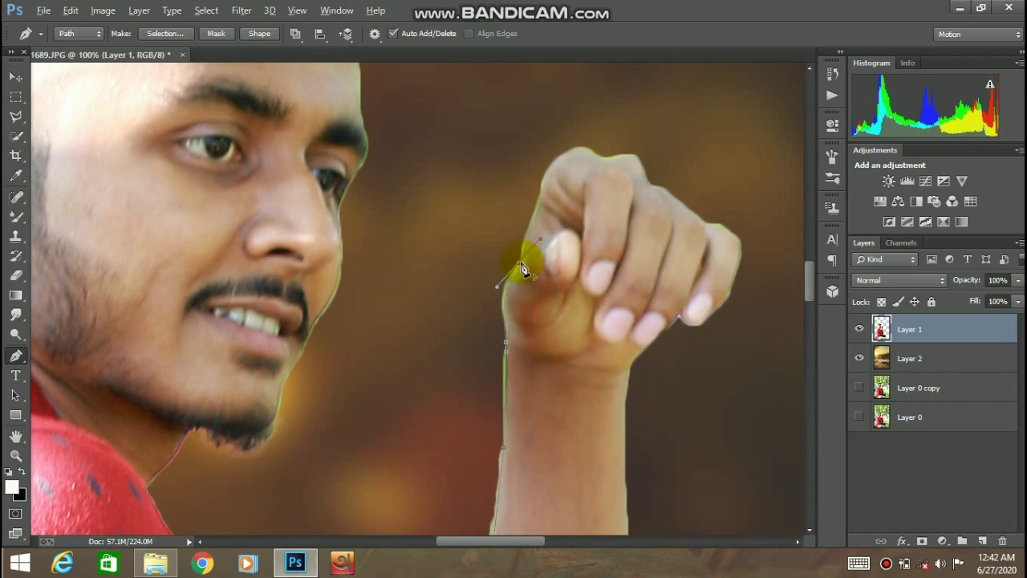
# Continue the Pen path around the raised fist, over the knuckles and beneath the fingertips toward the wrist
pyautogui.moveTo(541, 205); pyautogui.dragTo(502, 301)
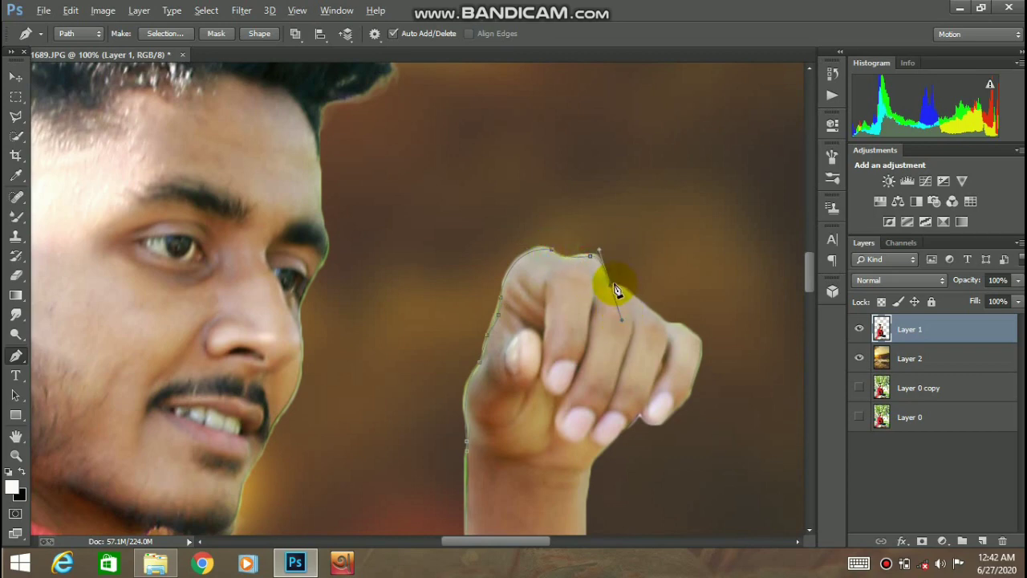
pyautogui.moveTo(635, 316); pyautogui.dragTo(603, 237)
pyautogui.scroll(1, 610, 302)
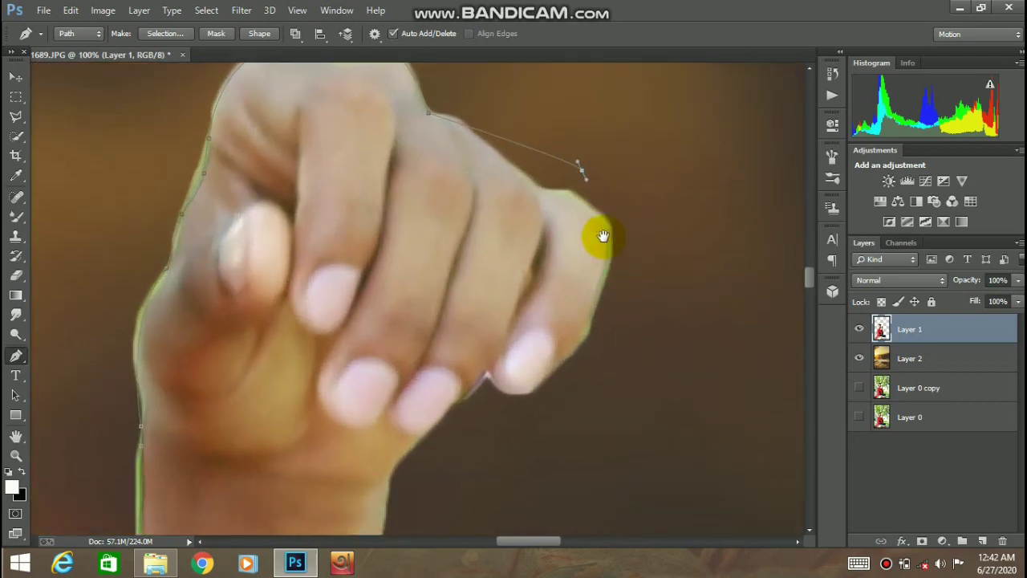
pyautogui.click(603, 211)
pyautogui.moveTo(591, 301); pyautogui.dragTo(564, 359)
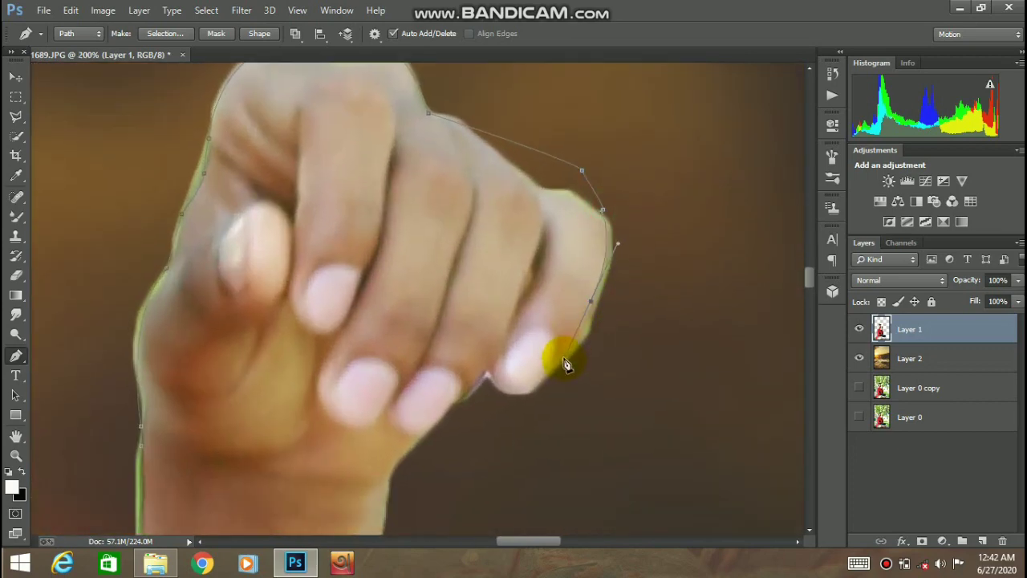
pyautogui.keyDown('alt'); pyautogui.click(590, 301); pyautogui.keyUp('alt')
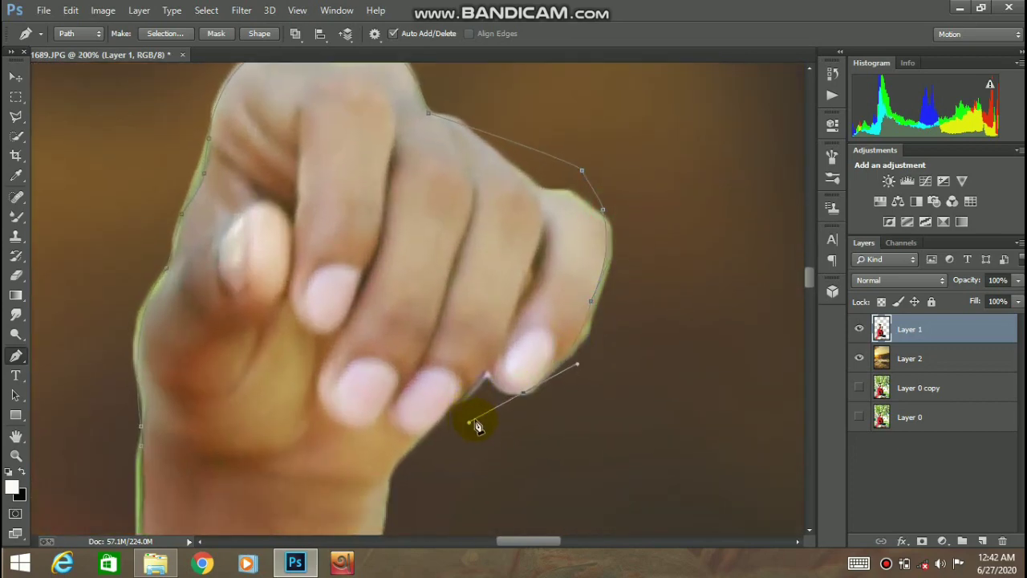
pyautogui.keyDown('alt'); pyautogui.click(524, 393); pyautogui.keyUp('alt')
pyautogui.moveTo(491, 369); pyautogui.dragTo(467, 405)
pyautogui.keyDown('alt'); pyautogui.click(455, 414); pyautogui.keyUp('alt')
pyautogui.moveTo(474, 440); pyautogui.dragTo(490, 273)
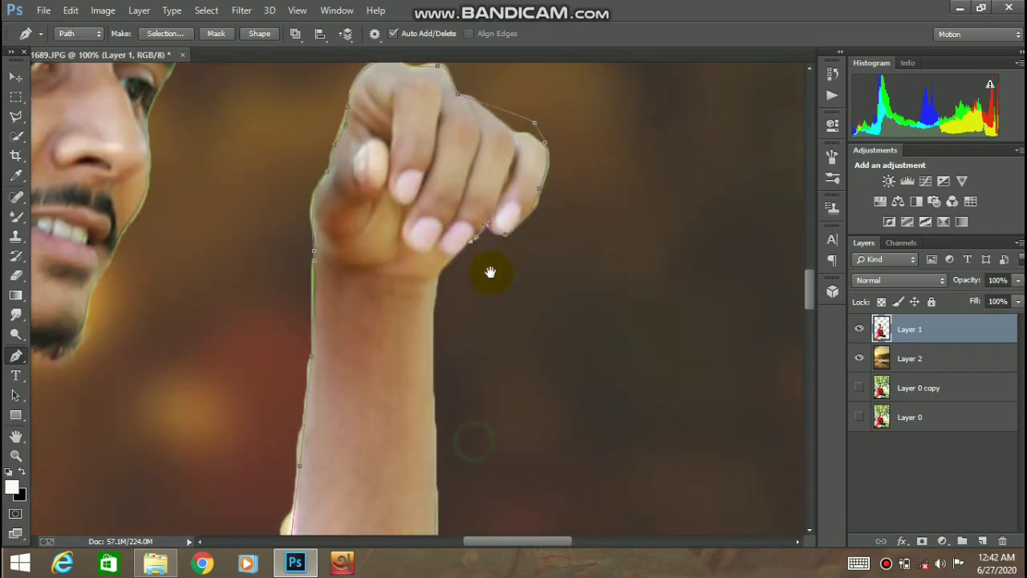
# Trace the Pen path down the outer edge of the raised forearm, redoing the misplaced anchor below the wrist
pyautogui.click(441, 279)
pyautogui.keyDown('ctrl'); pyautogui.click(444, 365); pyautogui.keyUp('ctrl')
pyautogui.moveTo(452, 369); pyautogui.dragTo(469, 269)
pyautogui.click(446, 346)
pyautogui.keyDown('alt'); pyautogui.click(467, 353); pyautogui.keyUp('alt')
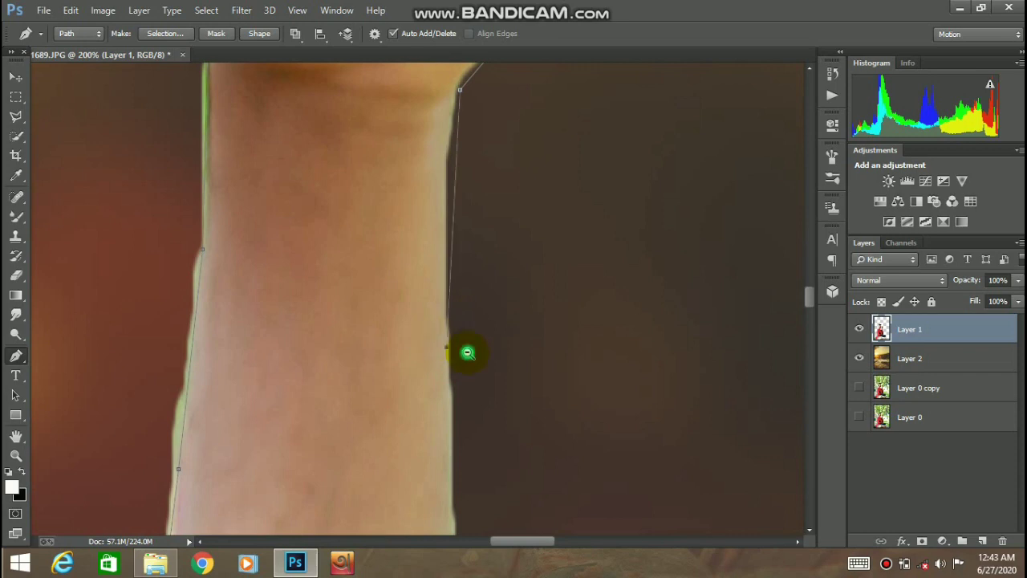
pyautogui.moveTo(485, 373); pyautogui.dragTo(486, 252)
pyautogui.hotkey('ctrl', 'z')
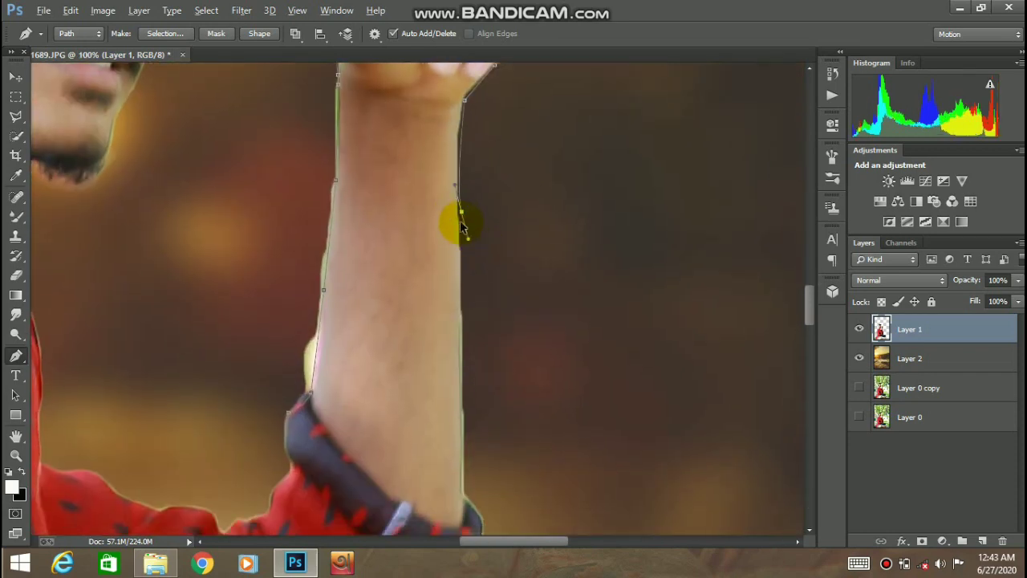
pyautogui.moveTo(459, 199); pyautogui.dragTo(467, 269)
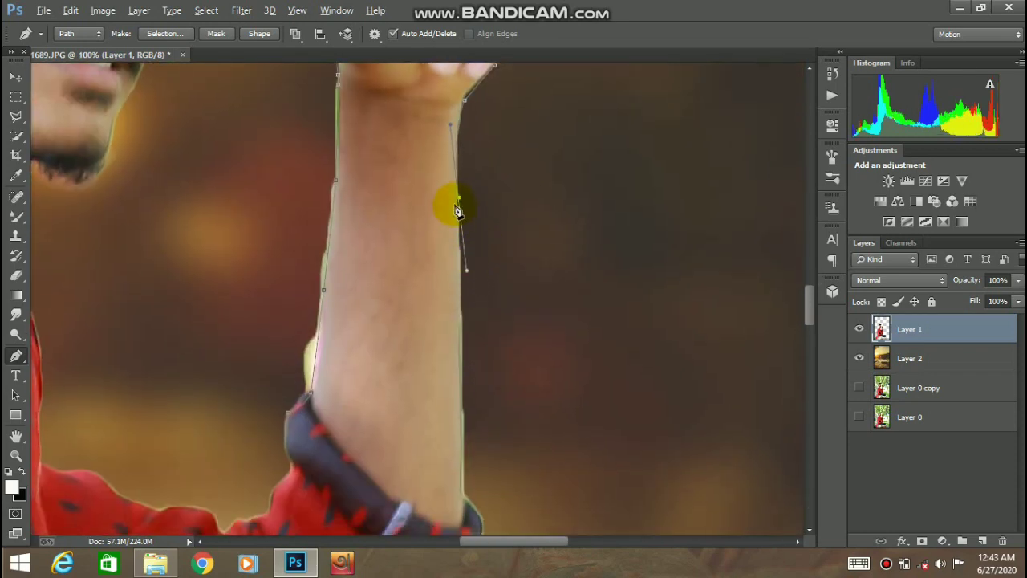
pyautogui.keyDown('alt'); pyautogui.click(459, 199); pyautogui.keyUp('alt')
pyautogui.moveTo(470, 331); pyautogui.dragTo(473, 249)
pyautogui.click(464, 351)
# Carry the Pen path around the sleeve cuff and down the sleeve's outer edge to the elbow on the knee
pyautogui.moveTo(473, 407); pyautogui.dragTo(476, 287)
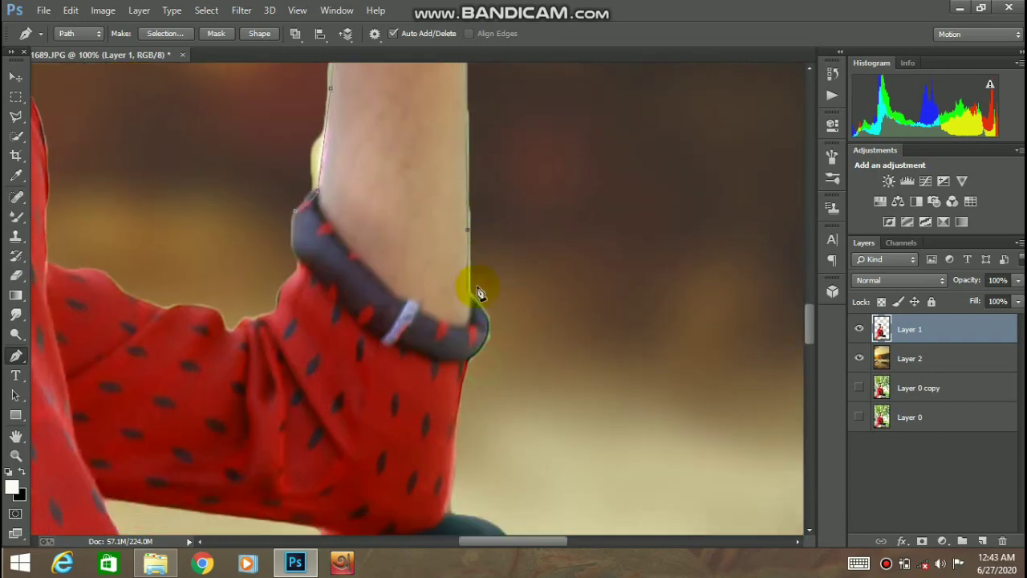
pyautogui.moveTo(466, 354); pyautogui.dragTo(459, 226)
pyautogui.click(425, 377)
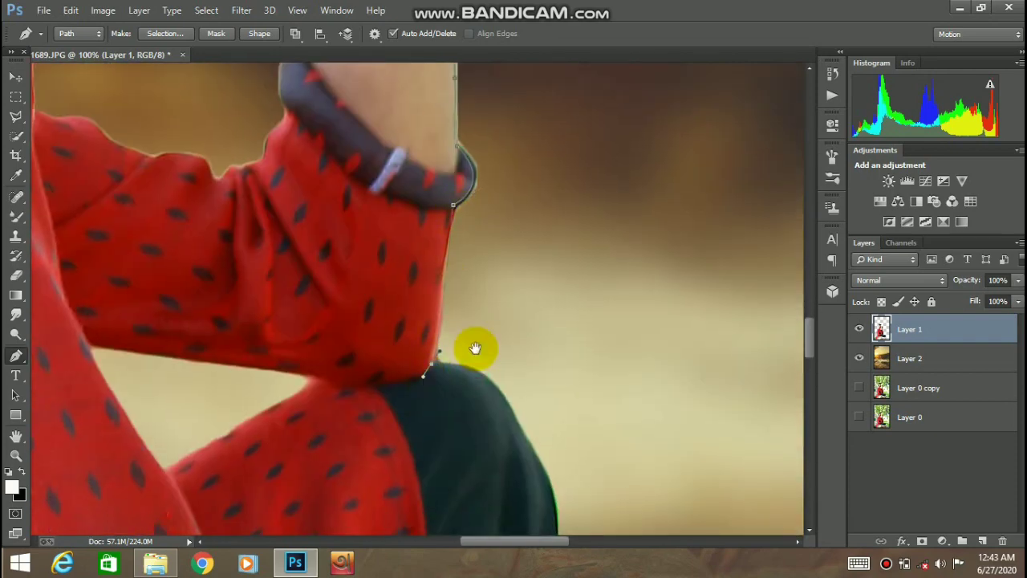
# Continue the Pen path over the raised knee and down the upper part of the shin, inside the green fringe
pyautogui.moveTo(470, 348); pyautogui.dragTo(445, 268)
pyautogui.moveTo(461, 363); pyautogui.dragTo(458, 340)
pyautogui.moveTo(483, 474); pyautogui.dragTo(483, 361)
pyautogui.moveTo(503, 397); pyautogui.dragTo(495, 281)
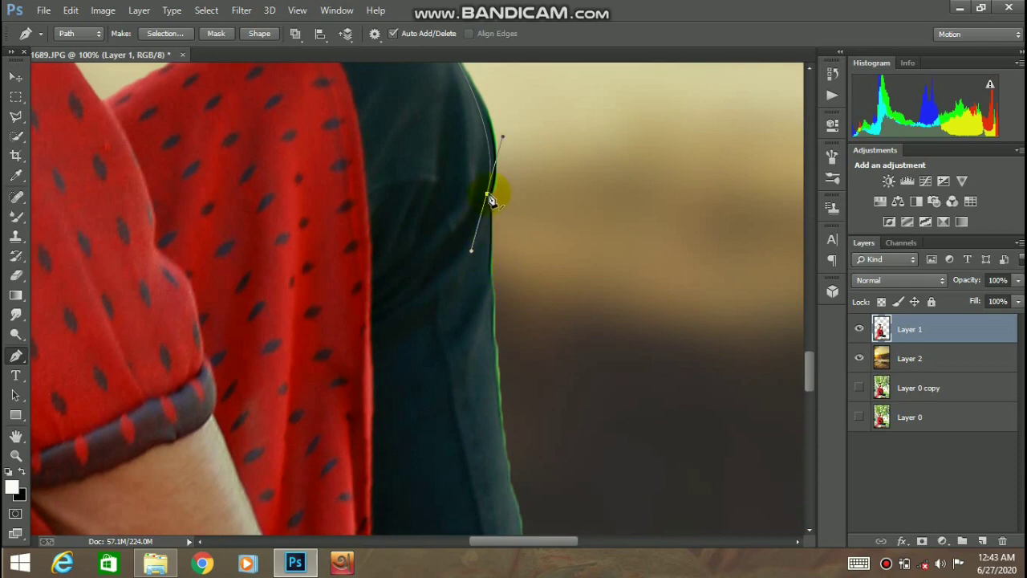
pyautogui.moveTo(488, 398); pyautogui.dragTo(492, 258)
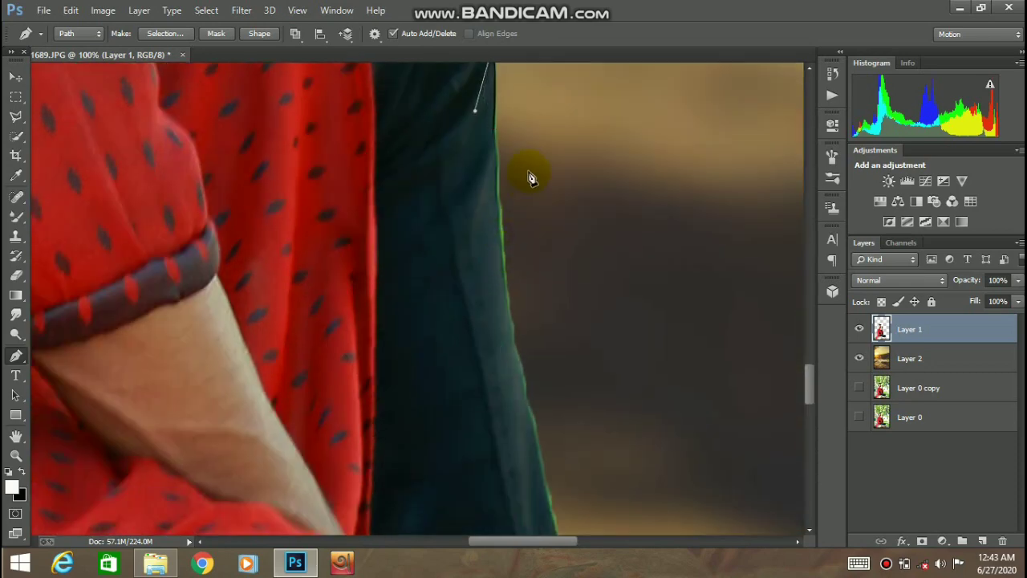
pyautogui.moveTo(501, 66); pyautogui.dragTo(474, 235)
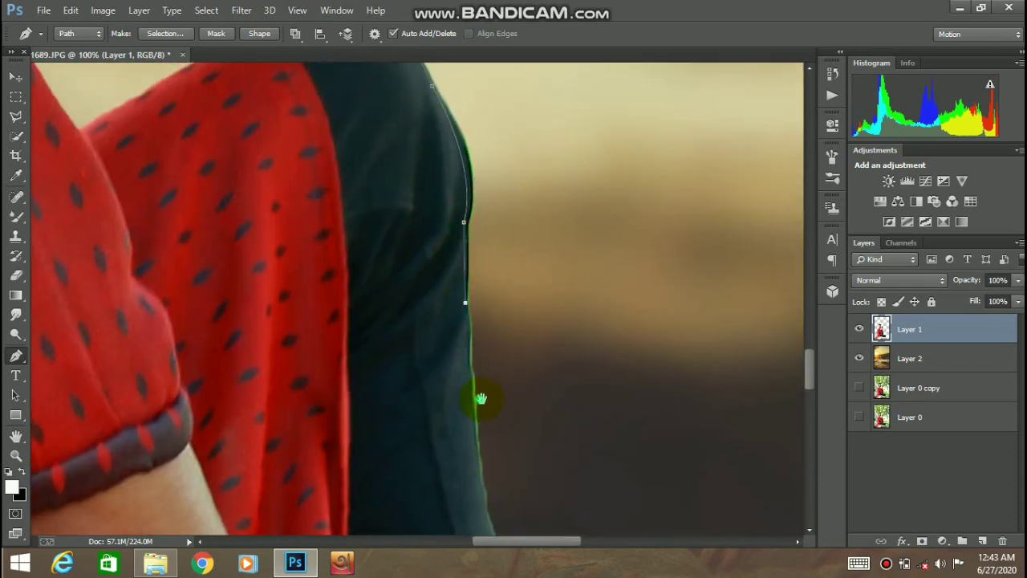
pyautogui.moveTo(481, 399); pyautogui.dragTo(479, 269)
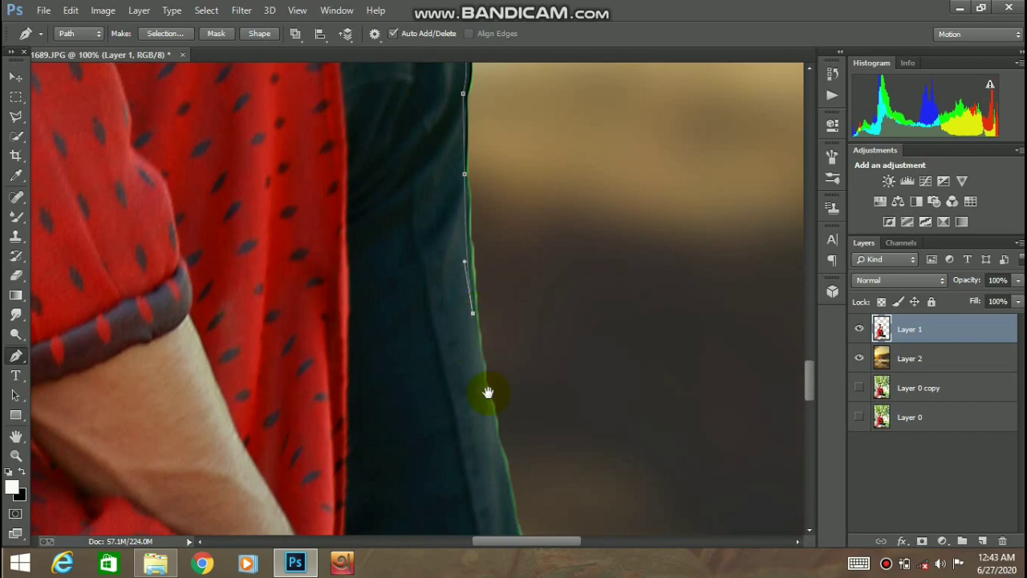
# Carry the Pen path down the rest of the raised shin, inside the green fringe, to where it meets the folded thigh
pyautogui.moveTo(488, 393); pyautogui.dragTo(458, 258)
pyautogui.hotkey('ctrl', '-')
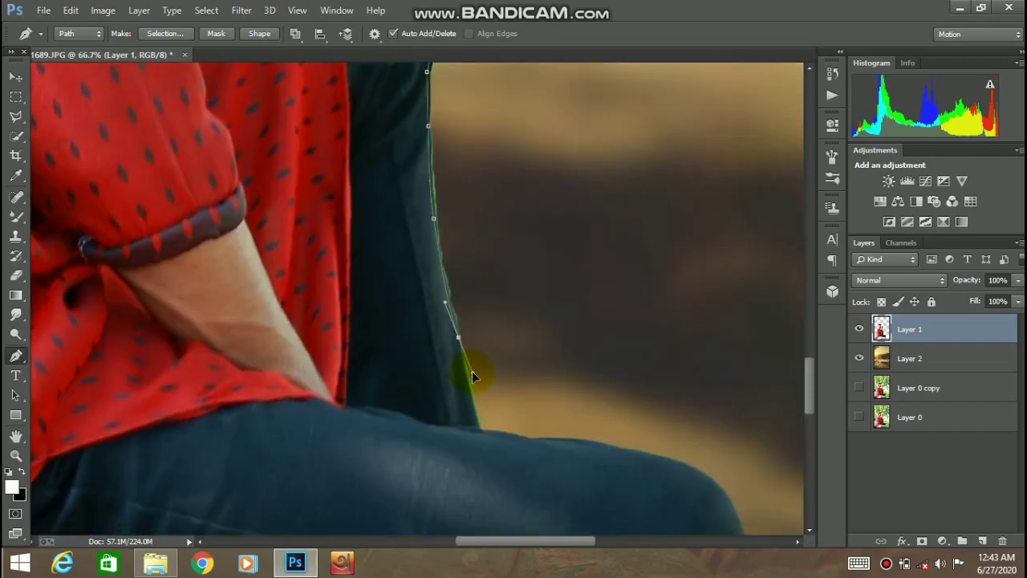
pyautogui.moveTo(482, 433); pyautogui.dragTo(401, 218)
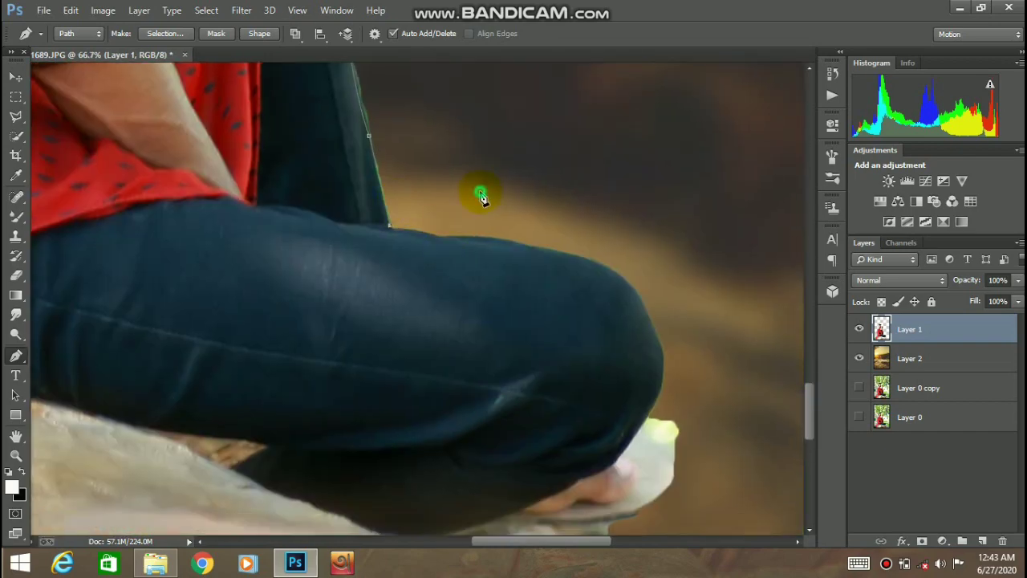
# Route the Pen path loosely outside the folded thigh and knee, returning to the knee's lower edge beside the foot
pyautogui.moveTo(696, 252); pyautogui.dragTo(701, 262)
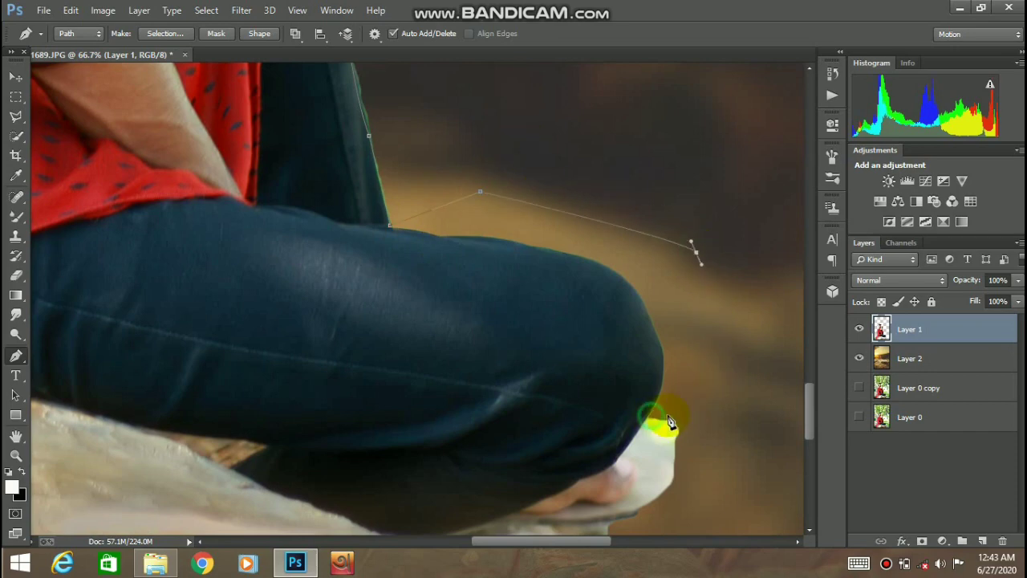
pyautogui.keyDown('ctrl'); pyautogui.click(683, 423); pyautogui.keyUp('ctrl')
pyautogui.moveTo(684, 424); pyautogui.dragTo(611, 249)
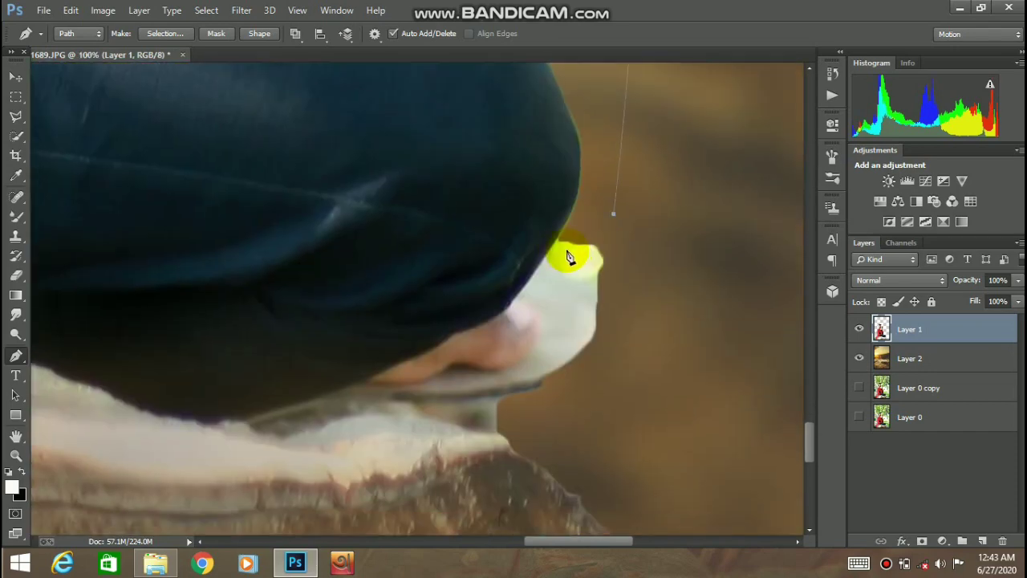
pyautogui.click(556, 241)
pyautogui.click(521, 293)
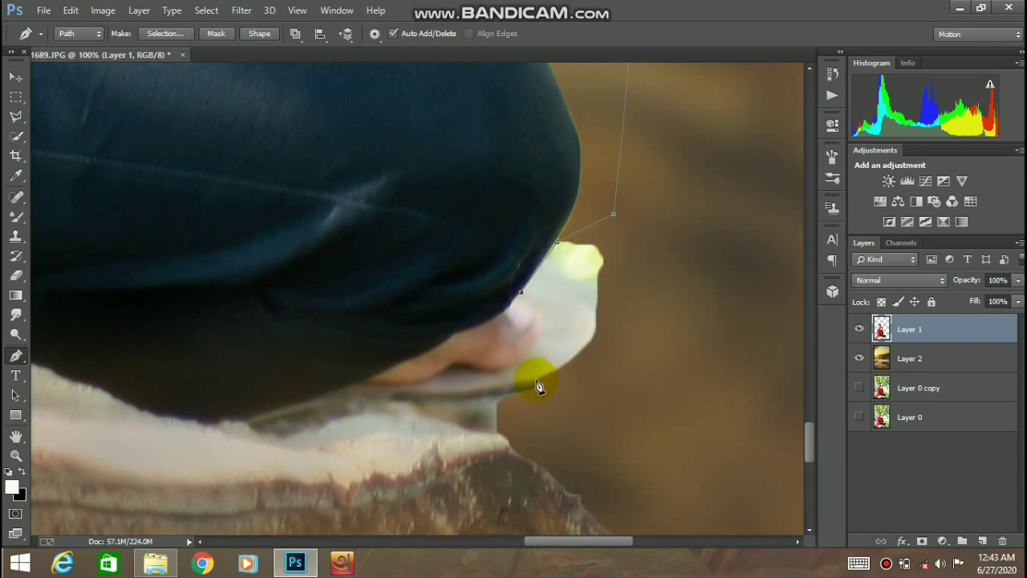
# Curve the Pen path around the sole and beneath the foot to the upper rim of the log
pyautogui.moveTo(427, 433); pyautogui.dragTo(417, 459)
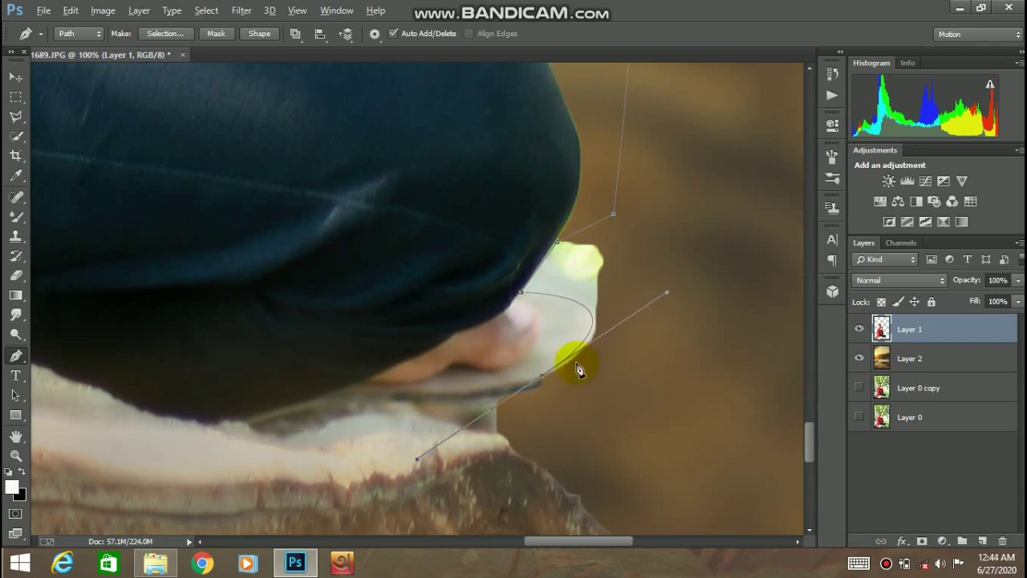
pyautogui.click(486, 402)
pyautogui.click(443, 396)
pyautogui.click(410, 402)
pyautogui.click(478, 432)
pyautogui.click(502, 442)
pyautogui.moveTo(559, 472); pyautogui.dragTo(578, 386)
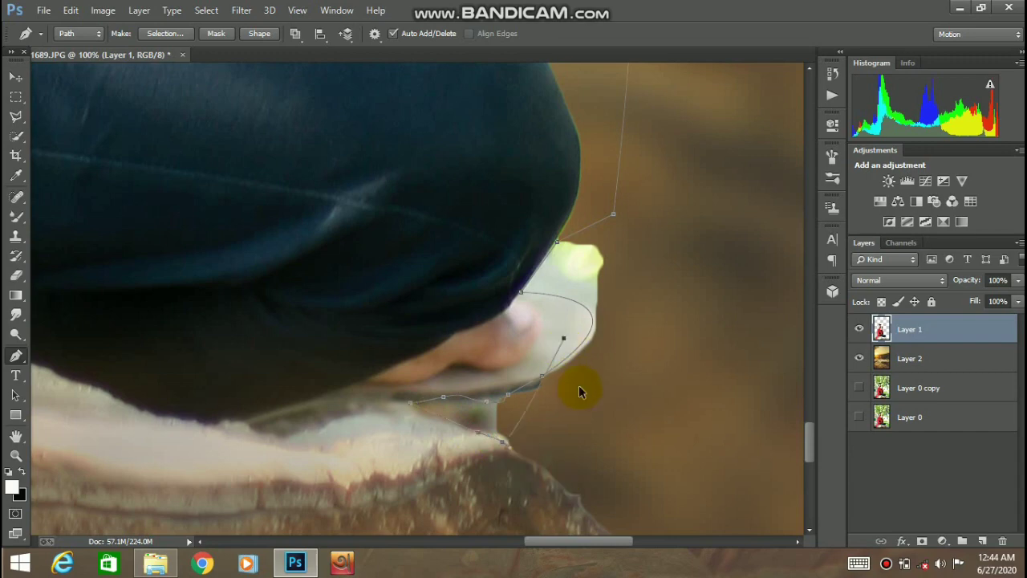
# Trace the Pen path down the jagged cut end of the log and past the lower edge of the canvas
pyautogui.keyDown('ctrl'); pyautogui.keyDown('alt'); pyautogui.click(576, 430); pyautogui.keyUp('alt'); pyautogui.keyUp('ctrl')
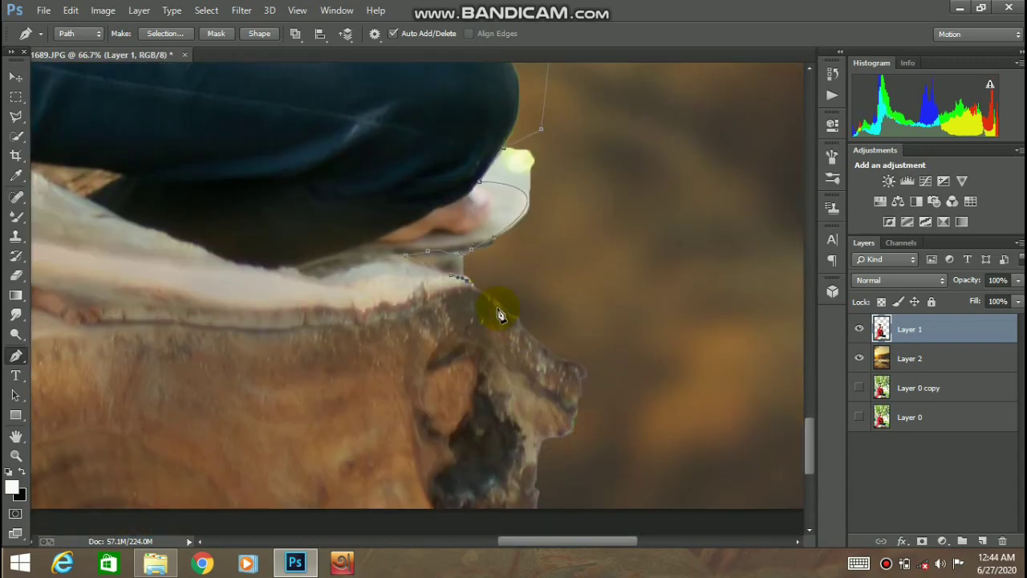
pyautogui.moveTo(568, 392); pyautogui.dragTo(569, 408)
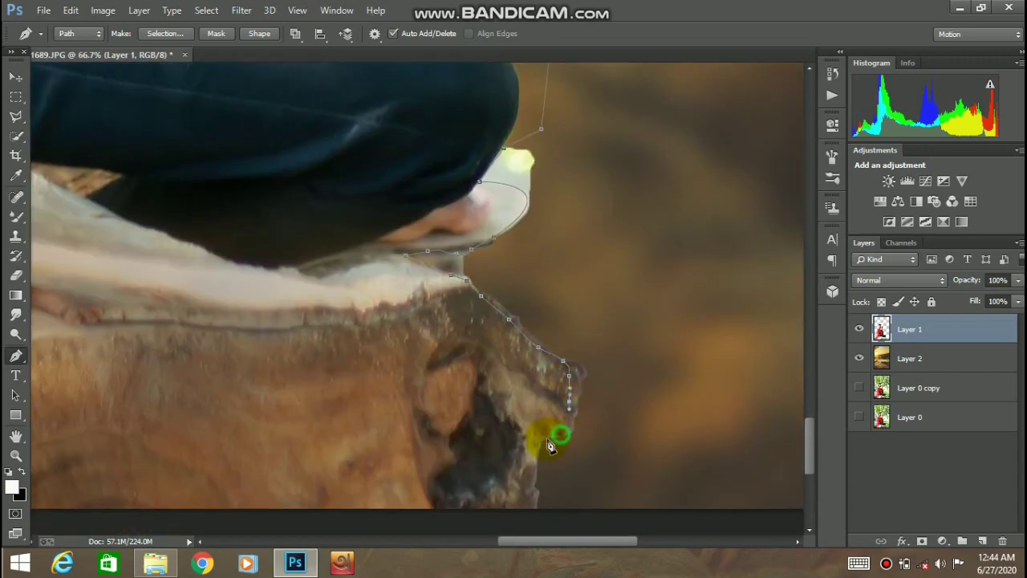
pyautogui.click(529, 490)
pyautogui.moveTo(574, 523); pyautogui.dragTo(589, 334)
pyautogui.click(530, 334)
# Bring the Pen path back outside the subject, around the lower corner of the canvas and up to above the raised fist
pyautogui.keyDown('alt'); pyautogui.click(567, 333); pyautogui.keyUp('alt')
pyautogui.keyDown('alt'); pyautogui.click(566, 333); pyautogui.keyUp('alt')
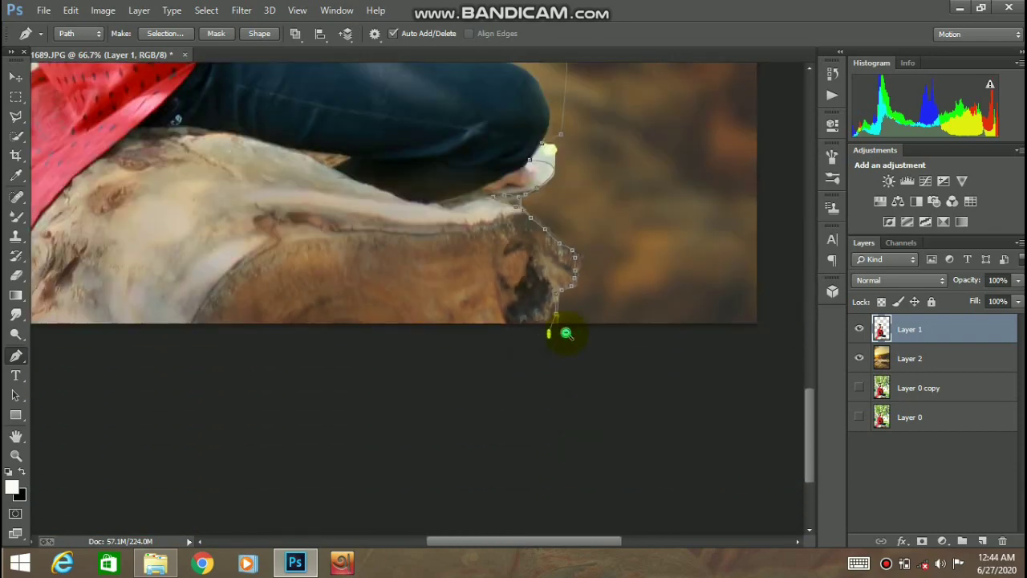
pyautogui.keyDown('alt'); pyautogui.click(566, 333); pyautogui.keyUp('alt')
pyautogui.keyDown('alt'); pyautogui.click(567, 333); pyautogui.keyUp('alt')
pyautogui.click(613, 389)
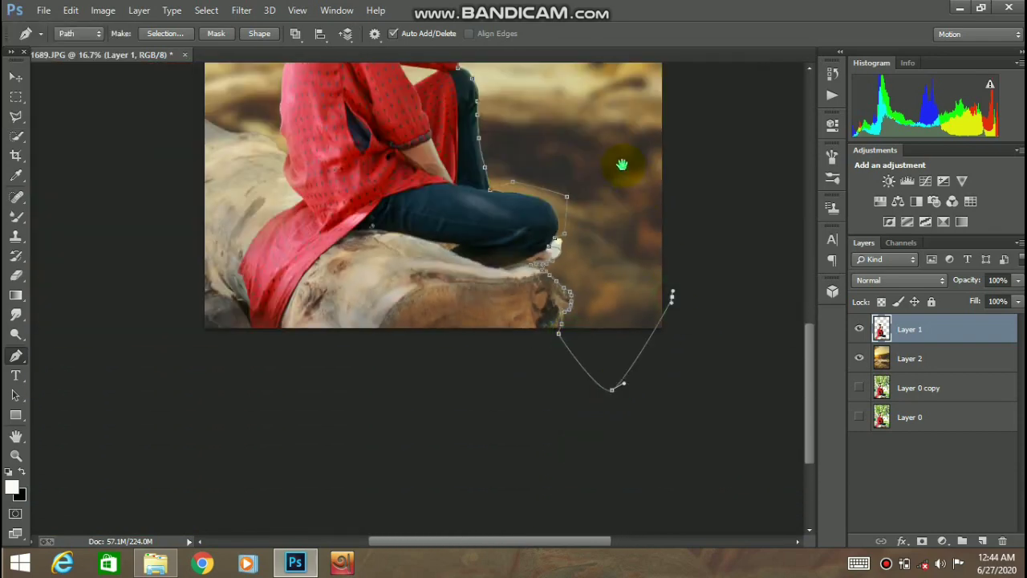
pyautogui.moveTo(622, 164); pyautogui.dragTo(591, 376)
pyautogui.click(592, 226)
pyautogui.keyDown('ctrl'); pyautogui.click(470, 142); pyautogui.keyUp('ctrl')
pyautogui.keyDown('ctrl'); pyautogui.click(470, 142); pyautogui.keyUp('ctrl')
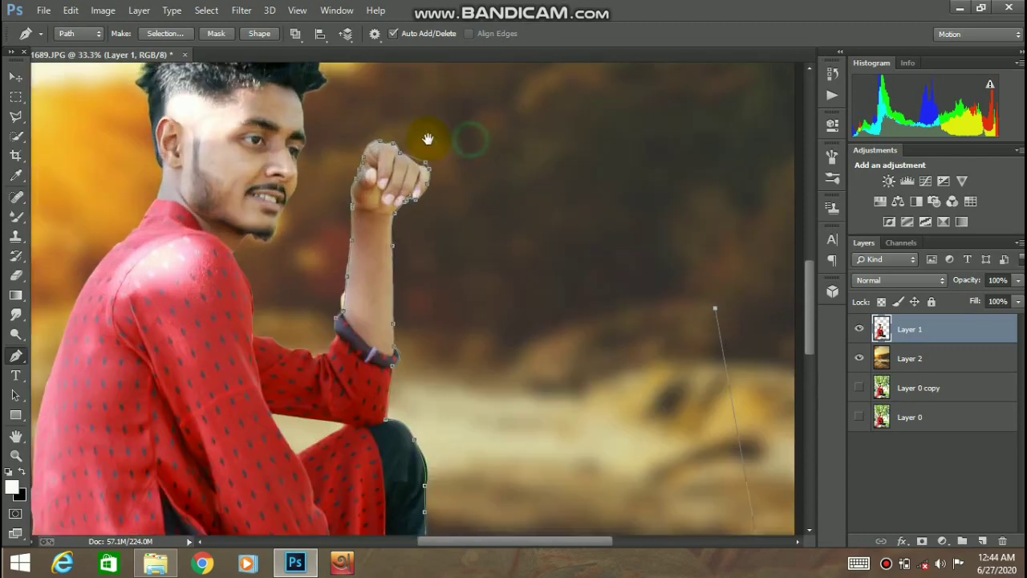
pyautogui.moveTo(426, 140); pyautogui.dragTo(476, 247)
pyautogui.click(454, 212)
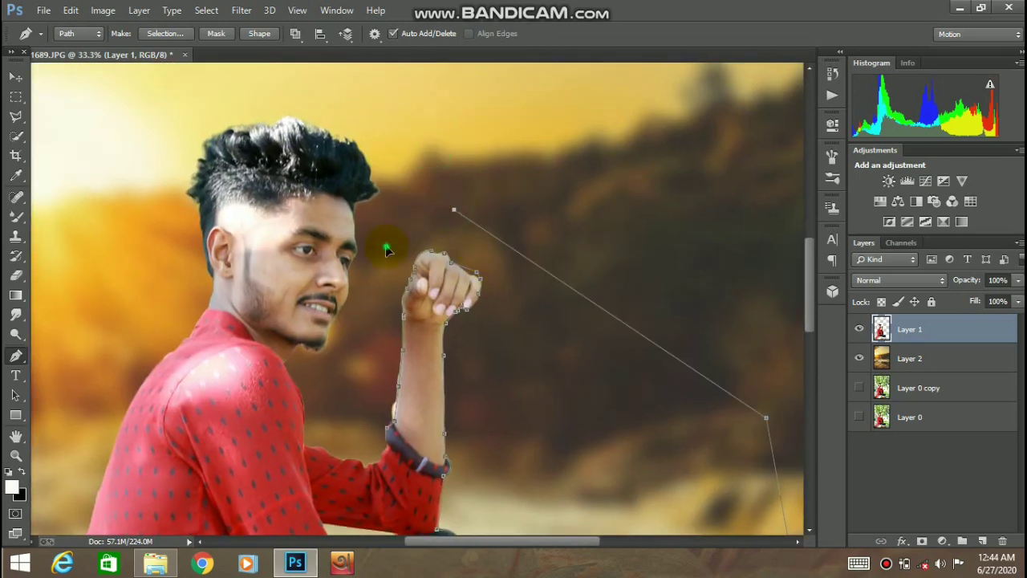
# Convert the closed path to a selection with a 1.2 pixel feather and delete the enclosed fringe from Layer 1, leaving nothing selected
pyautogui.rightClick(384, 391)
pyautogui.click(424, 85)
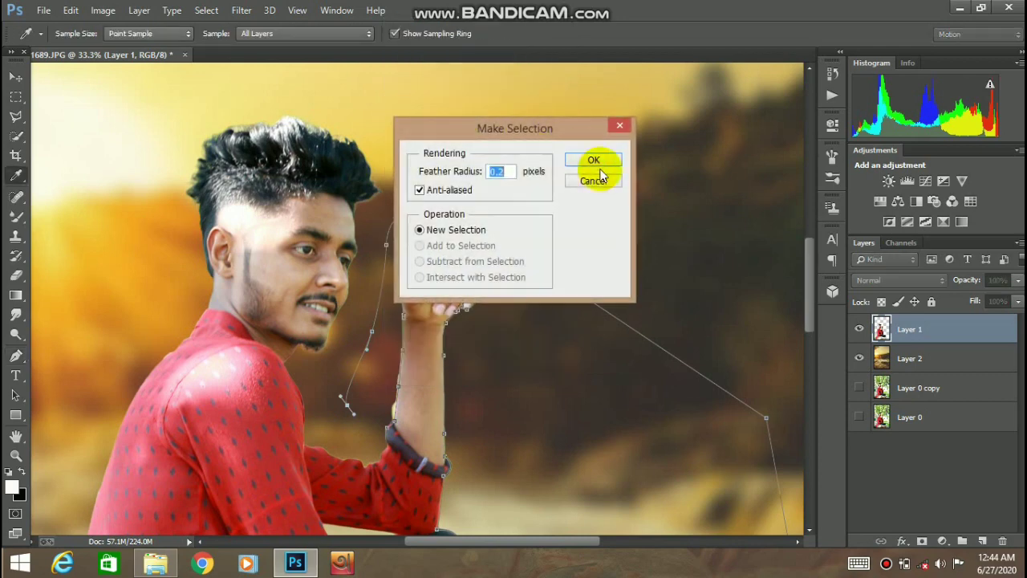
pyautogui.click(496, 172)
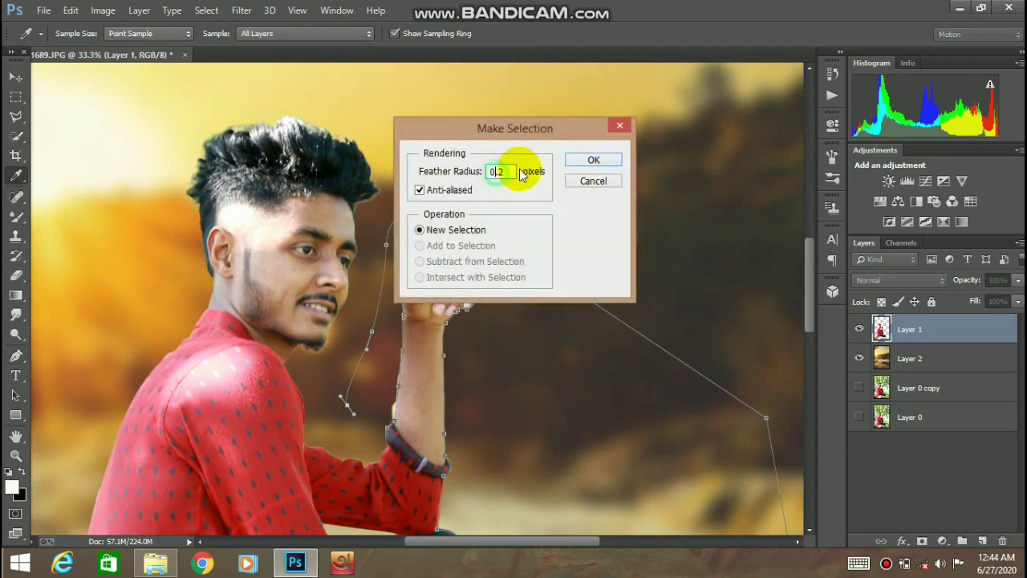
pyautogui.write('1')
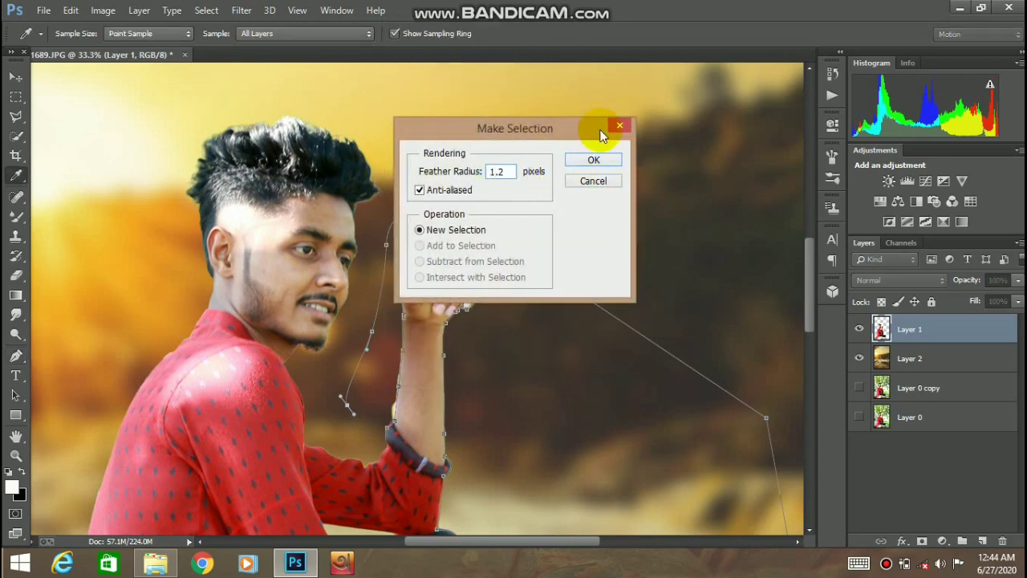
pyautogui.click(594, 160)
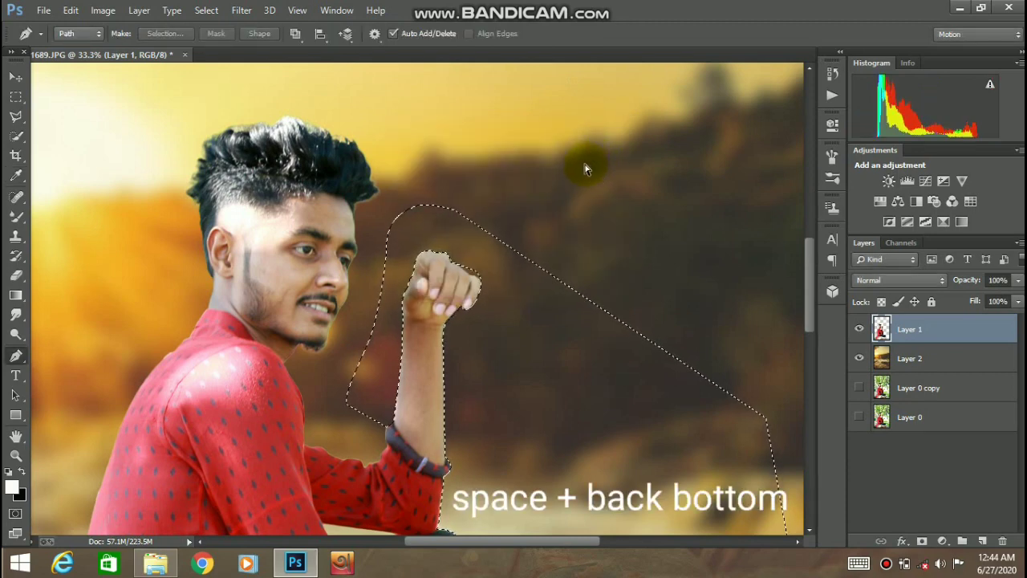
pyautogui.hotkey('ctrl', 'd')
# Examine the cutout's edges around the hair, face, fist, shoulder and back of the kurta for leftover fringes
pyautogui.keyDown('alt'); pyautogui.click(396, 250); pyautogui.keyUp('alt')
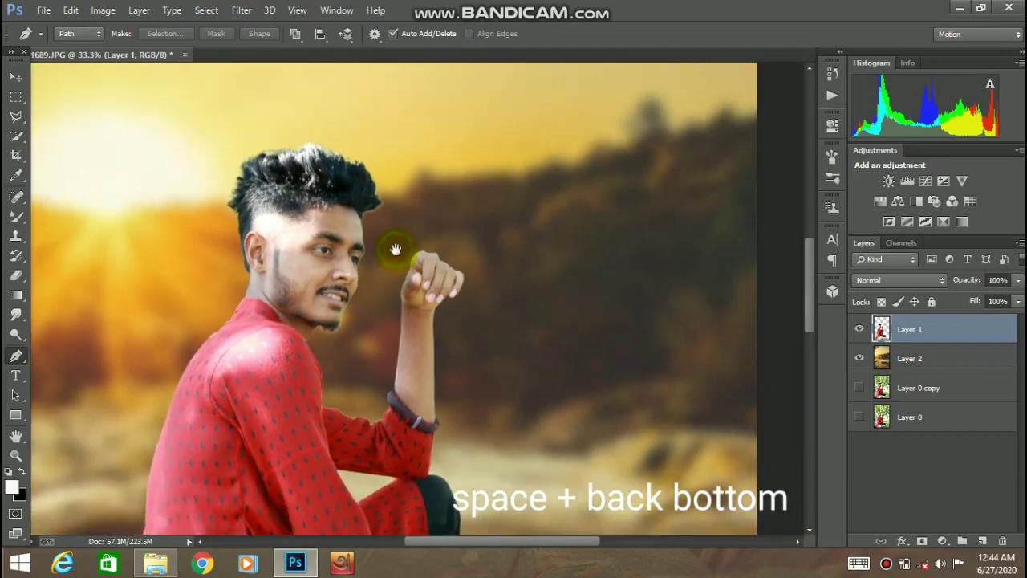
pyautogui.keyDown('ctrl'); pyautogui.click(444, 306); pyautogui.keyUp('ctrl')
pyautogui.keyDown('ctrl'); pyautogui.click(444, 305); pyautogui.keyUp('ctrl')
pyautogui.keyDown('ctrl'); pyautogui.click(442, 303); pyautogui.keyUp('ctrl')
pyautogui.moveTo(406, 414); pyautogui.dragTo(354, 390)
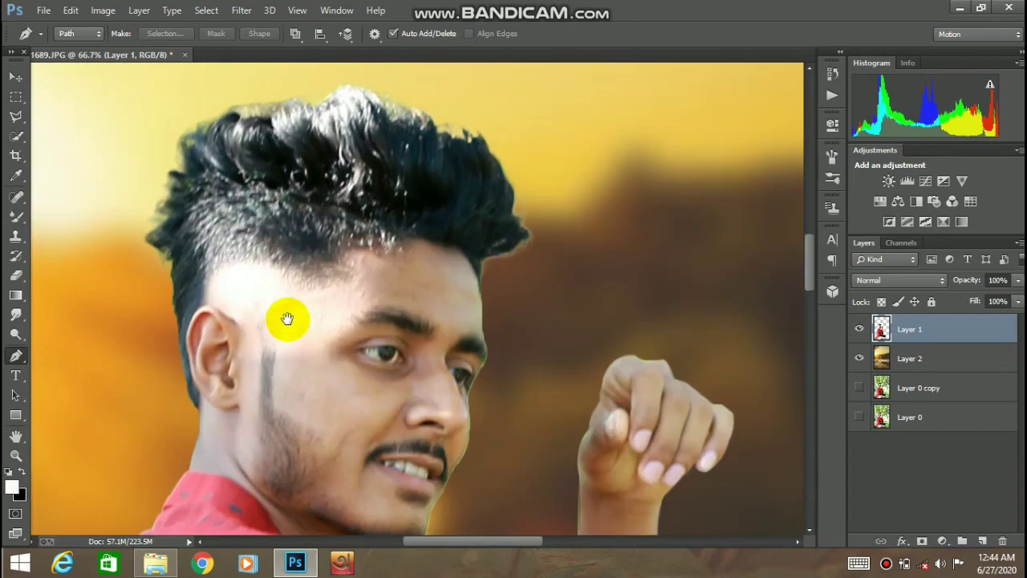
pyautogui.moveTo(252, 298); pyautogui.dragTo(412, 221)
pyautogui.moveTo(351, 421); pyautogui.dragTo(397, 120)
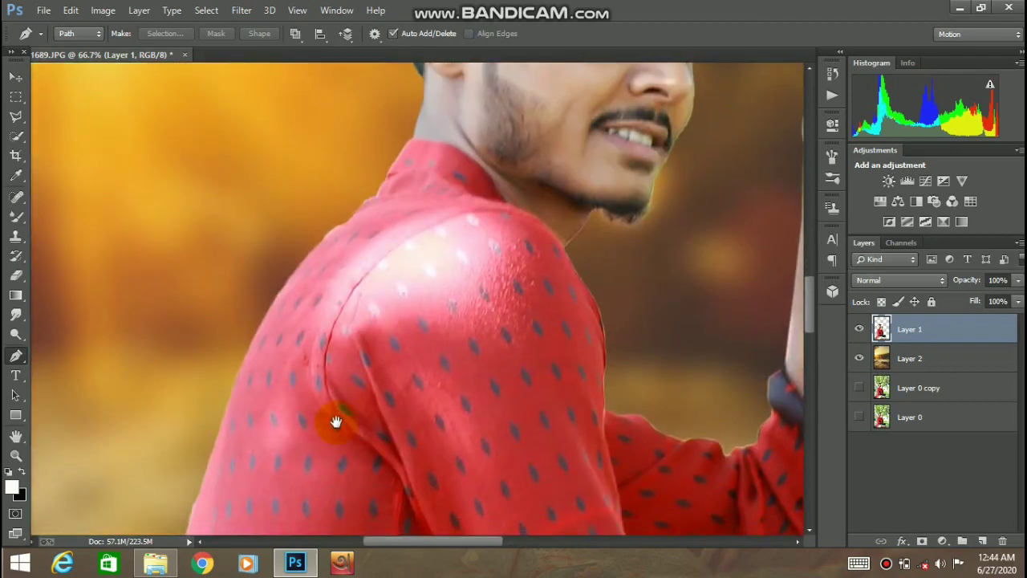
pyautogui.keyDown('alt'); pyautogui.click(335, 422); pyautogui.keyUp('alt')
pyautogui.moveTo(398, 452); pyautogui.dragTo(425, 356)
pyautogui.moveTo(312, 375); pyautogui.dragTo(401, 433)
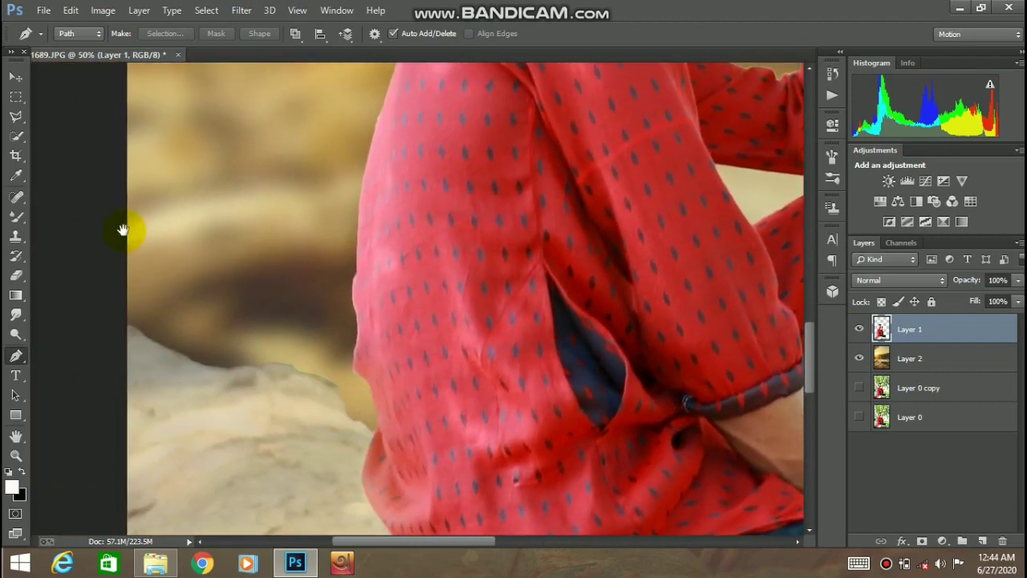
# Soften the log's upper edge behind the man's back with the Eraser at 85% opacity and a 142 px soft brush
pyautogui.click(16, 276)
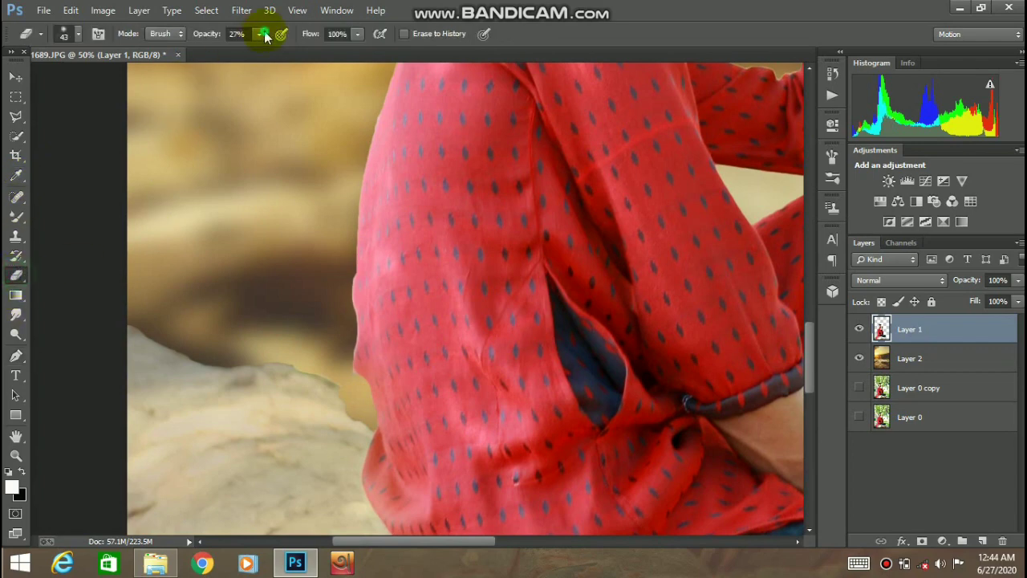
pyautogui.moveTo(287, 55); pyautogui.dragTo(293, 55)
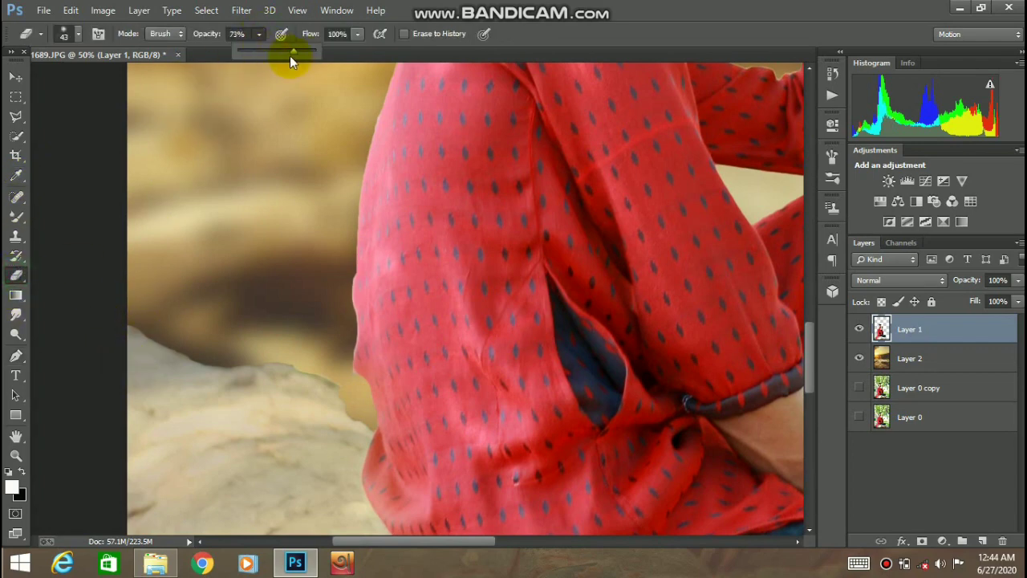
pyautogui.rightClick(268, 157)
pyautogui.moveTo(377, 194); pyautogui.dragTo(397, 193)
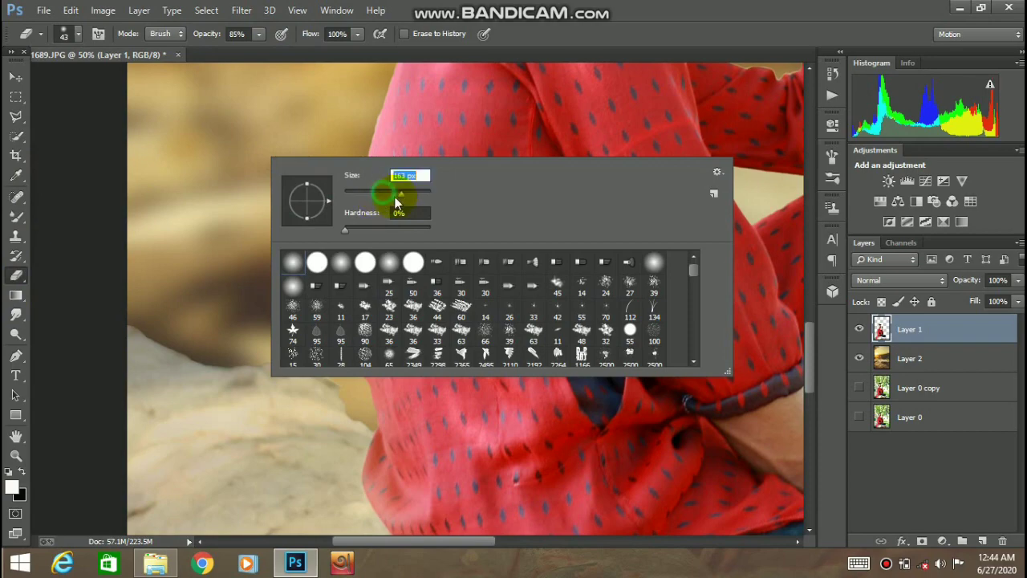
pyautogui.click(131, 303)
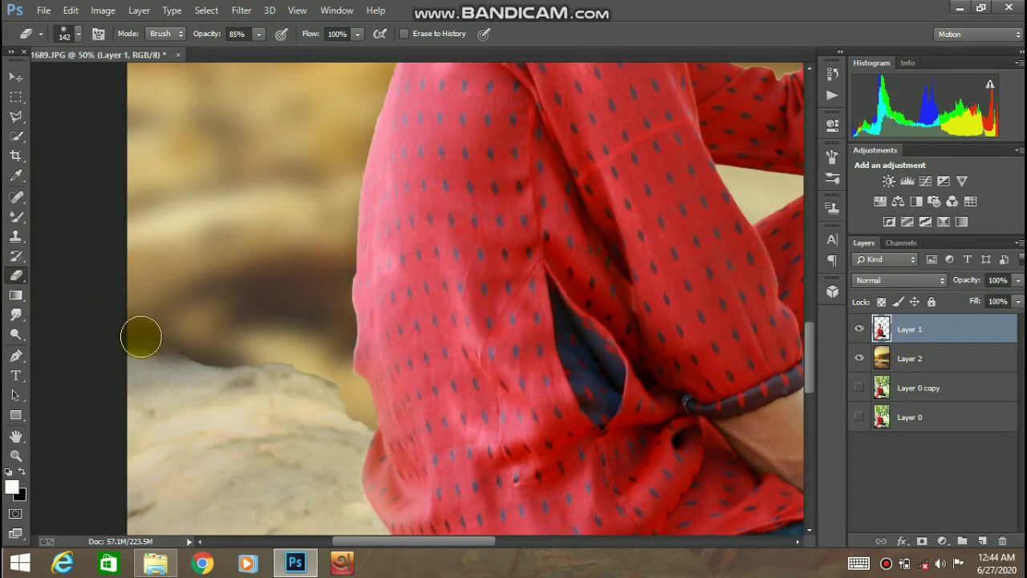
pyautogui.moveTo(184, 341)
pyautogui.mouseDown()
pyautogui.moveTo(300, 359)
pyautogui.moveTo(329, 378)
pyautogui.moveTo(351, 416)
pyautogui.moveTo(287, 330)
pyautogui.moveTo(228, 342)
pyautogui.moveTo(370, 390)
pyautogui.mouseUp()
# Review the whole composite, checking how the log's cut end and the foot blend into the blurred background
pyautogui.hotkey('alt', 'space')
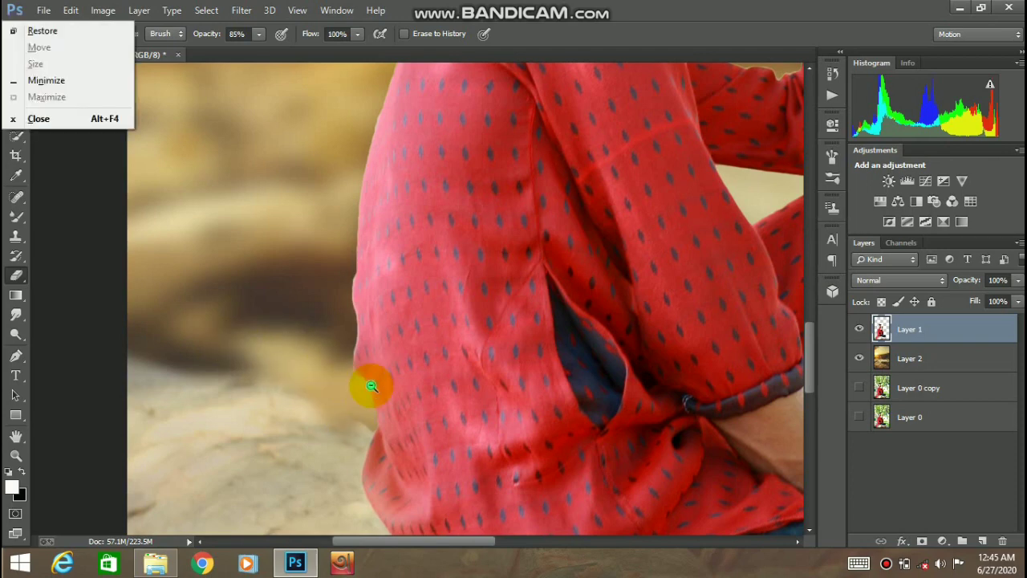
pyautogui.keyDown('alt'); pyautogui.click(371, 389); pyautogui.keyUp('alt')
pyautogui.keyDown('alt'); pyautogui.click(370, 389); pyautogui.keyUp('alt')
pyautogui.keyDown('alt'); pyautogui.click(370, 389); pyautogui.keyUp('alt')
pyautogui.keyDown('alt'); pyautogui.click(370, 389); pyautogui.keyUp('alt')
pyautogui.keyDown('alt'); pyautogui.click(376, 430); pyautogui.keyUp('alt')
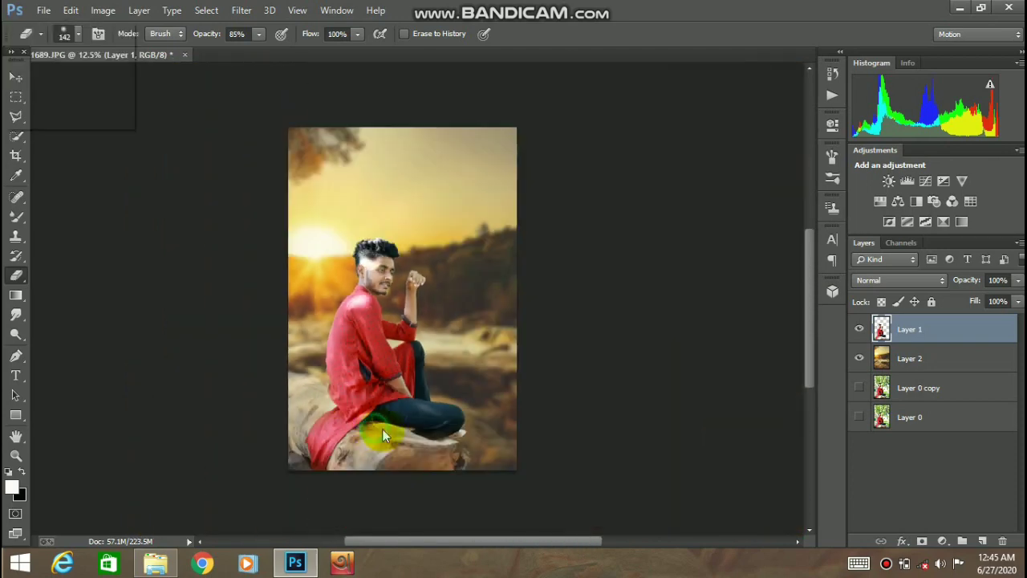
pyautogui.hotkey('alt', 'space')
pyautogui.click(488, 456)
pyautogui.keyDown('ctrl'); pyautogui.click(487, 456); pyautogui.keyUp('ctrl')
pyautogui.keyDown('ctrl'); pyautogui.click(487, 455); pyautogui.keyUp('ctrl')
pyautogui.keyDown('ctrl'); pyautogui.click(485, 455); pyautogui.keyUp('ctrl')
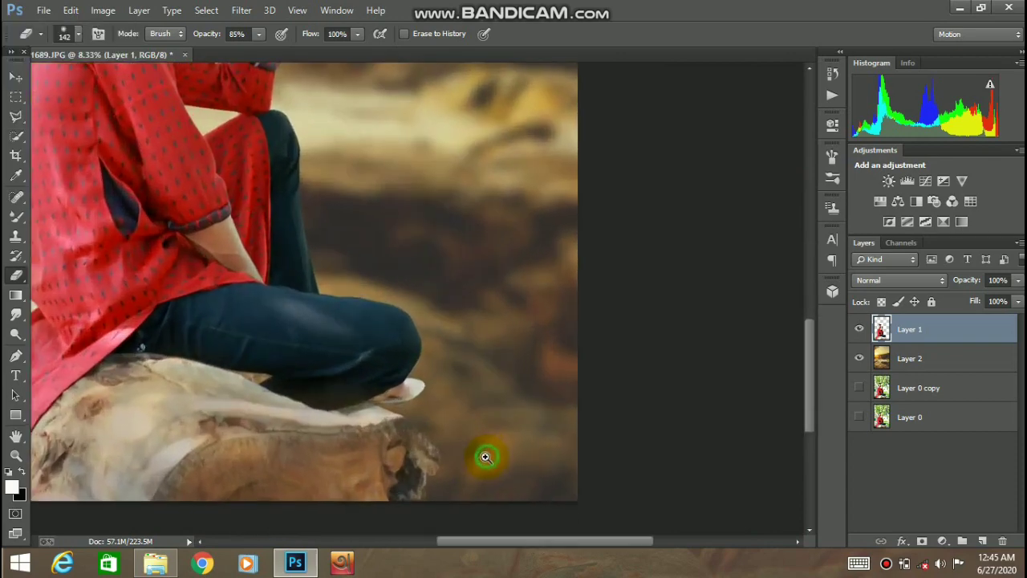
pyautogui.keyDown('ctrl'); pyautogui.click(484, 455); pyautogui.keyUp('ctrl')
pyautogui.moveTo(450, 453); pyautogui.dragTo(457, 375)
pyautogui.keyDown('alt'); pyautogui.click(454, 371); pyautogui.keyUp('alt')
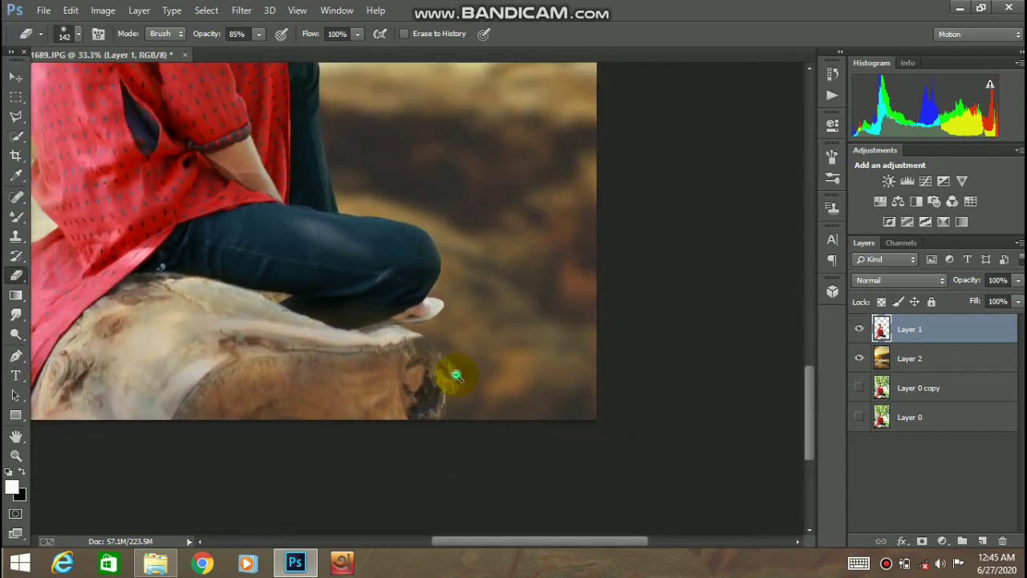
pyautogui.keyDown('alt'); pyautogui.click(452, 369); pyautogui.keyUp('alt')
pyautogui.keyDown('alt'); pyautogui.click(452, 370); pyautogui.keyUp('alt')
pyautogui.keyDown('alt'); pyautogui.click(452, 369); pyautogui.keyUp('alt')
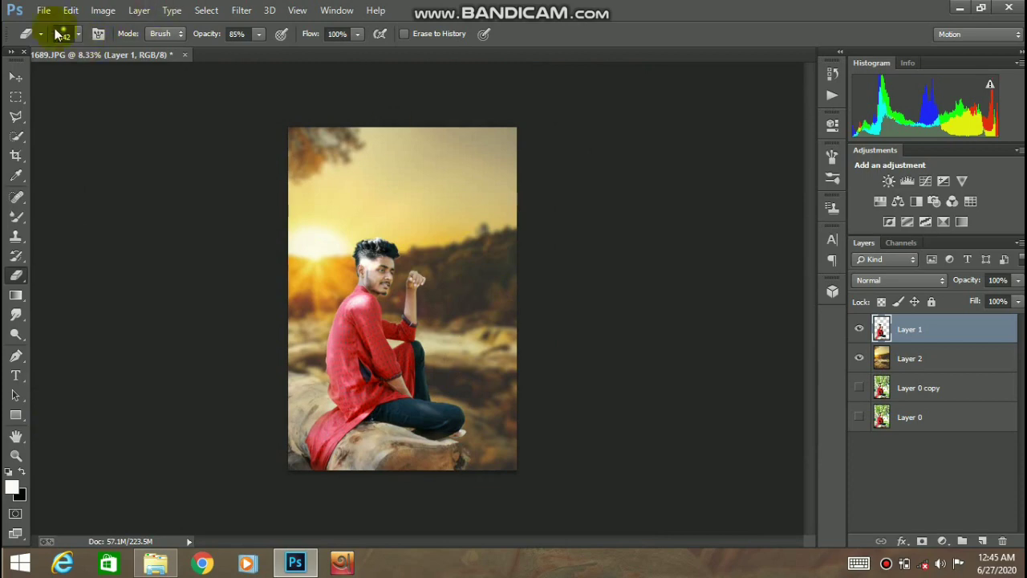
pyautogui.click(44, 11)
pyautogui.click(631, 294)
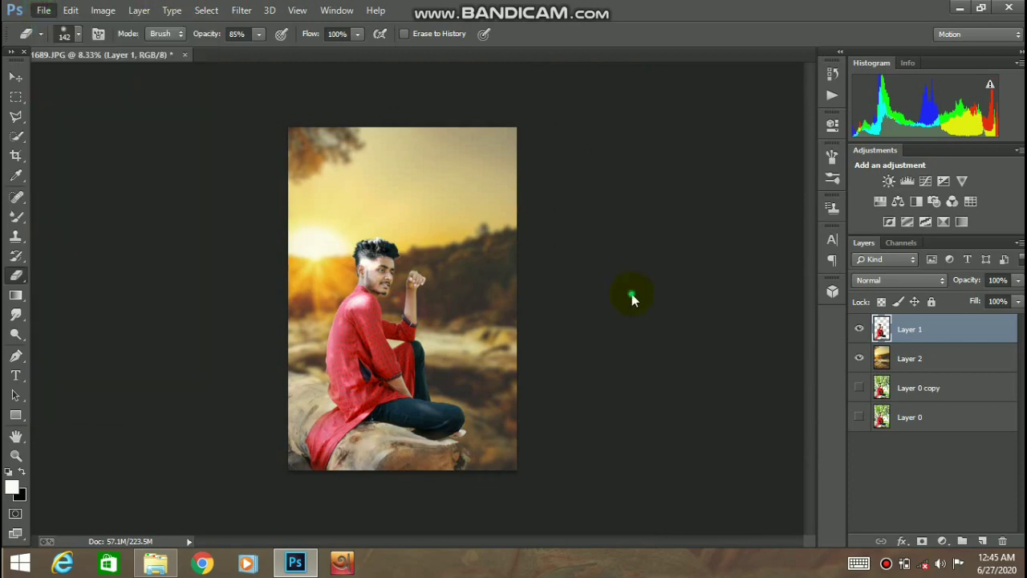
# Smooth the forehead skin on Layer 1 using the Mixer Brush with a soft brush reduced to 87 px
pyautogui.keyDown('ctrl'); pyautogui.click(402, 277); pyautogui.keyUp('ctrl')
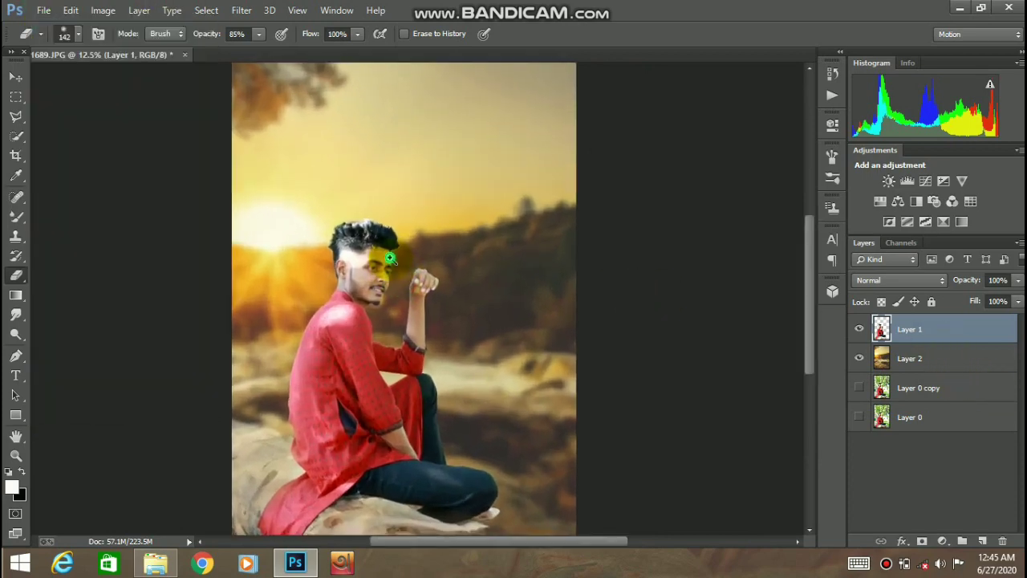
pyautogui.keyDown('ctrl'); pyautogui.click(390, 257); pyautogui.keyUp('ctrl')
pyautogui.keyDown('ctrl'); pyautogui.click(390, 258); pyautogui.keyUp('ctrl')
pyautogui.keyDown('ctrl'); pyautogui.click(389, 258); pyautogui.keyUp('ctrl')
pyautogui.keyDown('ctrl'); pyautogui.click(386, 262); pyautogui.keyUp('ctrl')
pyautogui.keyDown('ctrl'); pyautogui.click(378, 314); pyautogui.keyUp('ctrl')
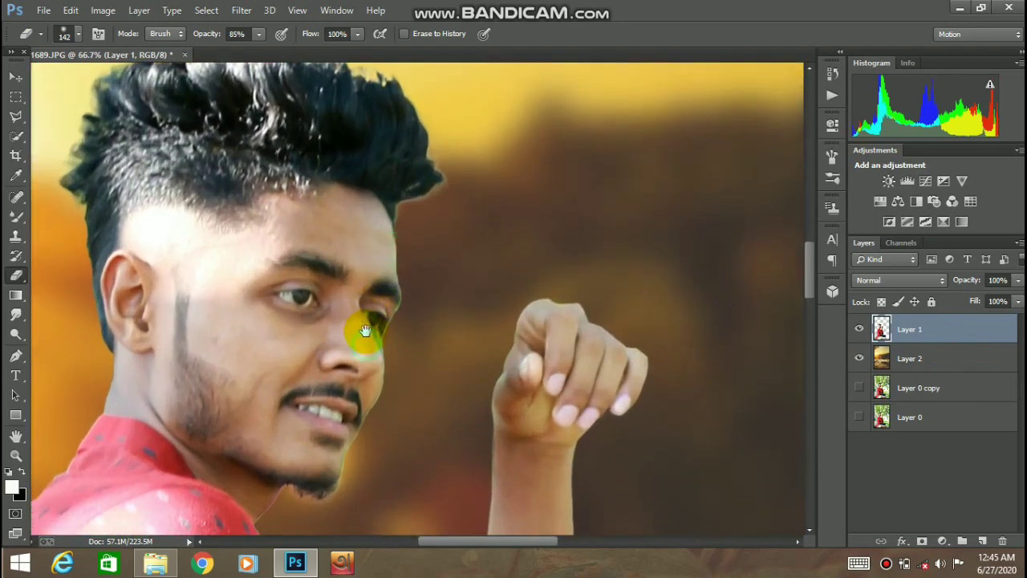
pyautogui.keyDown('ctrl'); pyautogui.click(369, 292); pyautogui.keyUp('ctrl')
pyautogui.rightClick(391, 264)
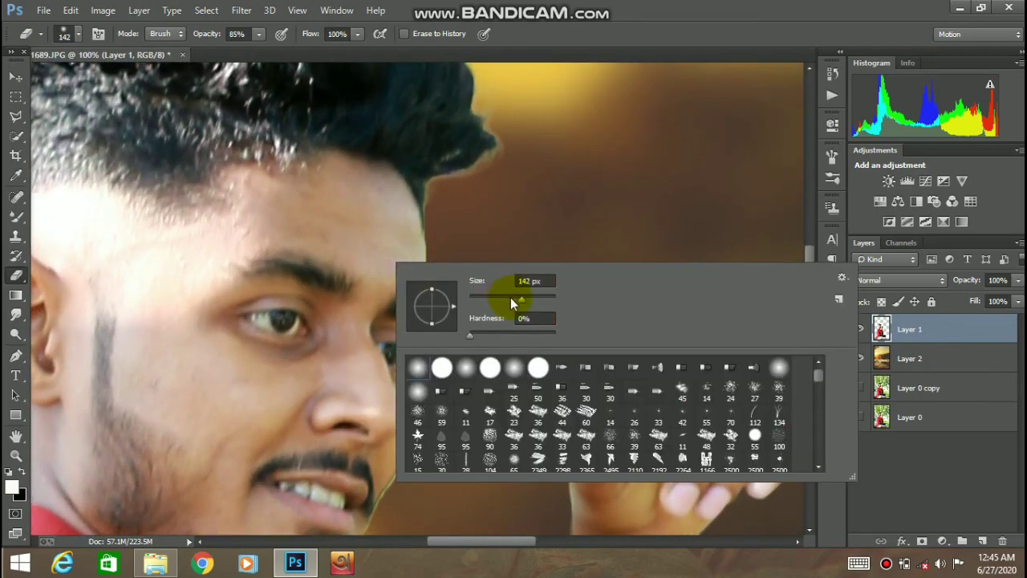
pyautogui.click(511, 297)
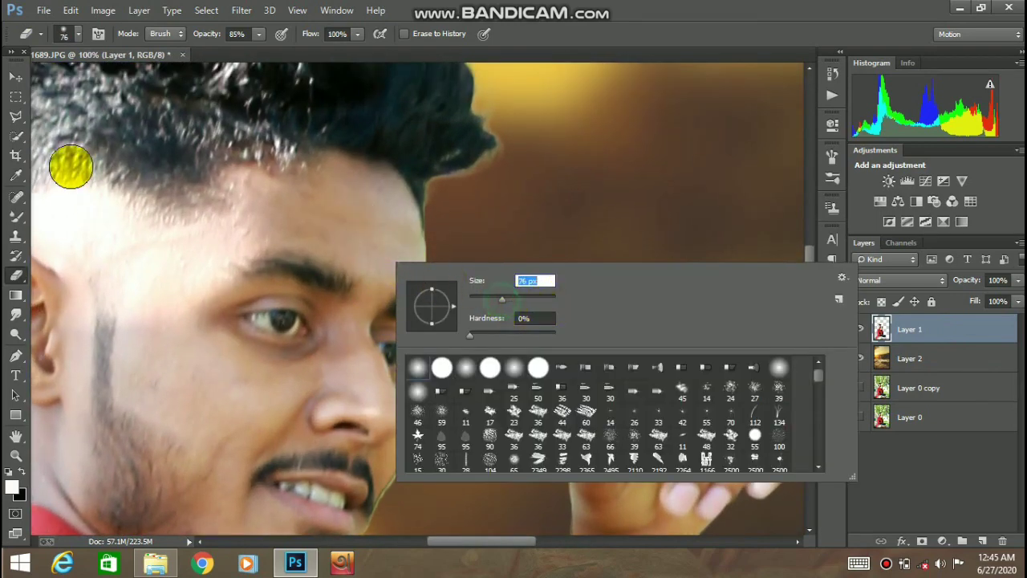
pyautogui.click(14, 217)
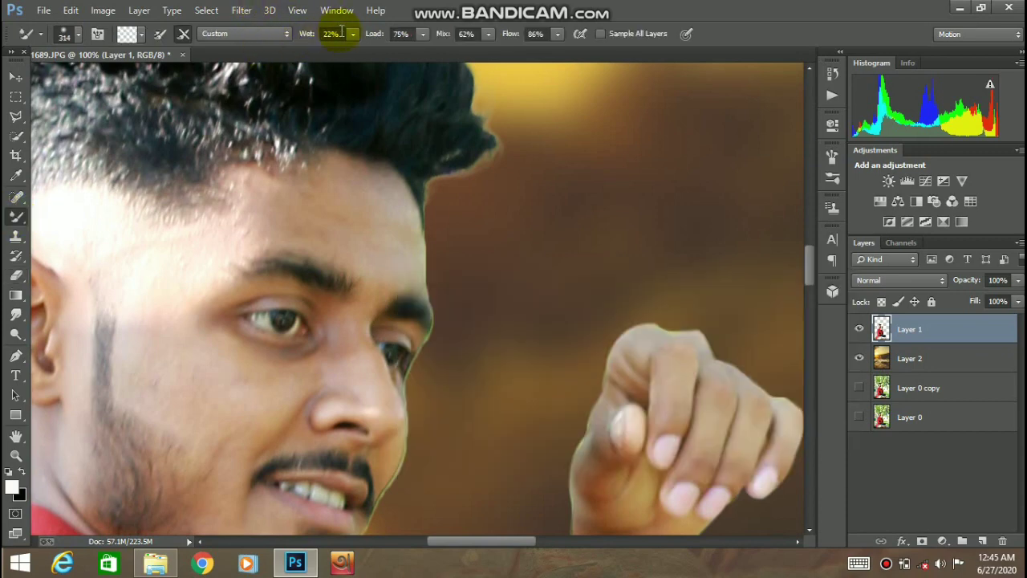
pyautogui.rightClick(341, 235)
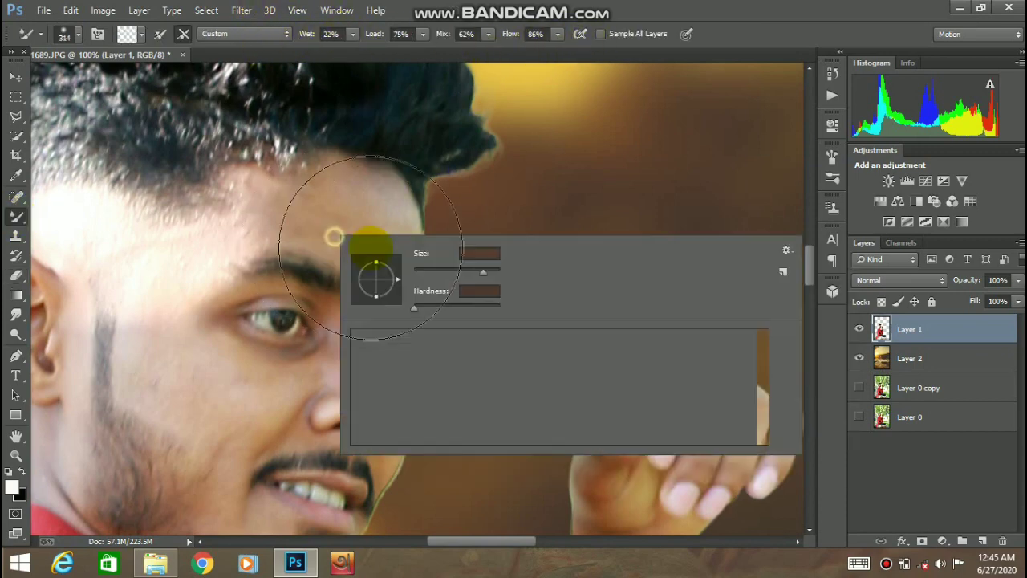
pyautogui.click(350, 199)
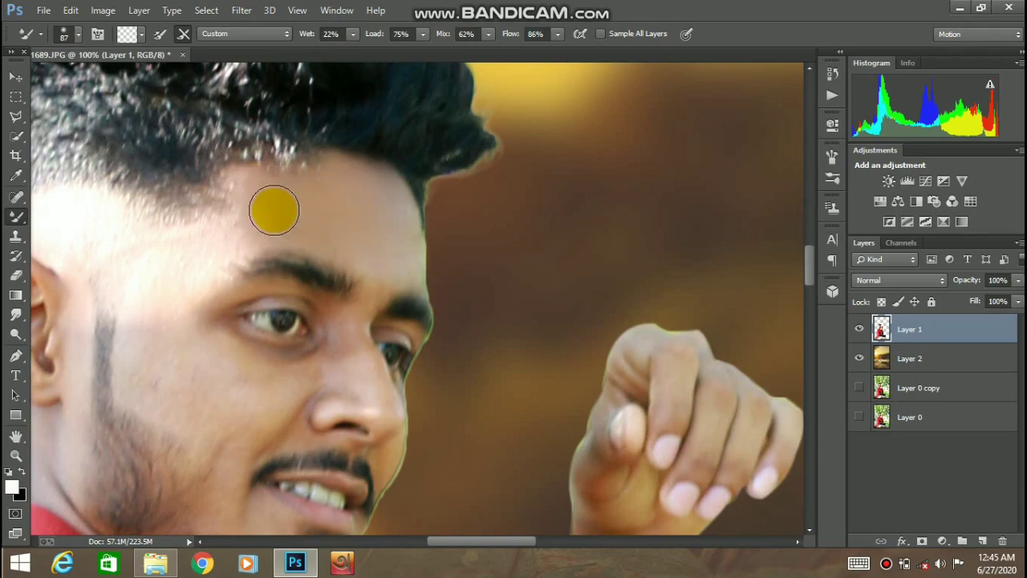
pyautogui.moveTo(248, 212); pyautogui.dragTo(249, 201)
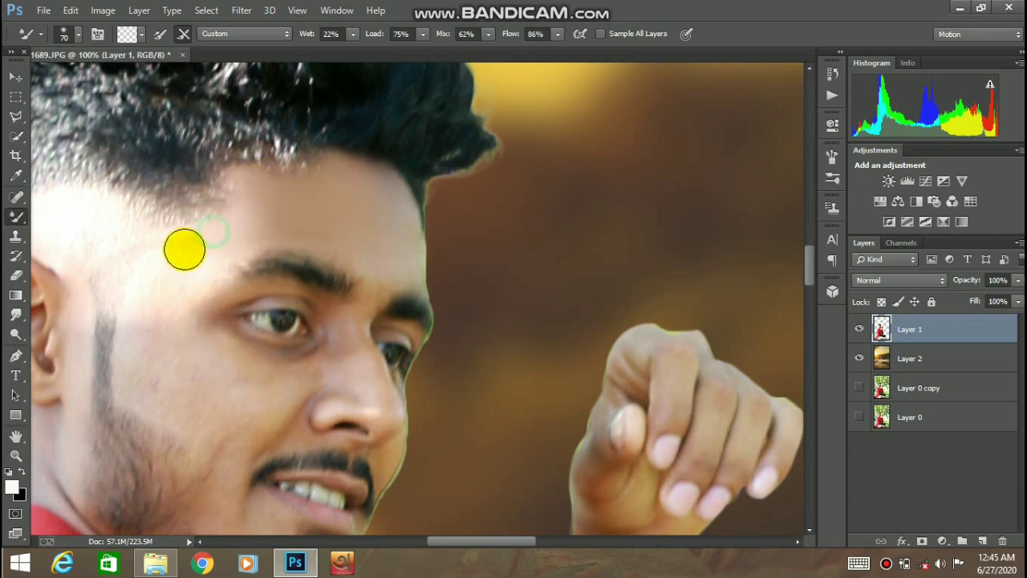
# Blend the skin of the temple and upper cheek beside the sideburn using an 82 px soft Mixer Brush
pyautogui.rightClick(181, 263)
pyautogui.moveTo(285, 295); pyautogui.dragTo(293, 295)
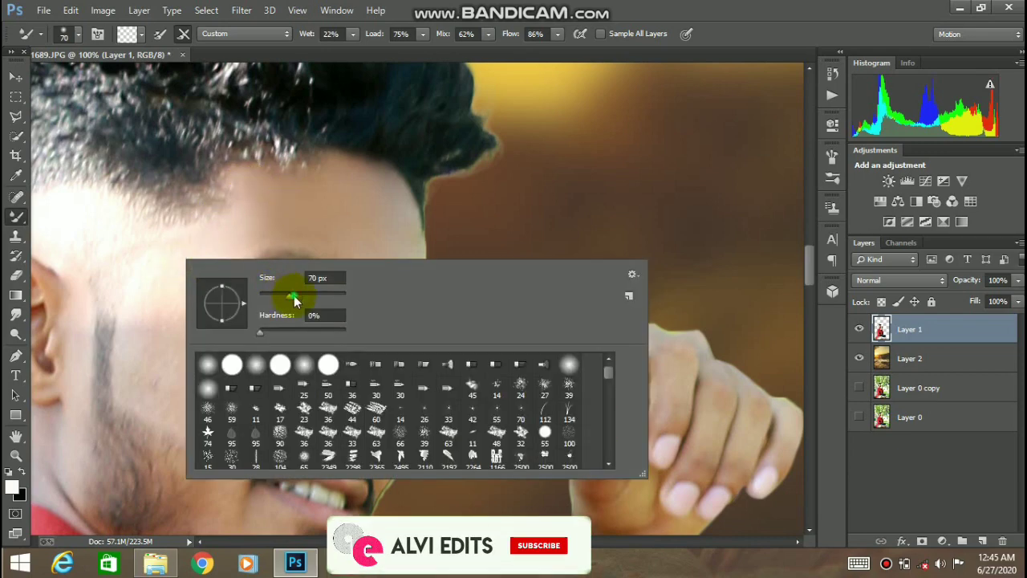
pyautogui.click(163, 268)
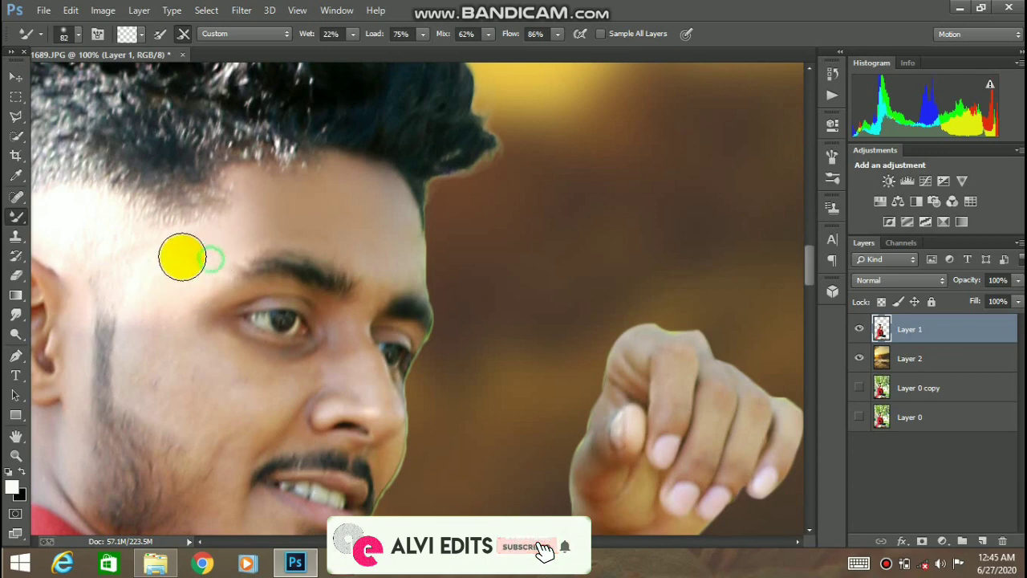
pyautogui.moveTo(153, 302); pyautogui.dragTo(139, 315)
pyautogui.moveTo(171, 271); pyautogui.dragTo(206, 270)
pyautogui.moveTo(174, 309); pyautogui.dragTo(165, 367)
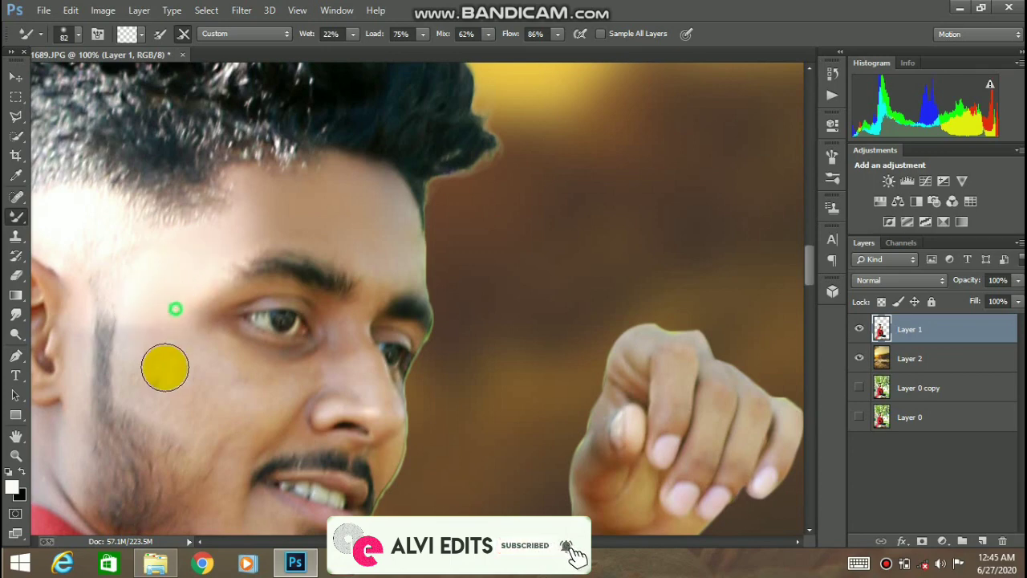
pyautogui.moveTo(139, 314); pyautogui.dragTo(147, 387)
pyautogui.moveTo(182, 351)
pyautogui.mouseDown()
pyautogui.moveTo(239, 344)
pyautogui.moveTo(200, 351)
pyautogui.mouseUp()
pyautogui.moveTo(194, 291)
pyautogui.mouseDown()
pyautogui.moveTo(220, 353)
pyautogui.moveTo(215, 403)
pyautogui.moveTo(156, 397)
pyautogui.moveTo(151, 352)
pyautogui.mouseUp()
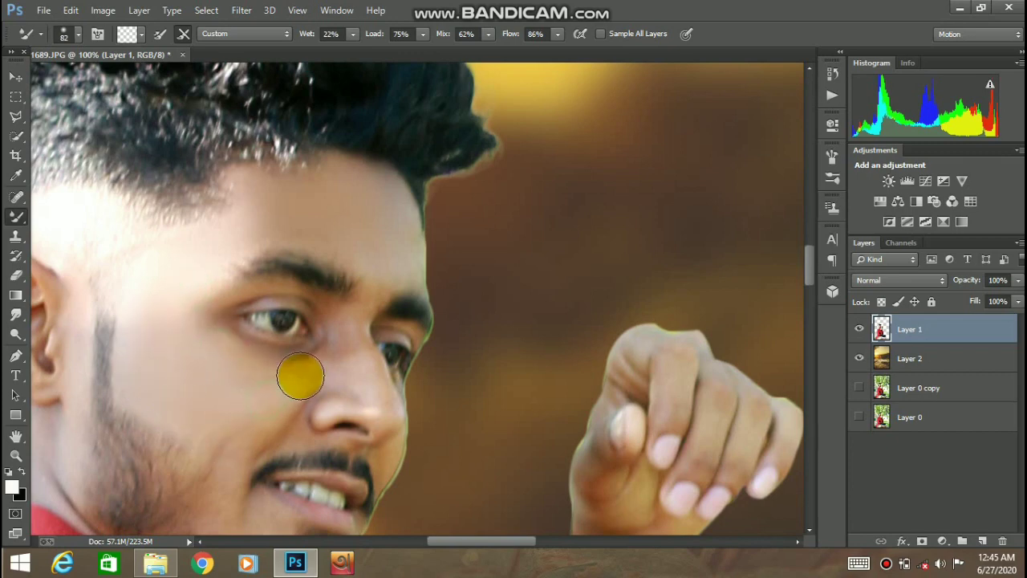
# Smooth the bridge of the nose and the skin under the eye, reducing the Mixer Brush to 50 px
pyautogui.moveTo(324, 368); pyautogui.dragTo(361, 366)
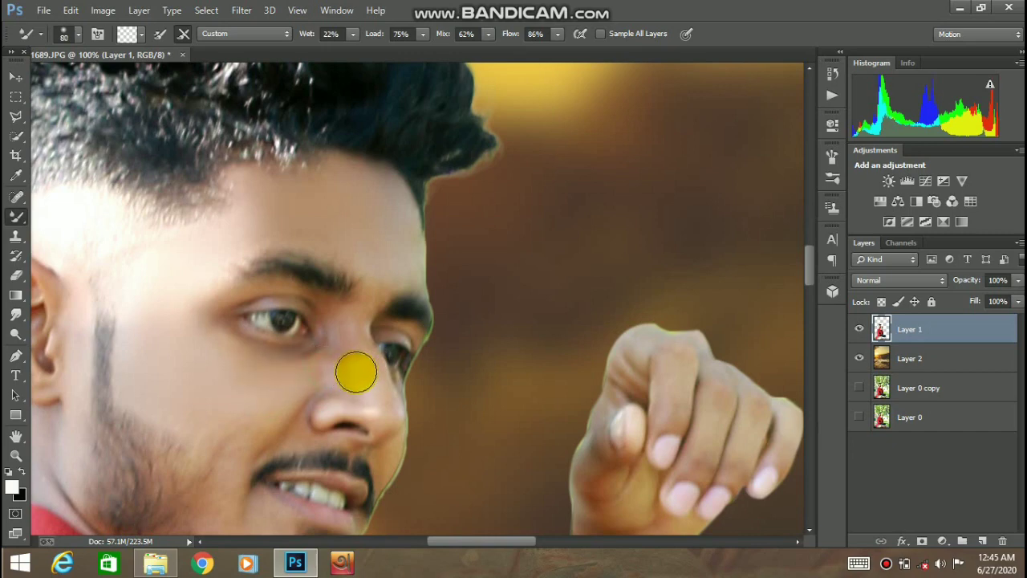
pyautogui.press('[')
pyautogui.press('[')
pyautogui.press('[')
pyautogui.press('[')
pyautogui.moveTo(365, 365)
pyautogui.mouseDown()
pyautogui.moveTo(383, 404)
pyautogui.moveTo(362, 369)
pyautogui.moveTo(320, 356)
pyautogui.mouseUp()
pyautogui.click(289, 352)
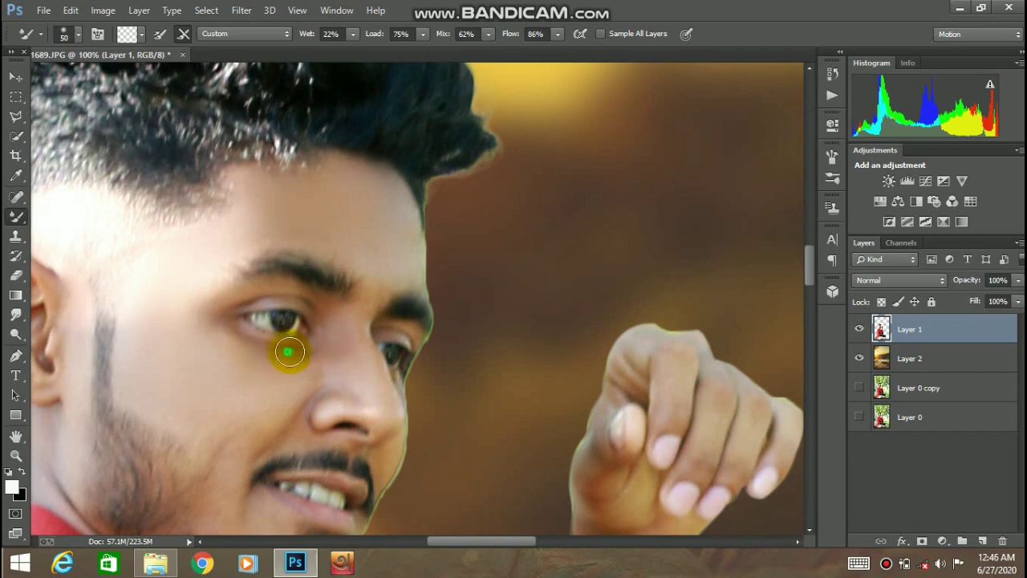
pyautogui.moveTo(300, 349)
pyautogui.mouseDown()
pyautogui.moveTo(254, 350)
pyautogui.moveTo(313, 378)
pyautogui.moveTo(282, 363)
pyautogui.mouseUp()
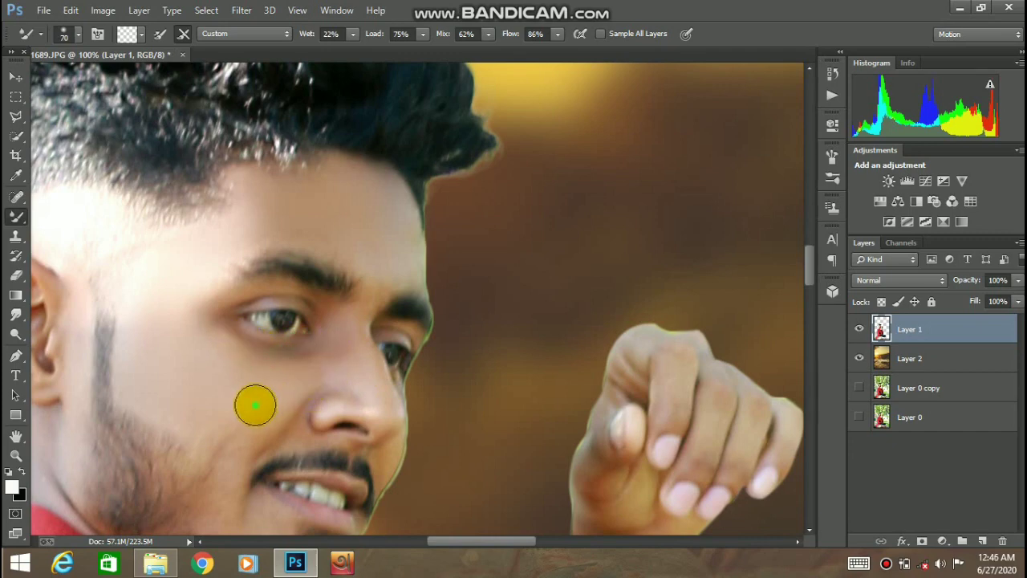
# Blend the cheek between the nose, mouth and beard with the Mixer Brush at 70 px
pyautogui.press(']')
pyautogui.moveTo(273, 419)
pyautogui.mouseDown()
pyautogui.moveTo(227, 458)
pyautogui.moveTo(222, 425)
pyautogui.moveTo(198, 427)
pyautogui.moveTo(225, 433)
pyautogui.mouseUp()
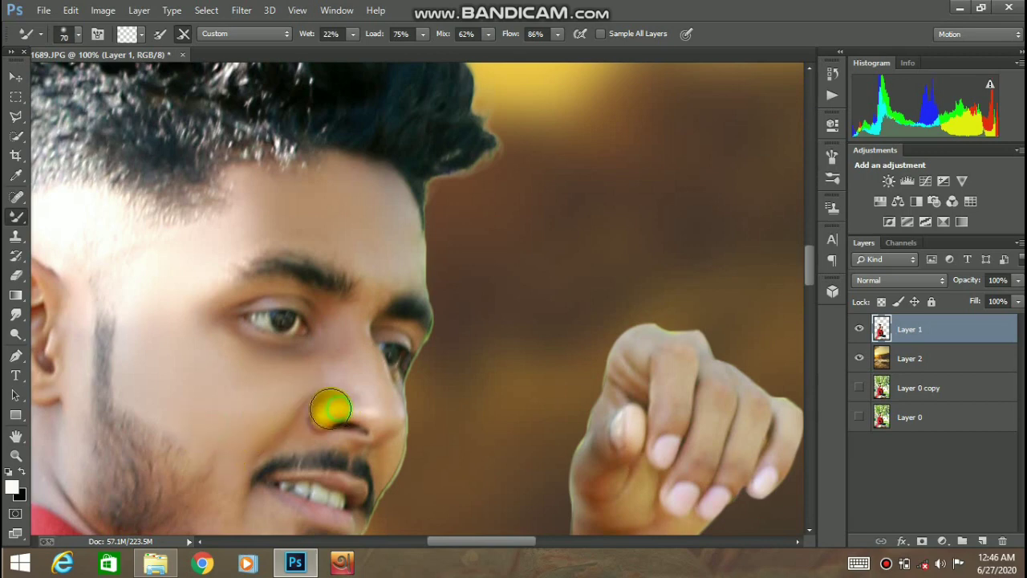
pyautogui.click(326, 344)
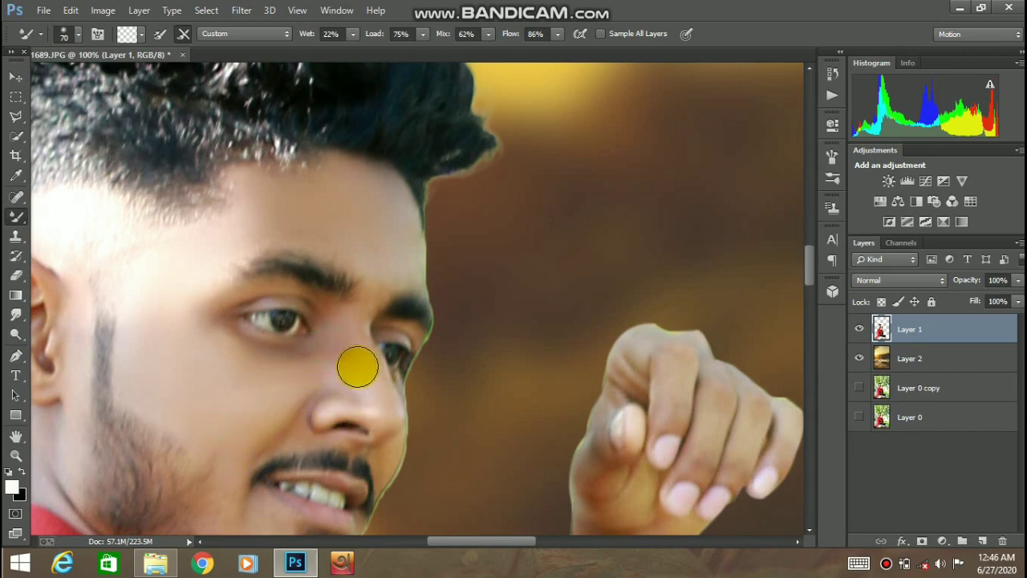
pyautogui.click(291, 422)
# Smooth the lower cheek beside the mouth and the chin below the lower lip with the 70 px Mixer Brush
pyautogui.scroll(-3, 281, 393)
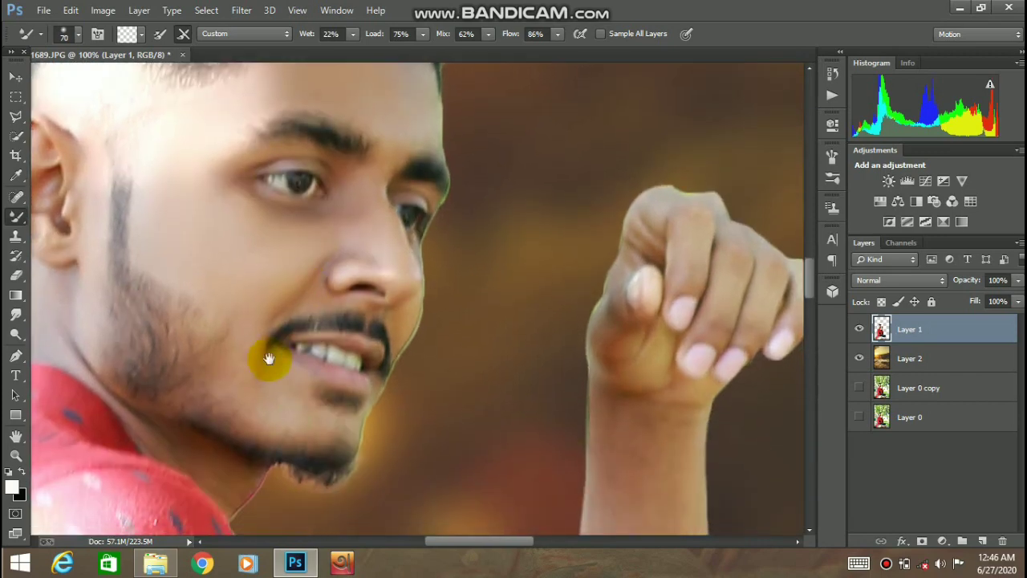
pyautogui.moveTo(245, 369)
pyautogui.mouseDown()
pyautogui.moveTo(246, 384)
pyautogui.moveTo(220, 371)
pyautogui.mouseUp()
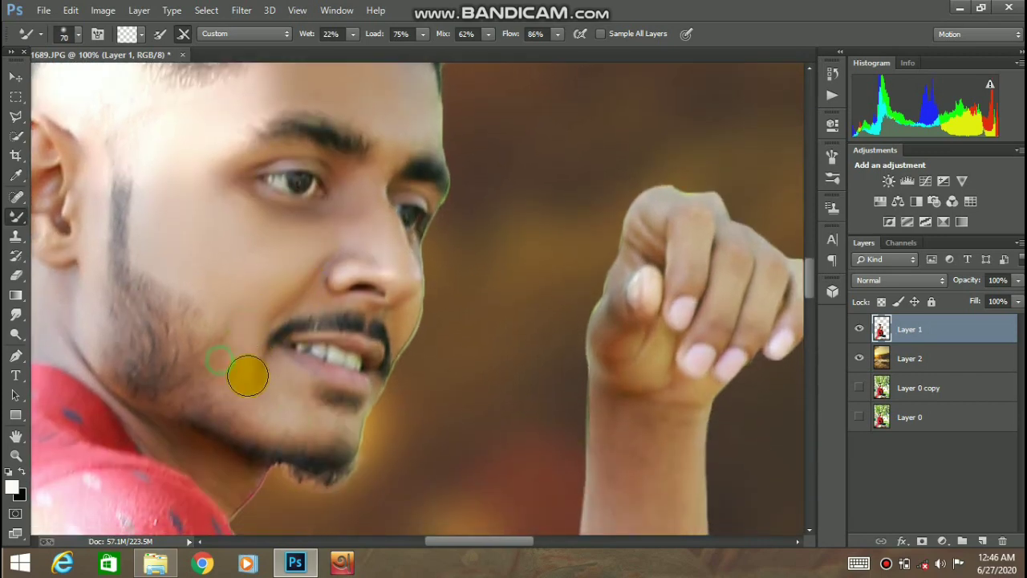
pyautogui.click(277, 382)
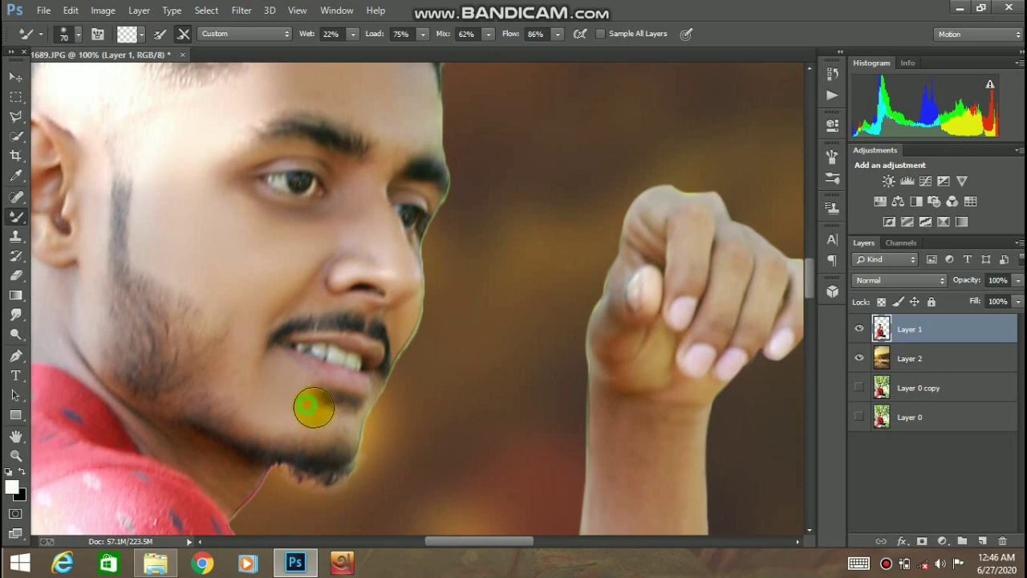
pyautogui.moveTo(362, 394); pyautogui.dragTo(304, 399)
# Blend the small skin area between the nose and the edge of the face with a 45 px Mixer Brush
pyautogui.rightClick(388, 337)
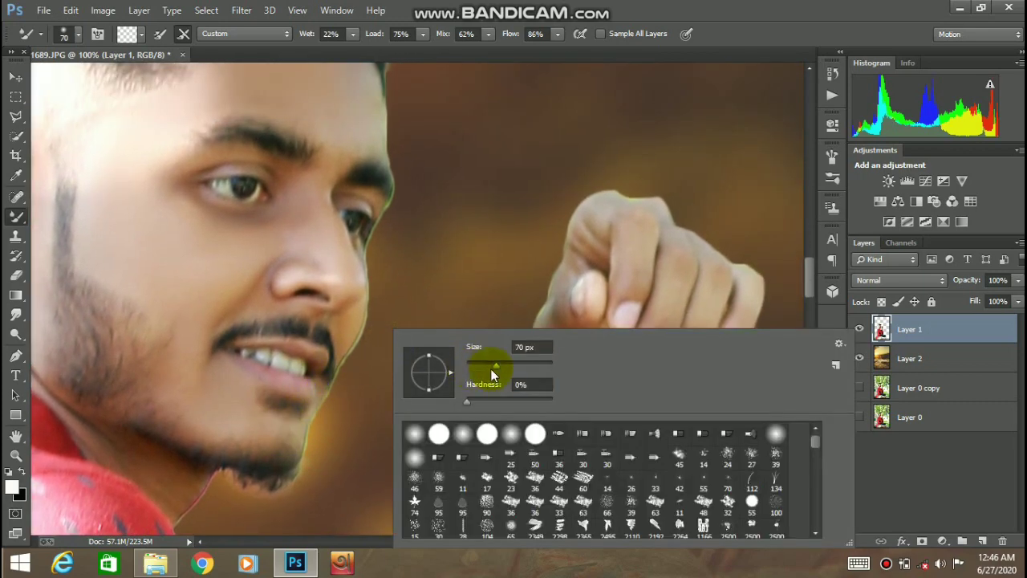
pyautogui.click(485, 365)
pyautogui.click(340, 323)
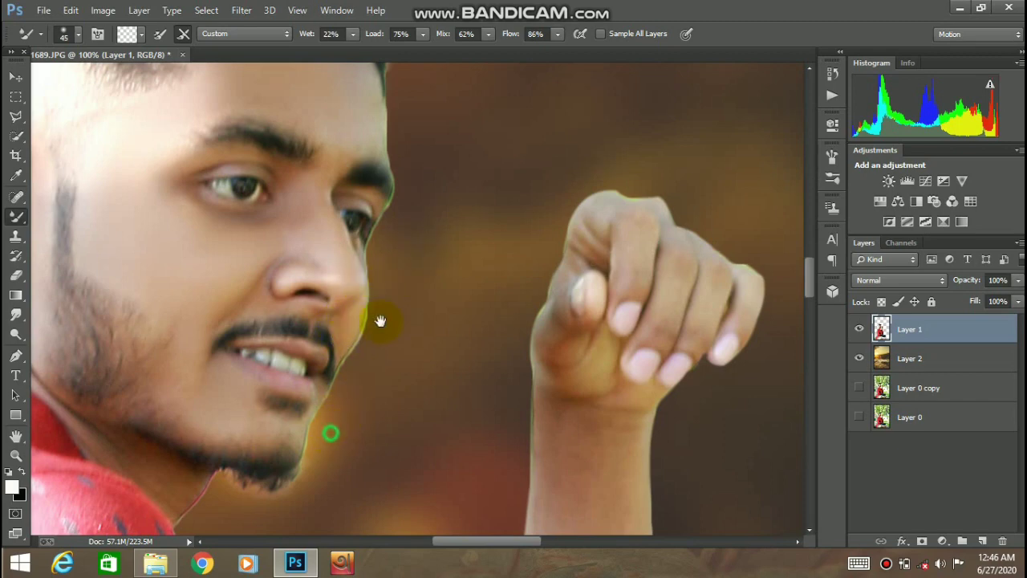
pyautogui.moveTo(381, 321); pyautogui.dragTo(441, 169)
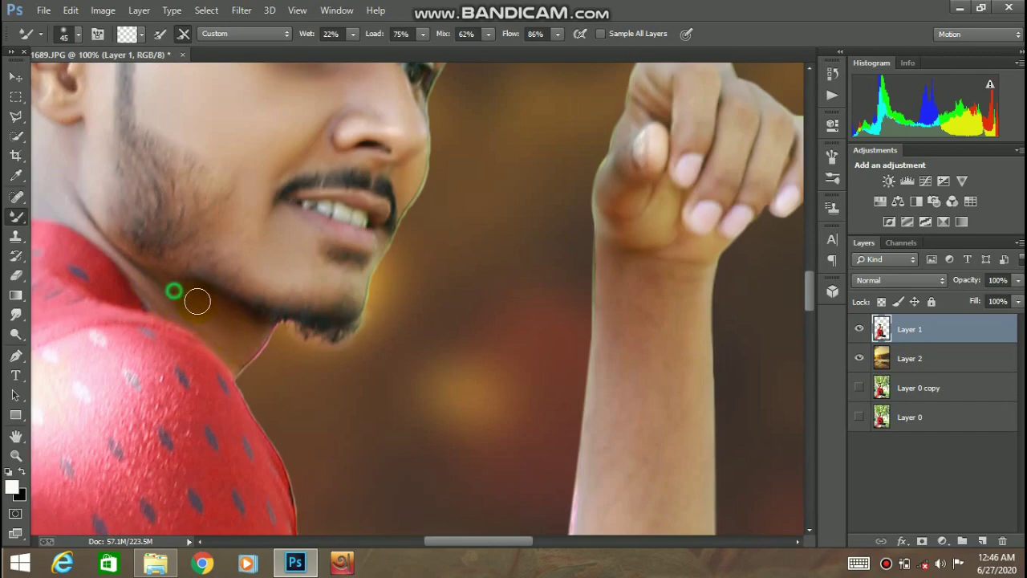
# Smooth the neck skin between the ear, beard and collar with the Mixer Brush at 55 px
pyautogui.moveTo(132, 269); pyautogui.dragTo(169, 361)
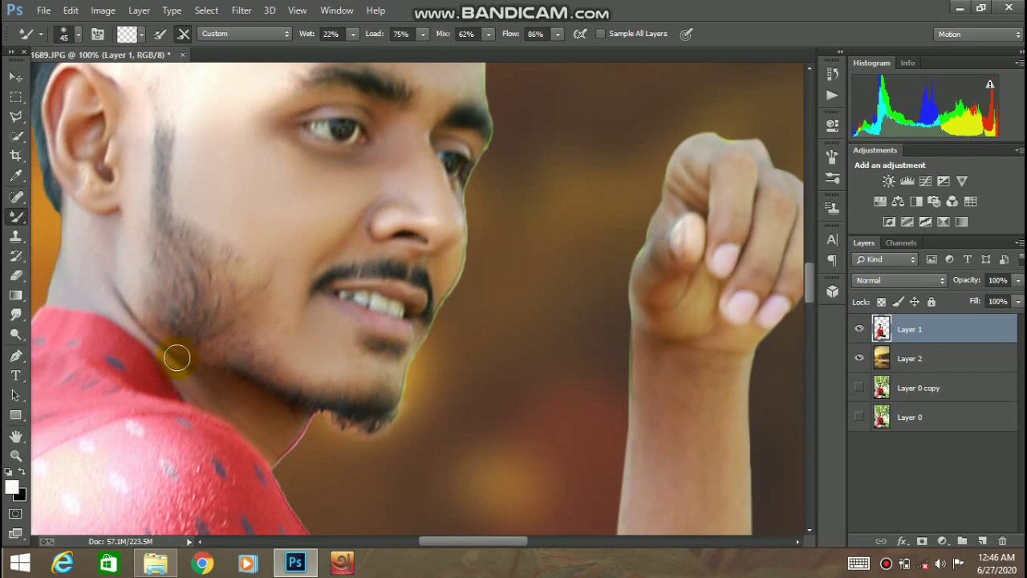
pyautogui.moveTo(130, 300); pyautogui.dragTo(181, 387)
pyautogui.rightClick(191, 324)
pyautogui.click(289, 361)
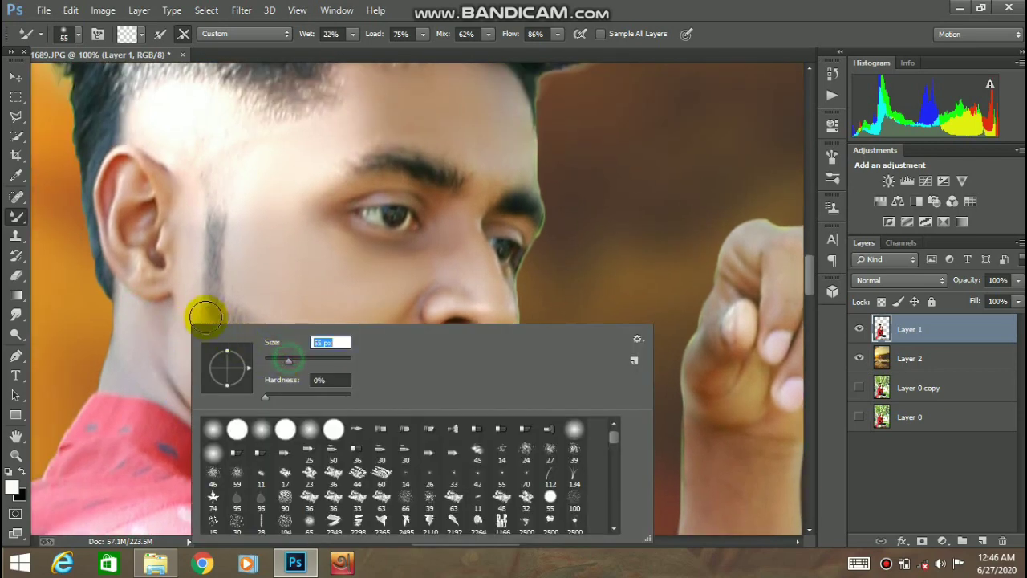
pyautogui.click(178, 331)
pyautogui.moveTo(174, 294)
pyautogui.mouseDown()
pyautogui.moveTo(174, 324)
pyautogui.moveTo(131, 312)
pyautogui.moveTo(131, 362)
pyautogui.moveTo(152, 347)
pyautogui.moveTo(171, 367)
pyautogui.moveTo(188, 319)
pyautogui.moveTo(165, 391)
pyautogui.moveTo(136, 377)
pyautogui.moveTo(136, 344)
pyautogui.moveTo(145, 361)
pyautogui.mouseUp()
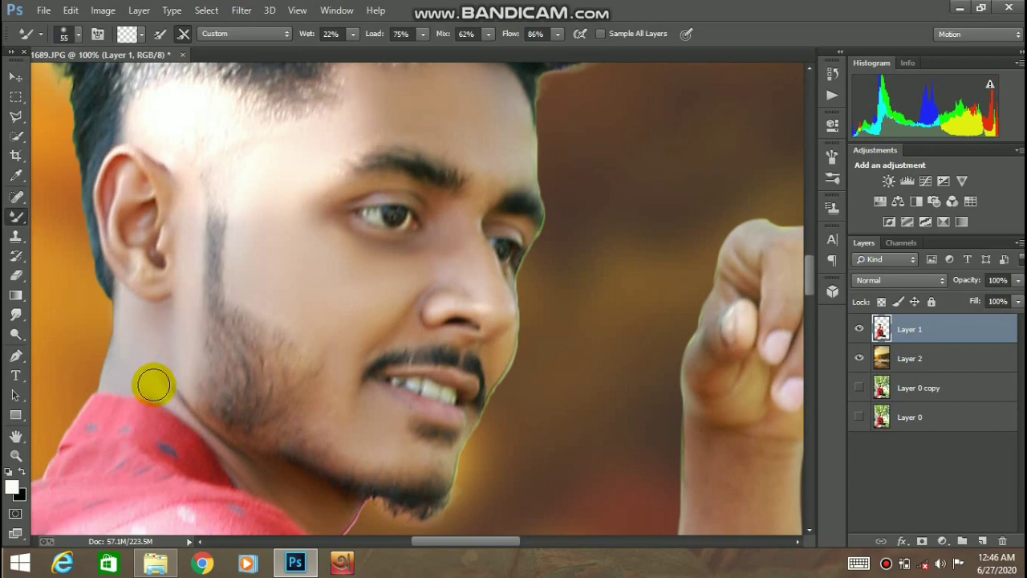
# Smooth the upper part of the raised forearm below the wrist with a soft Mixer Brush at 111 px
pyautogui.moveTo(229, 362); pyautogui.dragTo(202, 248)
pyautogui.moveTo(614, 345)
pyautogui.mouseDown()
pyautogui.moveTo(399, 226)
pyautogui.moveTo(405, 179)
pyautogui.mouseUp()
pyautogui.rightClick(552, 199)
pyautogui.click(681, 234)
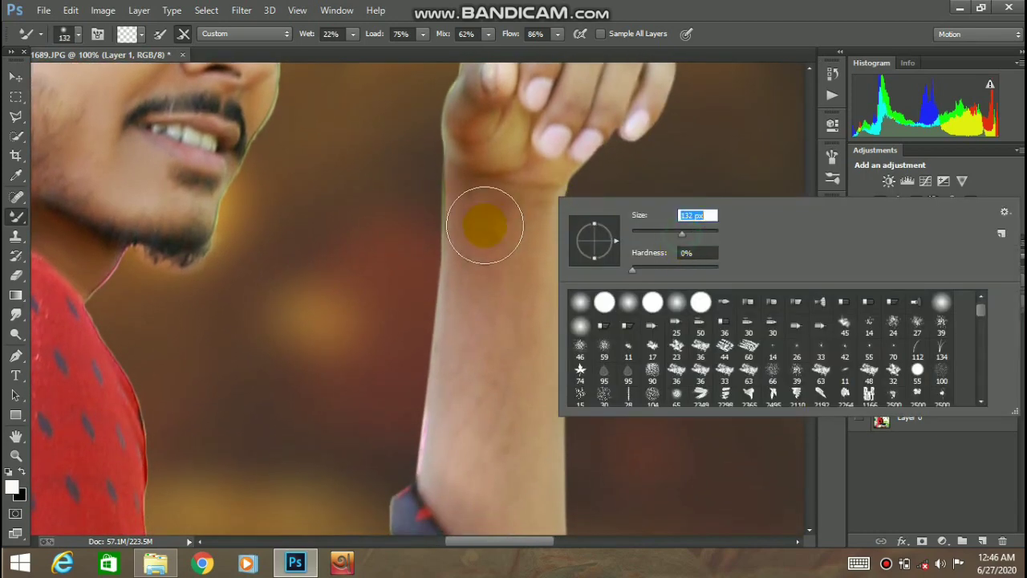
pyautogui.click(509, 217)
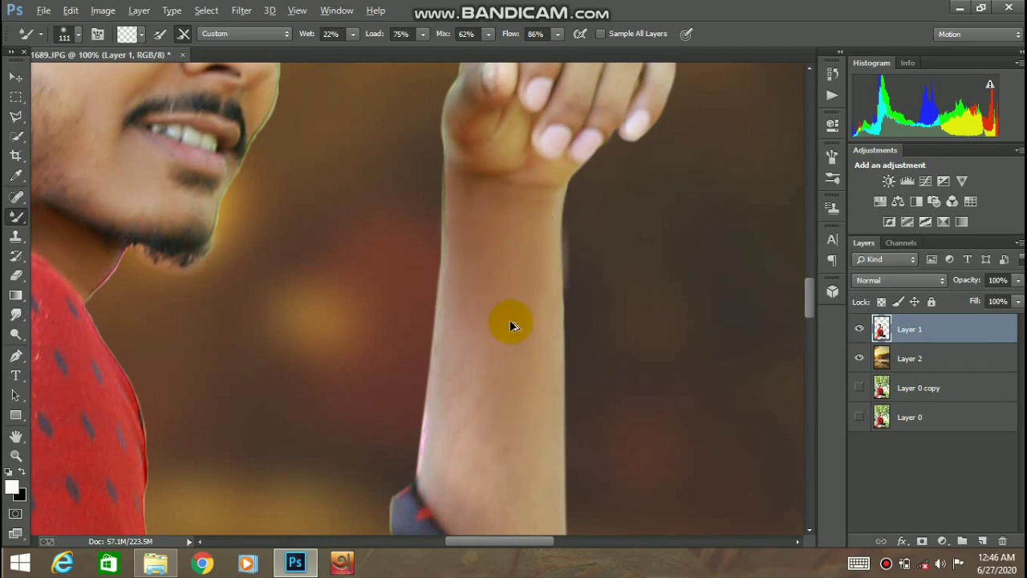
pyautogui.moveTo(519, 264)
pyautogui.mouseDown()
pyautogui.moveTo(504, 378)
pyautogui.moveTo(485, 422)
pyautogui.moveTo(511, 389)
pyautogui.moveTo(506, 273)
pyautogui.moveTo(508, 316)
pyautogui.moveTo(499, 282)
pyautogui.moveTo(468, 280)
pyautogui.moveTo(474, 230)
pyautogui.moveTo(463, 337)
pyautogui.moveTo(508, 349)
pyautogui.moveTo(508, 328)
pyautogui.moveTo(500, 371)
pyautogui.moveTo(479, 355)
pyautogui.moveTo(511, 295)
pyautogui.mouseUp()
# Blend the lower part of the raised forearm down to the sleeve cuff with a 69 px Mixer Brush
pyautogui.press('space')
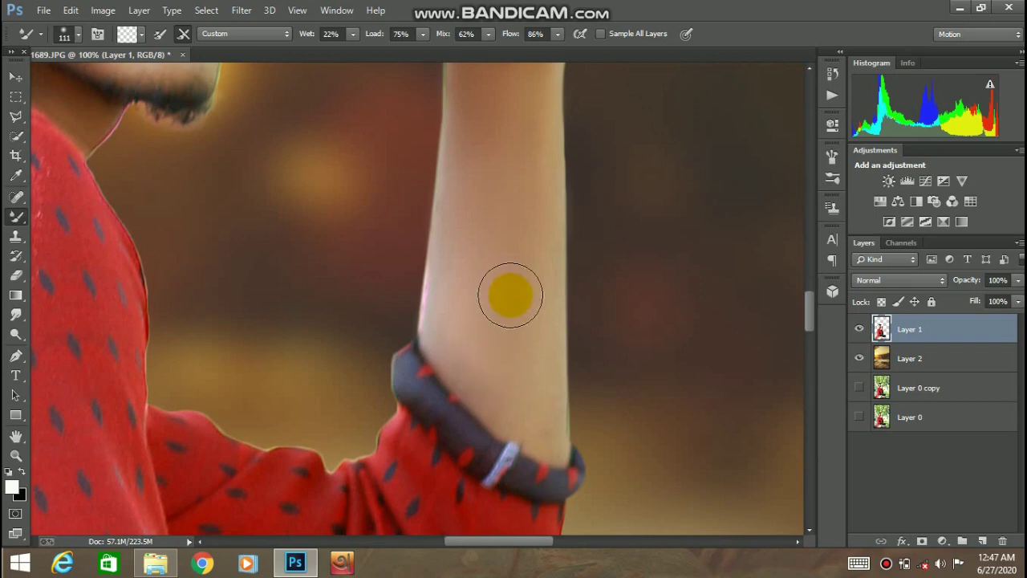
pyautogui.rightClick(516, 313)
pyautogui.click(623, 347)
pyautogui.click(471, 241)
pyautogui.moveTo(516, 240)
pyautogui.mouseDown()
pyautogui.moveTo(519, 388)
pyautogui.moveTo(542, 406)
pyautogui.moveTo(550, 445)
pyautogui.moveTo(475, 390)
pyautogui.moveTo(497, 408)
pyautogui.moveTo(447, 337)
pyautogui.mouseUp()
# Smooth the skin of the lowered forearm from the sleeve cuff to the wrist with the Mixer Brush at 90 px
pyautogui.keyDown('alt'); pyautogui.click(511, 216); pyautogui.keyUp('alt')
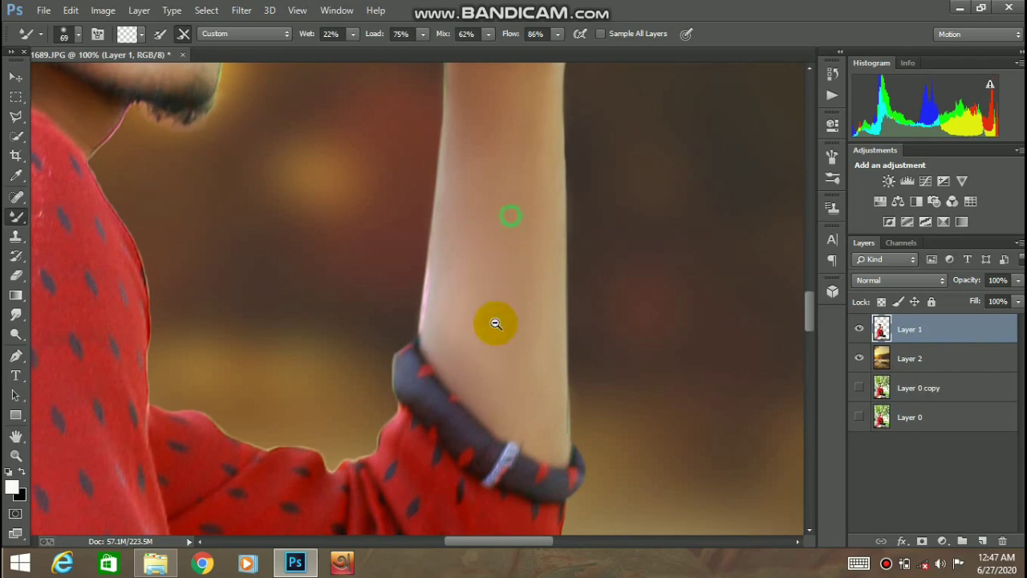
pyautogui.scroll(-10, 482, 385)
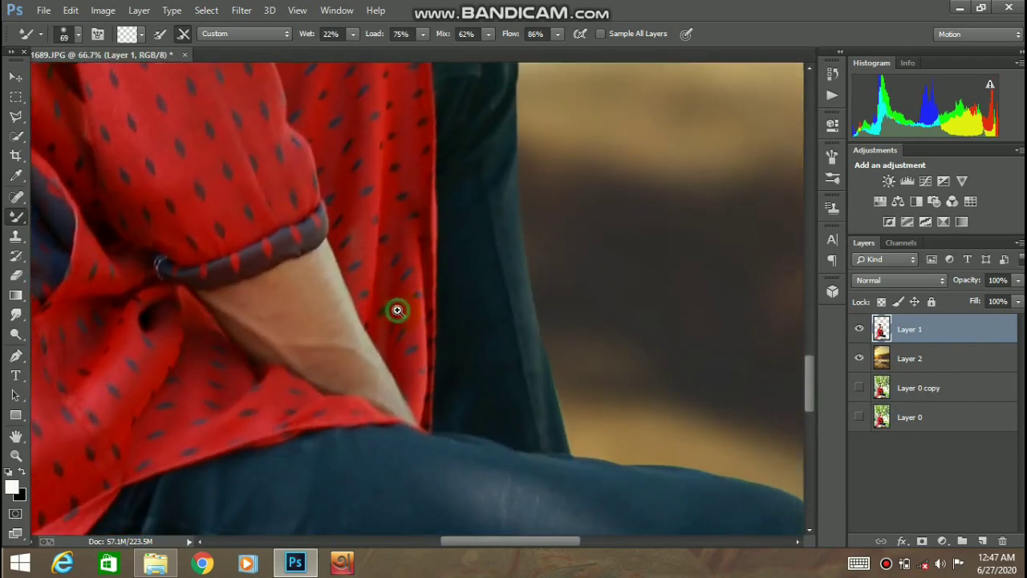
pyautogui.keyDown('ctrl'); pyautogui.click(397, 309); pyautogui.keyUp('ctrl')
pyautogui.press(']')
pyautogui.press(']')
pyautogui.press(']')
pyautogui.moveTo(272, 272)
pyautogui.mouseDown()
pyautogui.moveTo(297, 325)
pyautogui.moveTo(285, 254)
pyautogui.moveTo(244, 272)
pyautogui.mouseUp()
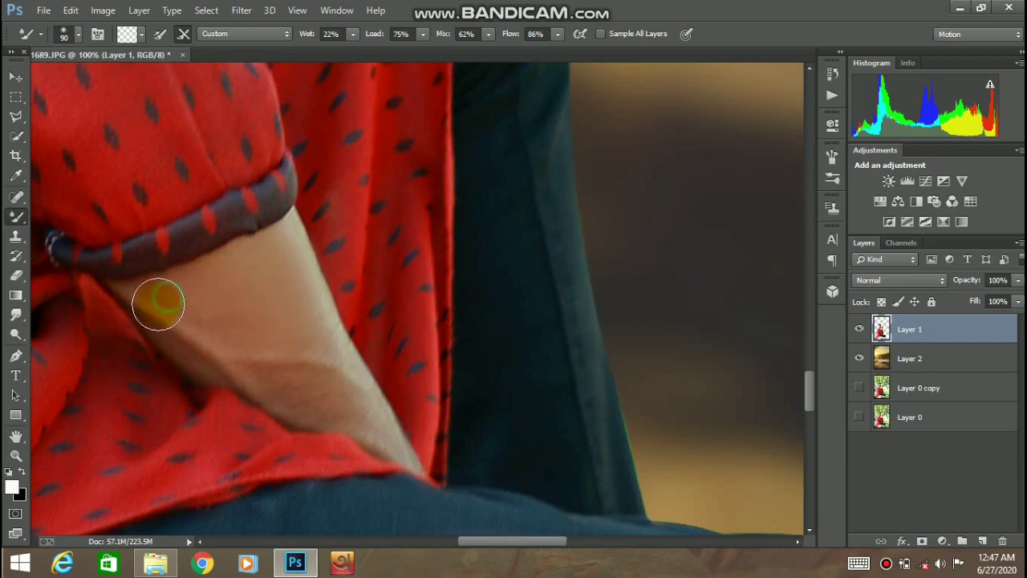
pyautogui.moveTo(189, 337); pyautogui.dragTo(271, 381)
pyautogui.moveTo(305, 348)
pyautogui.mouseDown()
pyautogui.moveTo(327, 360)
pyautogui.moveTo(356, 414)
pyautogui.moveTo(341, 377)
pyautogui.mouseUp()
pyautogui.moveTo(268, 355)
pyautogui.mouseDown()
pyautogui.moveTo(297, 367)
pyautogui.moveTo(238, 337)
pyautogui.moveTo(275, 307)
pyautogui.moveTo(193, 291)
pyautogui.moveTo(247, 272)
pyautogui.moveTo(301, 307)
pyautogui.mouseUp()
pyautogui.moveTo(352, 412); pyautogui.dragTo(379, 441)
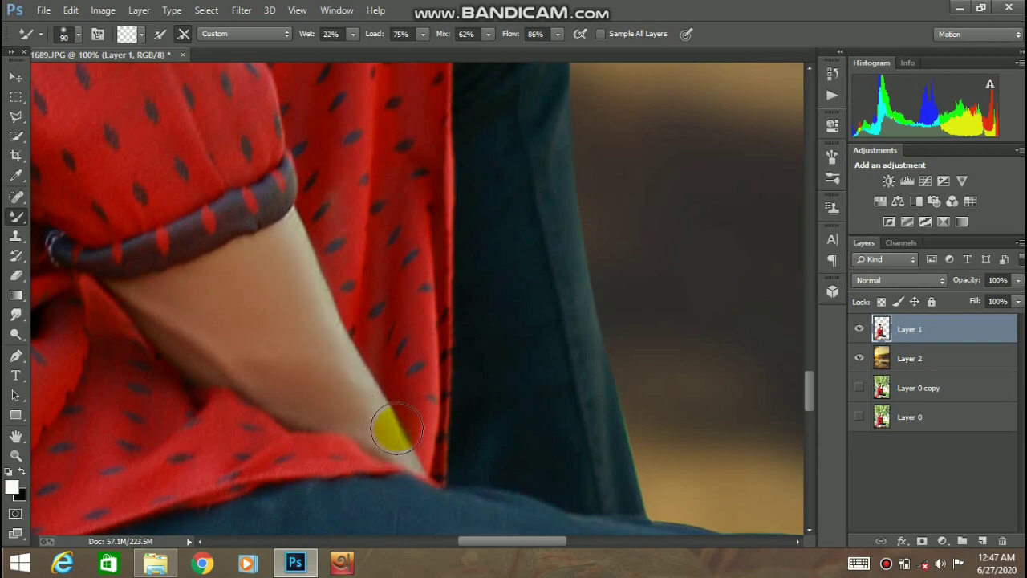
# Review the retouched arms against the whole figure and examine the skin of the face, ear and neck up close
pyautogui.keyDown('alt'); pyautogui.click(340, 374); pyautogui.keyUp('alt')
pyautogui.keyDown('alt'); pyautogui.click(340, 370); pyautogui.keyUp('alt')
pyautogui.keyDown('alt'); pyautogui.click(340, 369); pyautogui.keyUp('alt')
pyautogui.moveTo(213, 353); pyautogui.dragTo(381, 508)
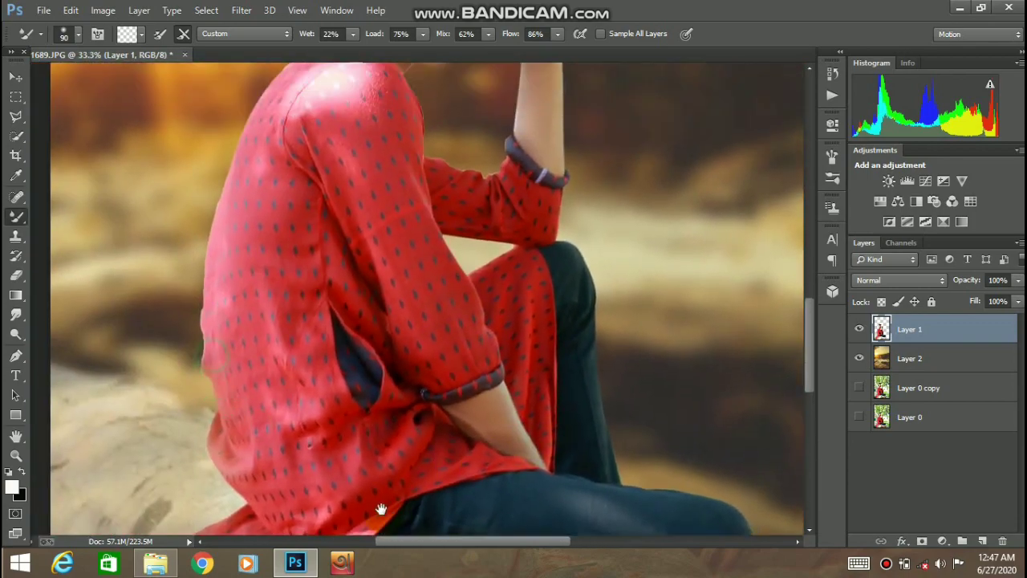
pyautogui.moveTo(329, 228); pyautogui.dragTo(288, 325)
pyautogui.keyDown('ctrl'); pyautogui.click(319, 268); pyautogui.keyUp('ctrl')
pyautogui.keyDown('ctrl'); pyautogui.click(318, 268); pyautogui.keyUp('ctrl')
pyautogui.keyDown('ctrl'); pyautogui.click(319, 269); pyautogui.keyUp('ctrl')
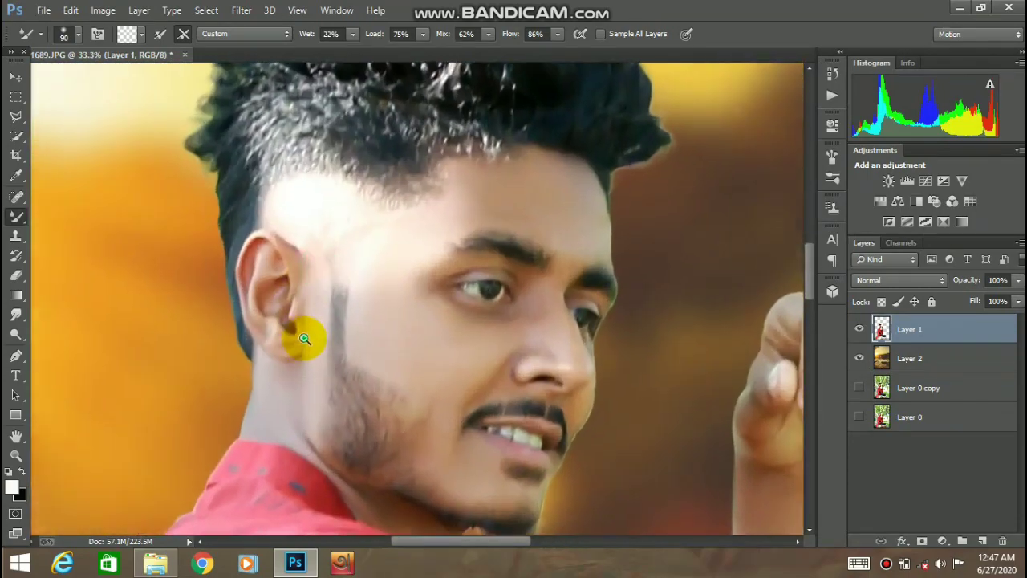
# Smooth the ear and the skin in front of it with a soft 47 px Mixer Brush
pyautogui.keyDown('ctrl'); pyautogui.click(304, 339); pyautogui.keyUp('ctrl')
pyautogui.rightClick(306, 340)
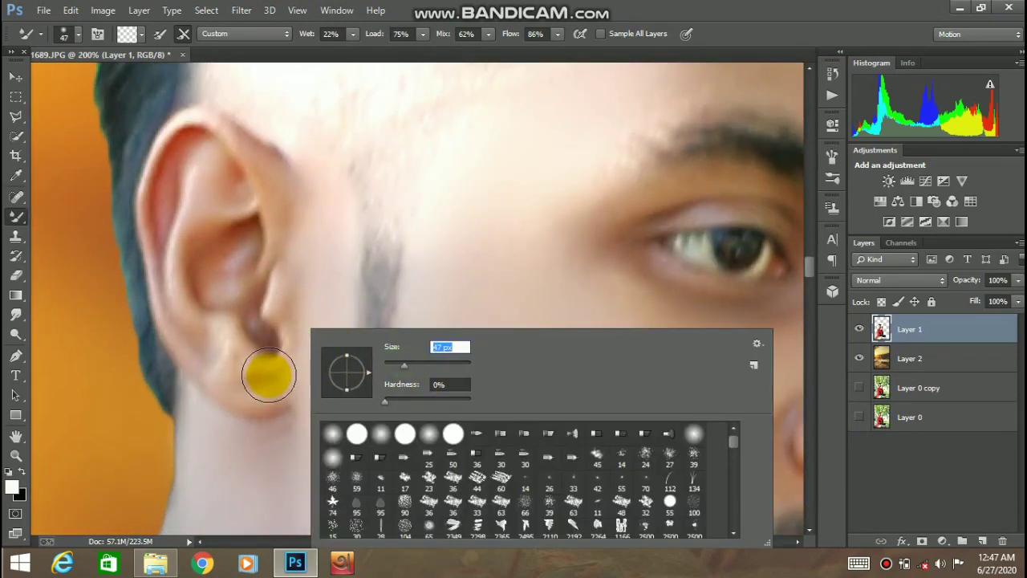
pyautogui.click(263, 376)
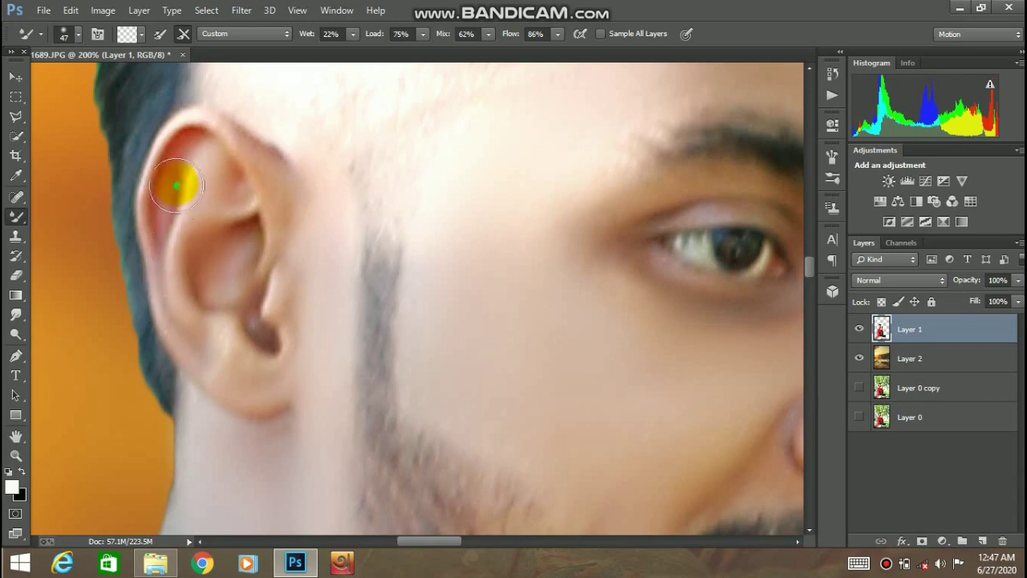
pyautogui.moveTo(245, 169); pyautogui.dragTo(262, 185)
pyautogui.moveTo(322, 171); pyautogui.dragTo(308, 382)
# Blend the skin of the forehead, between the eyebrows and under the near eye with the 47 px Mixer Brush
pyautogui.scroll(-2, 648, 328)
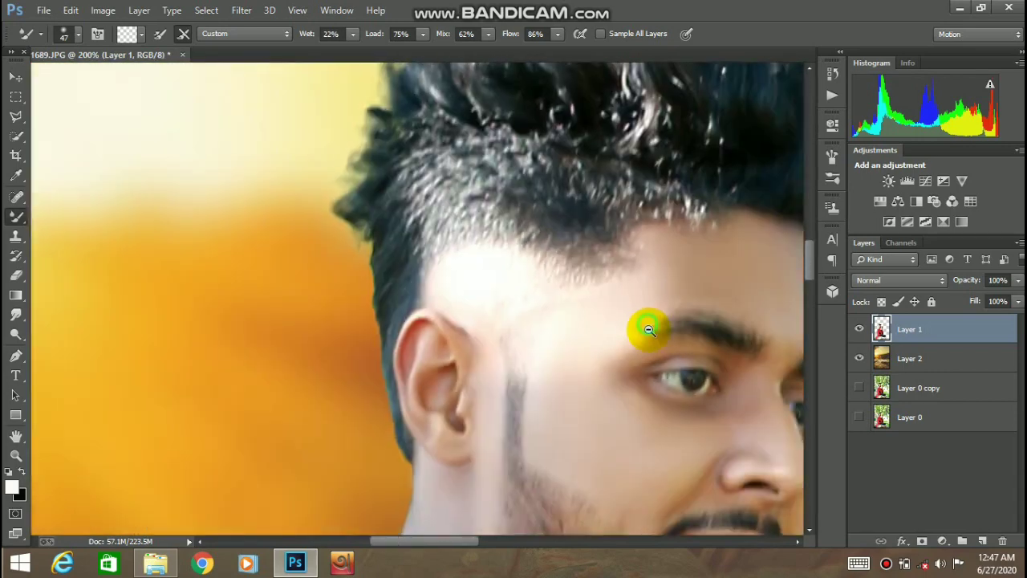
pyautogui.moveTo(649, 330); pyautogui.dragTo(524, 327)
pyautogui.scroll(2, 584, 294)
pyautogui.moveTo(631, 275); pyautogui.dragTo(589, 309)
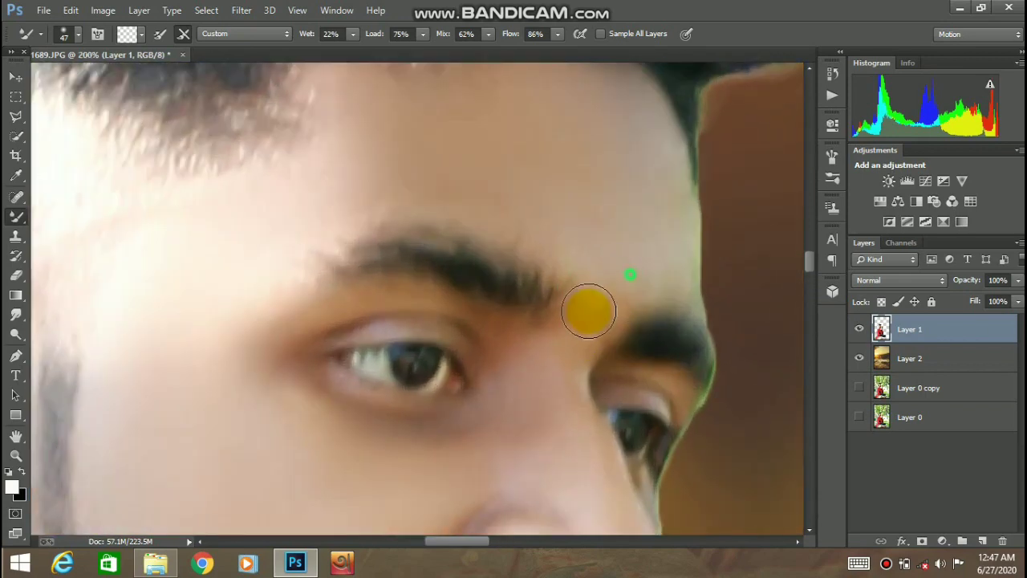
pyautogui.moveTo(522, 241); pyautogui.dragTo(569, 273)
pyautogui.moveTo(488, 221); pyautogui.dragTo(448, 202)
pyautogui.moveTo(564, 255); pyautogui.dragTo(581, 281)
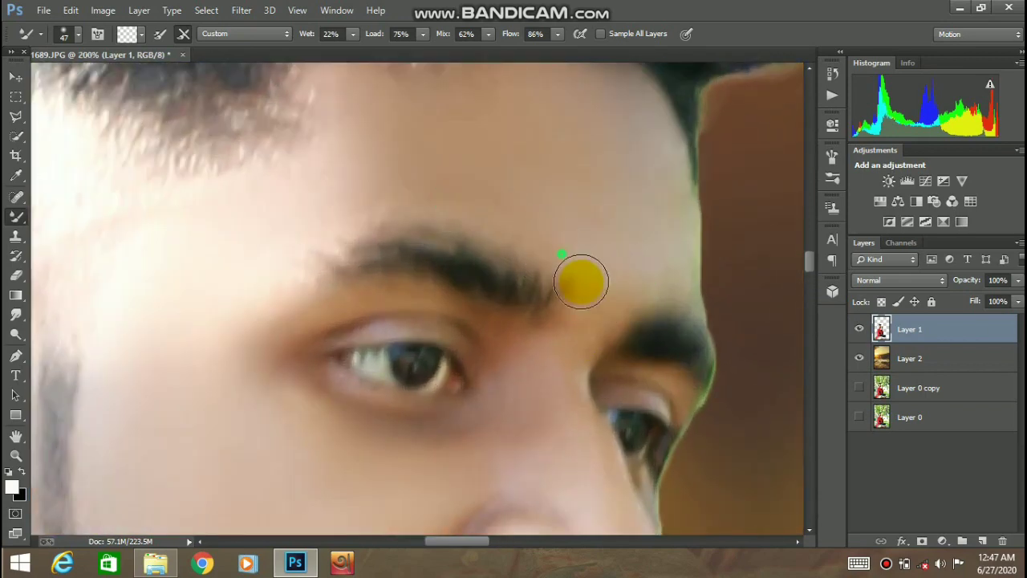
pyautogui.moveTo(573, 225)
pyautogui.mouseDown()
pyautogui.moveTo(637, 291)
pyautogui.moveTo(656, 273)
pyautogui.mouseUp()
pyautogui.moveTo(679, 196); pyautogui.dragTo(658, 173)
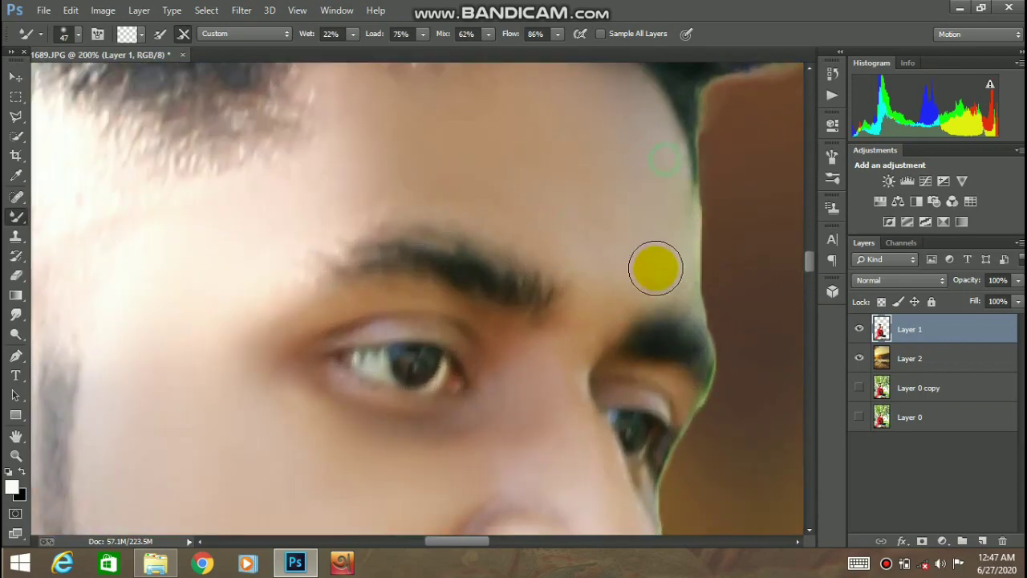
pyautogui.moveTo(591, 311)
pyautogui.mouseDown()
pyautogui.moveTo(648, 384)
pyautogui.moveTo(623, 385)
pyautogui.moveTo(669, 391)
pyautogui.mouseUp()
pyautogui.moveTo(503, 332)
pyautogui.mouseDown()
pyautogui.moveTo(523, 351)
pyautogui.moveTo(416, 304)
pyautogui.moveTo(370, 304)
pyautogui.moveTo(275, 351)
pyautogui.moveTo(396, 406)
pyautogui.mouseUp()
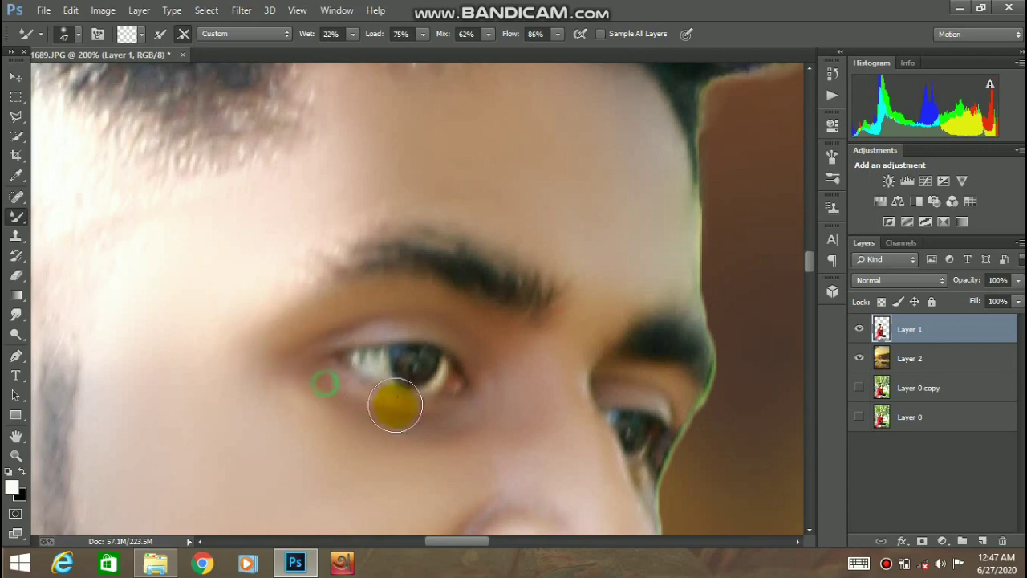
# Smooth the skin on the fingers of the raised hand with the 47 px Mixer Brush
pyautogui.keyDown('alt'); pyautogui.click(408, 394); pyautogui.keyUp('alt')
pyautogui.keyDown('alt'); pyautogui.click(421, 406); pyautogui.keyUp('alt')
pyautogui.keyDown('alt'); pyautogui.click(431, 417); pyautogui.keyUp('alt')
pyautogui.keyDown('alt'); pyautogui.click(436, 420); pyautogui.keyUp('alt')
pyautogui.keyDown('alt'); pyautogui.click(436, 421); pyautogui.keyUp('alt')
pyautogui.keyDown('alt'); pyautogui.click(435, 421); pyautogui.keyUp('alt')
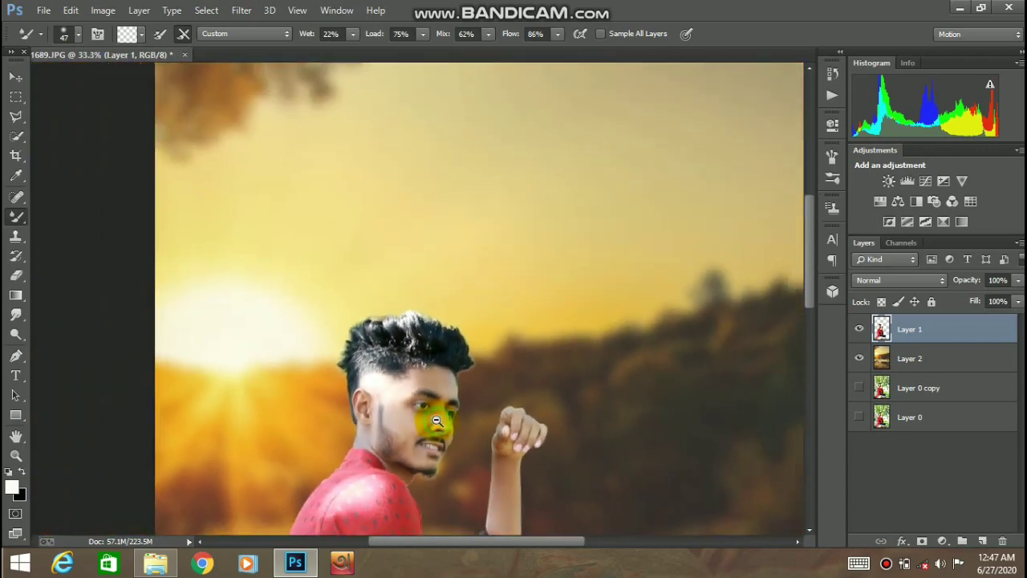
pyautogui.keyDown('alt'); pyautogui.click(436, 421); pyautogui.keyUp('alt')
pyautogui.keyDown('ctrl'); pyautogui.click(500, 423); pyautogui.keyUp('ctrl')
pyautogui.keyDown('ctrl'); pyautogui.click(500, 423); pyautogui.keyUp('ctrl')
pyautogui.keyDown('ctrl'); pyautogui.click(486, 421); pyautogui.keyUp('ctrl')
pyautogui.keyDown('ctrl'); pyautogui.click(483, 421); pyautogui.keyUp('ctrl')
pyautogui.keyDown('ctrl'); pyautogui.click(473, 422); pyautogui.keyUp('ctrl')
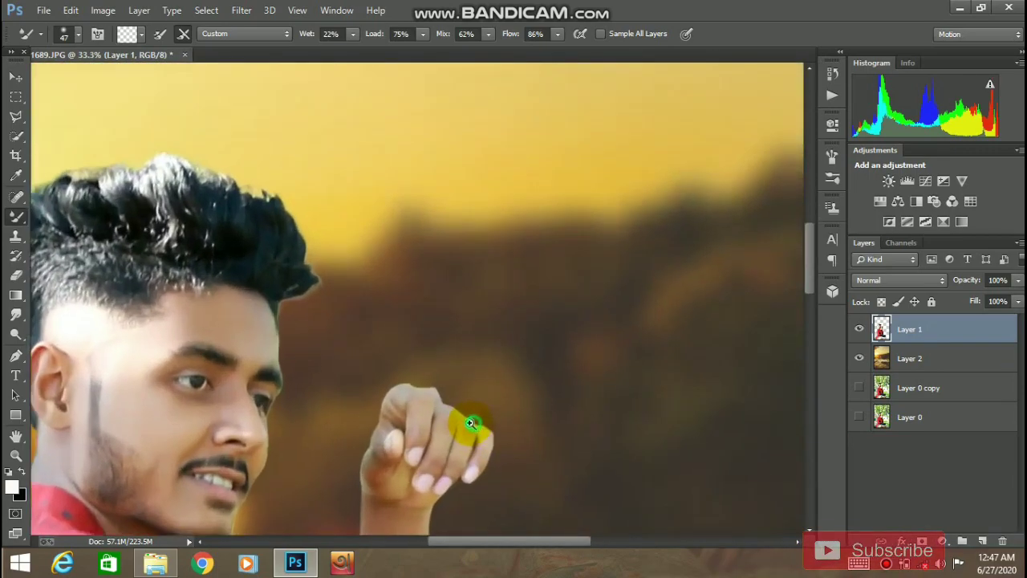
pyautogui.keyDown('ctrl'); pyautogui.click(471, 422); pyautogui.keyUp('ctrl')
pyautogui.moveTo(427, 460)
pyautogui.mouseDown()
pyautogui.moveTo(509, 303)
pyautogui.moveTo(489, 324)
pyautogui.mouseUp()
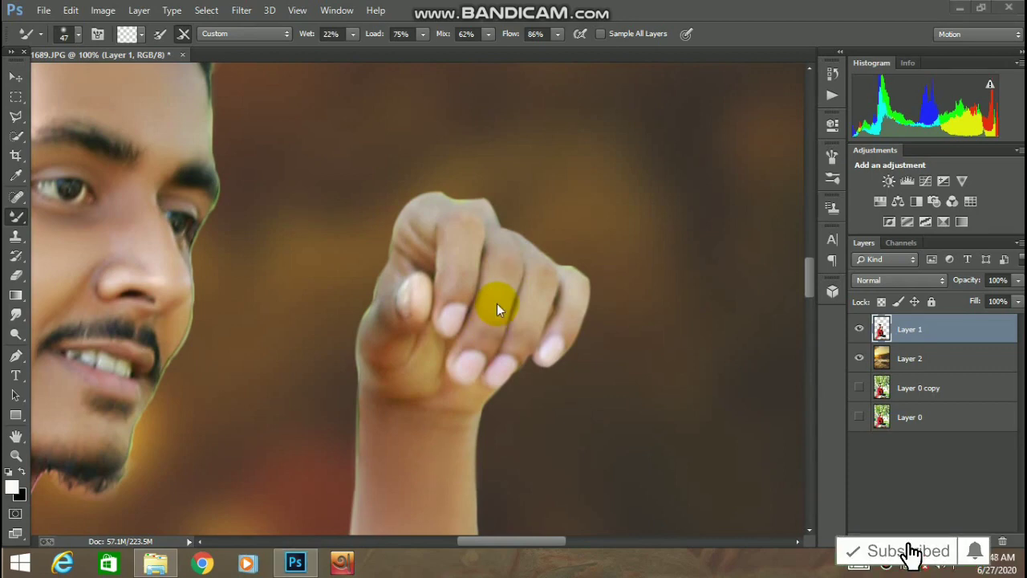
pyautogui.moveTo(504, 271)
pyautogui.mouseDown()
pyautogui.moveTo(493, 317)
pyautogui.moveTo(504, 271)
pyautogui.moveTo(523, 299)
pyautogui.moveTo(539, 284)
pyautogui.moveTo(527, 325)
pyautogui.mouseUp()
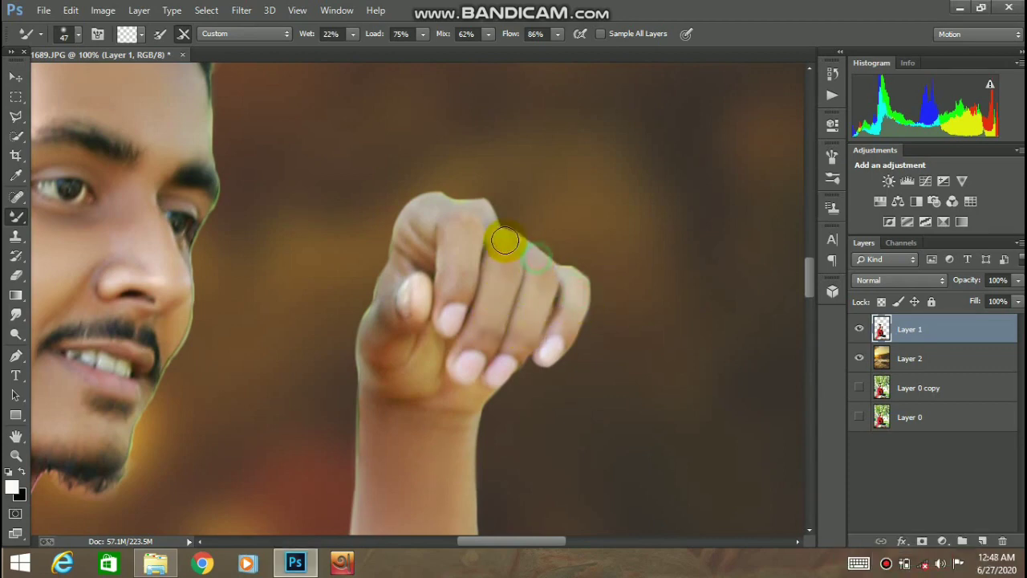
pyautogui.moveTo(446, 241); pyautogui.dragTo(458, 273)
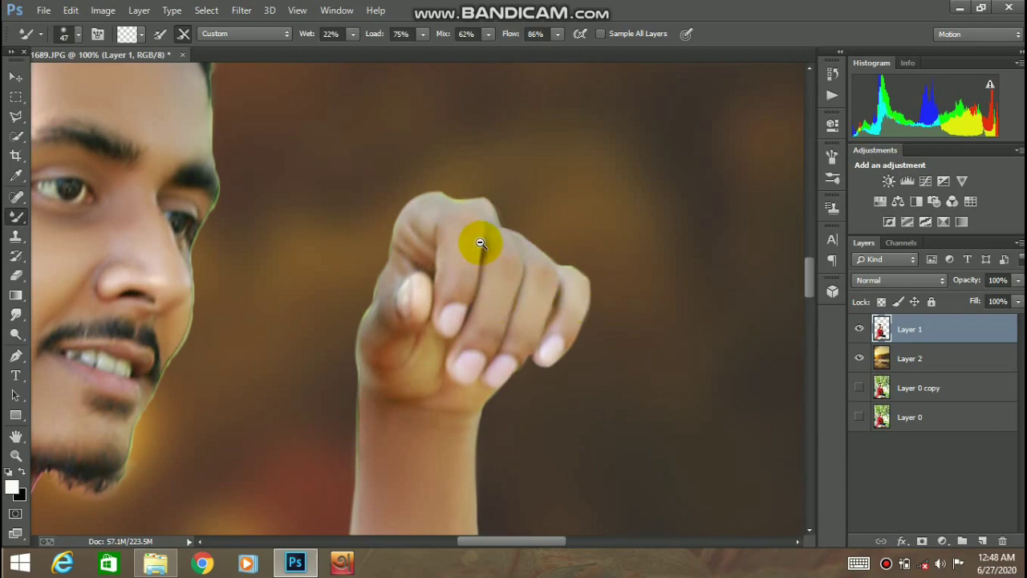
# Erase the green fringe on top of the raised hand with a soft 19 px Eraser at 85% opacity
pyautogui.keyDown('alt'); pyautogui.click(482, 243); pyautogui.keyUp('alt')
pyautogui.keyDown('alt'); pyautogui.click(479, 239); pyautogui.keyUp('alt')
pyautogui.keyDown('ctrl'); pyautogui.click(467, 231); pyautogui.keyUp('ctrl')
pyautogui.keyDown('ctrl'); pyautogui.click(468, 230); pyautogui.keyUp('ctrl')
pyautogui.keyDown('ctrl'); pyautogui.click(468, 230); pyautogui.keyUp('ctrl')
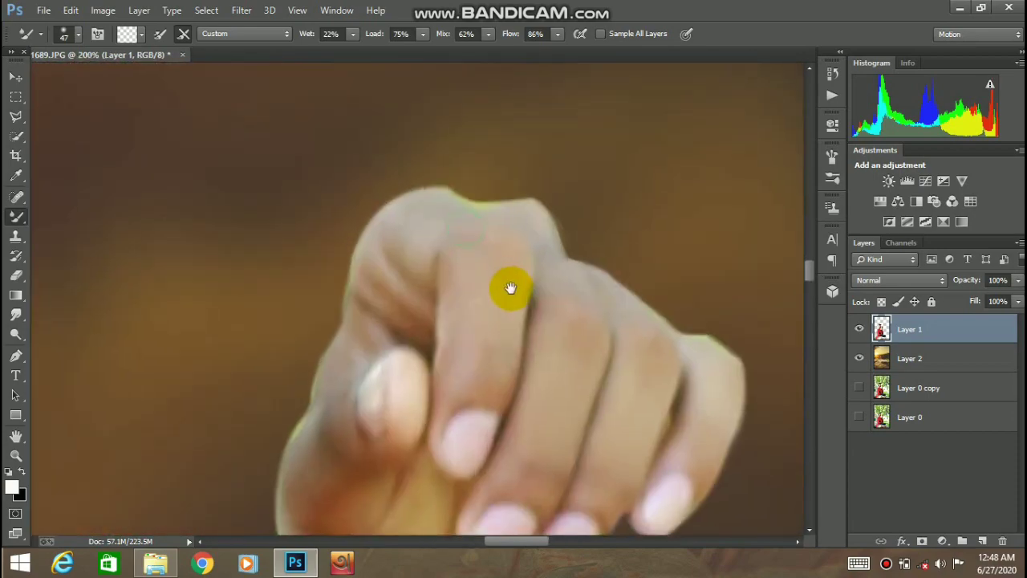
pyautogui.moveTo(510, 288); pyautogui.dragTo(493, 284)
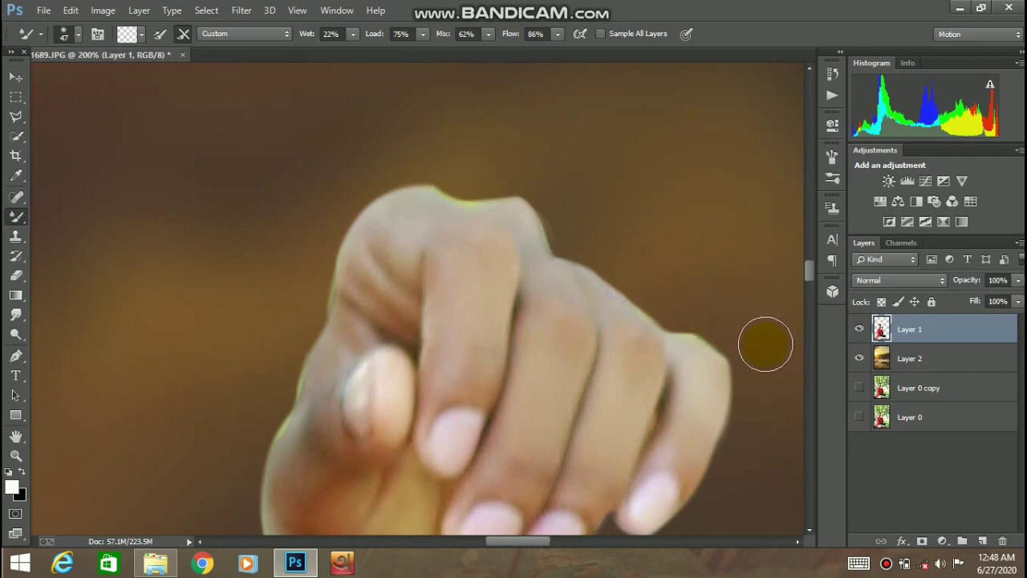
pyautogui.press('e')
pyautogui.rightClick(573, 202)
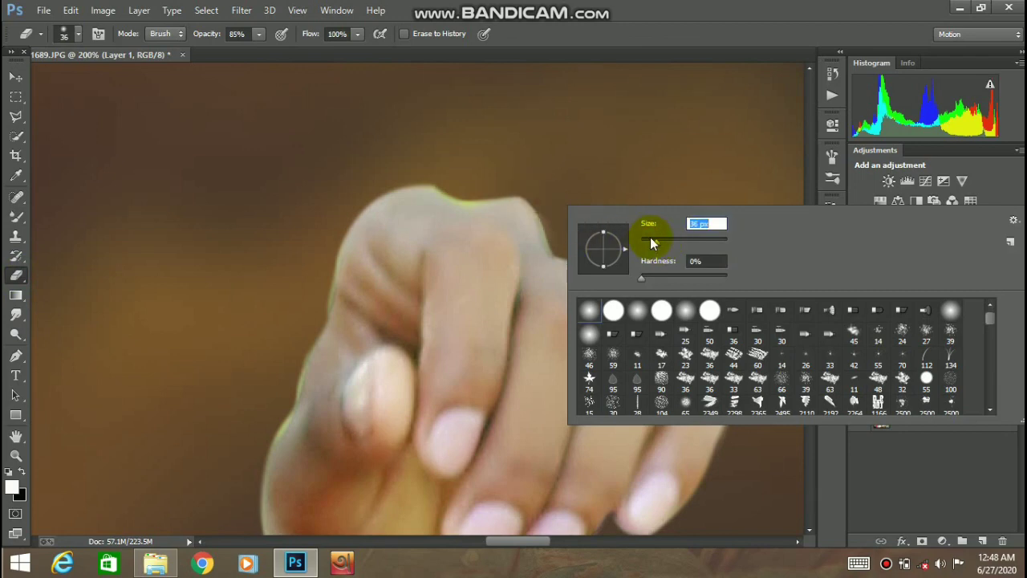
pyautogui.moveTo(493, 192)
pyautogui.mouseDown()
pyautogui.moveTo(530, 205)
pyautogui.moveTo(466, 194)
pyautogui.moveTo(514, 203)
pyautogui.mouseUp()
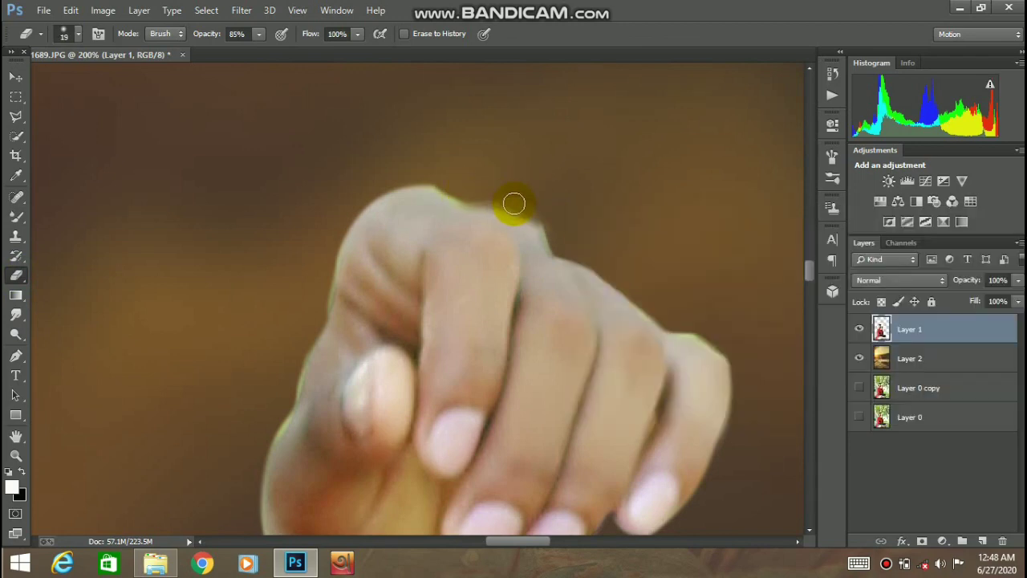
# Raise the Eraser opacity to 100% and trim the upper outline of the hand along the knuckles
pyautogui.click(258, 34)
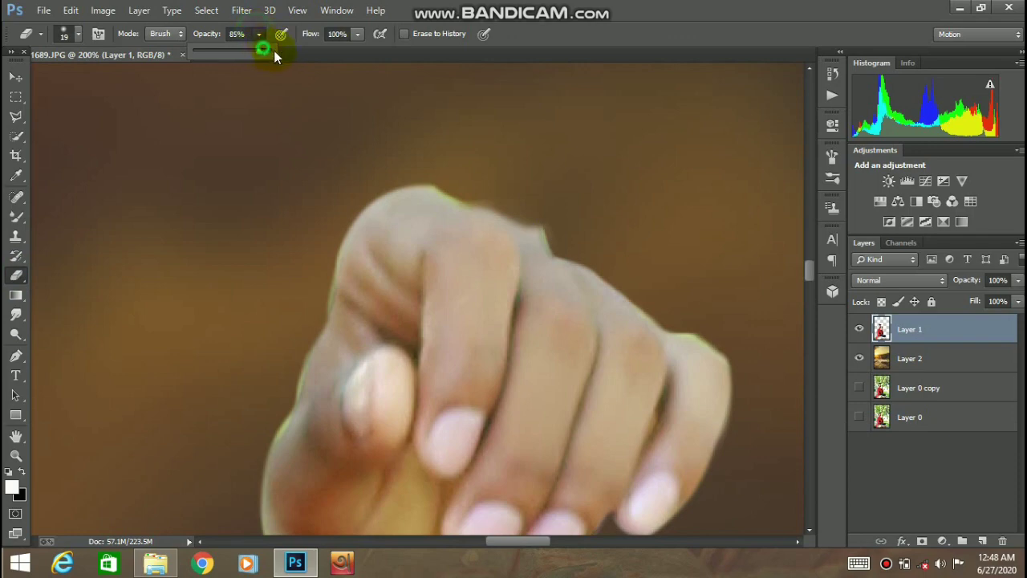
pyautogui.moveTo(425, 177)
pyautogui.mouseDown()
pyautogui.moveTo(512, 212)
pyautogui.moveTo(528, 246)
pyautogui.mouseUp()
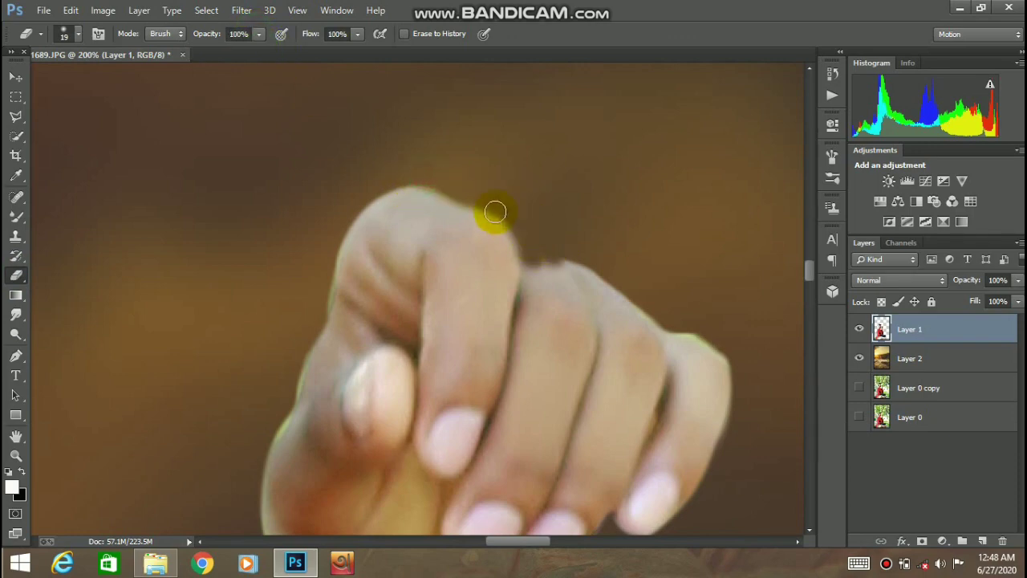
pyautogui.moveTo(523, 234); pyautogui.dragTo(546, 256)
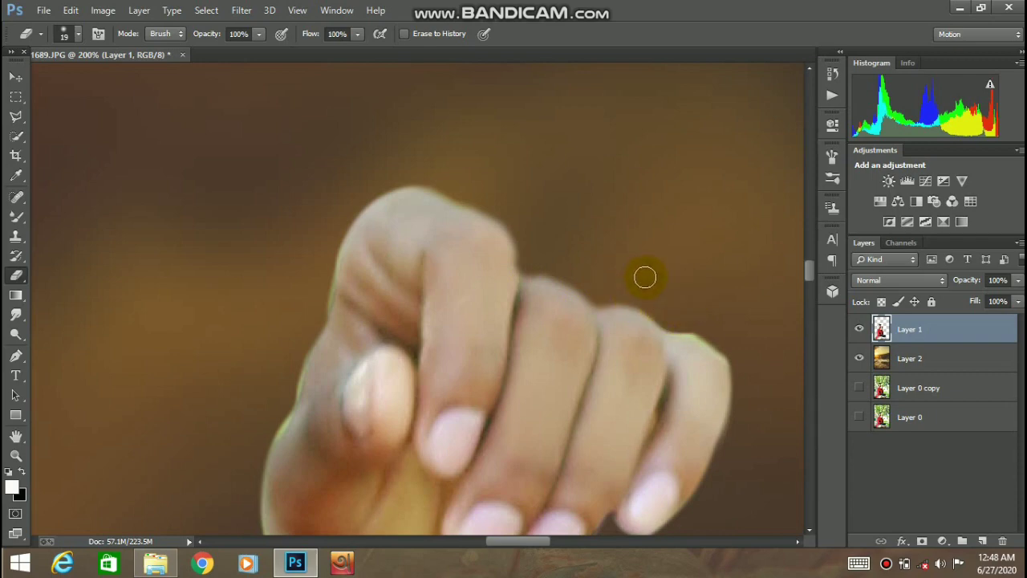
# Review the trimmed hand and retouched skin up close and within the whole composition
pyautogui.scroll(-5, 618, 270)
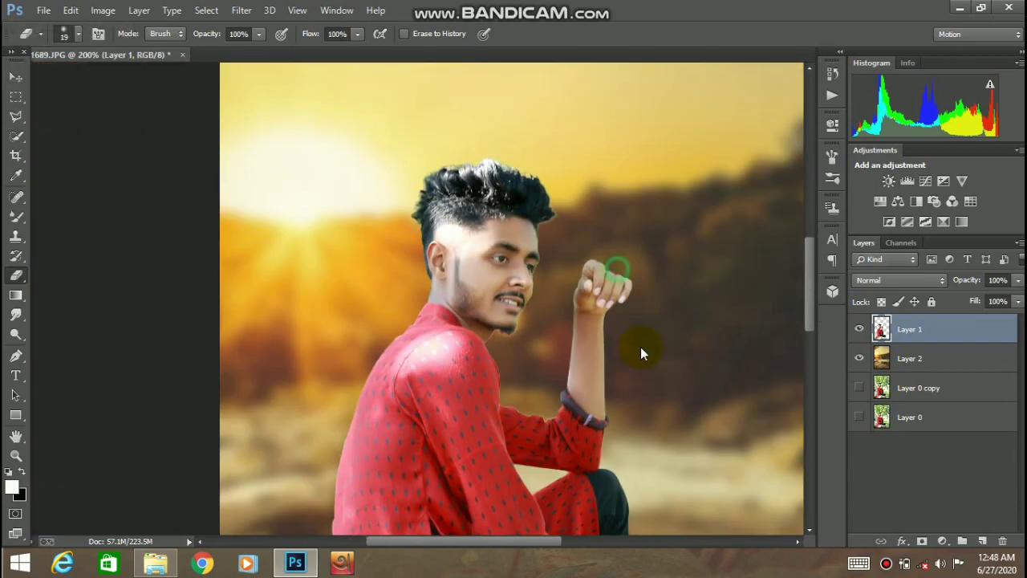
pyautogui.keyDown('alt'); pyautogui.click(617, 342); pyautogui.keyUp('alt')
pyautogui.hotkey('alt', 'space')
pyautogui.click(615, 334)
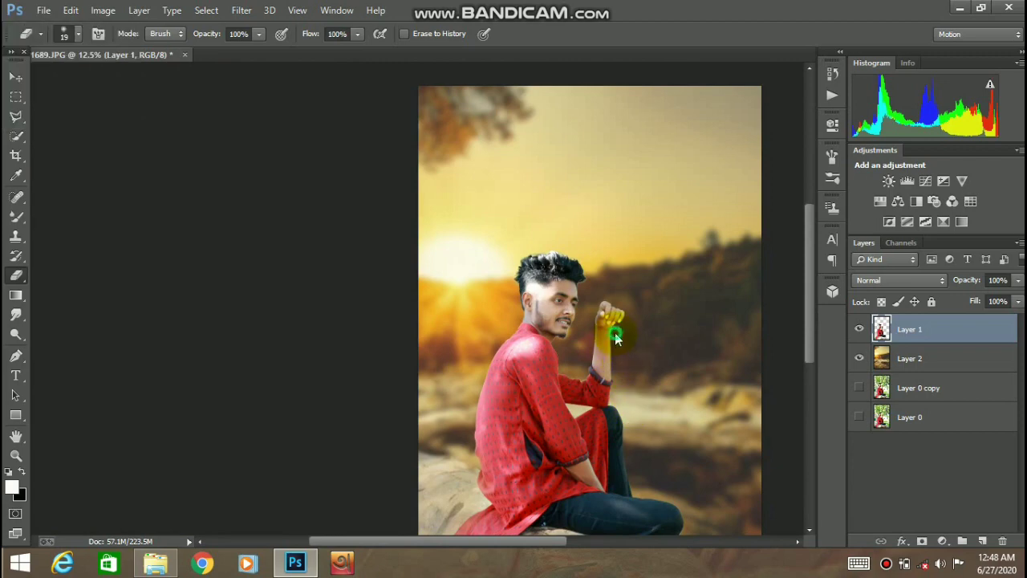
pyautogui.keyDown('ctrl'); pyautogui.click(609, 300); pyautogui.keyUp('ctrl')
pyautogui.scroll(4, 609, 300)
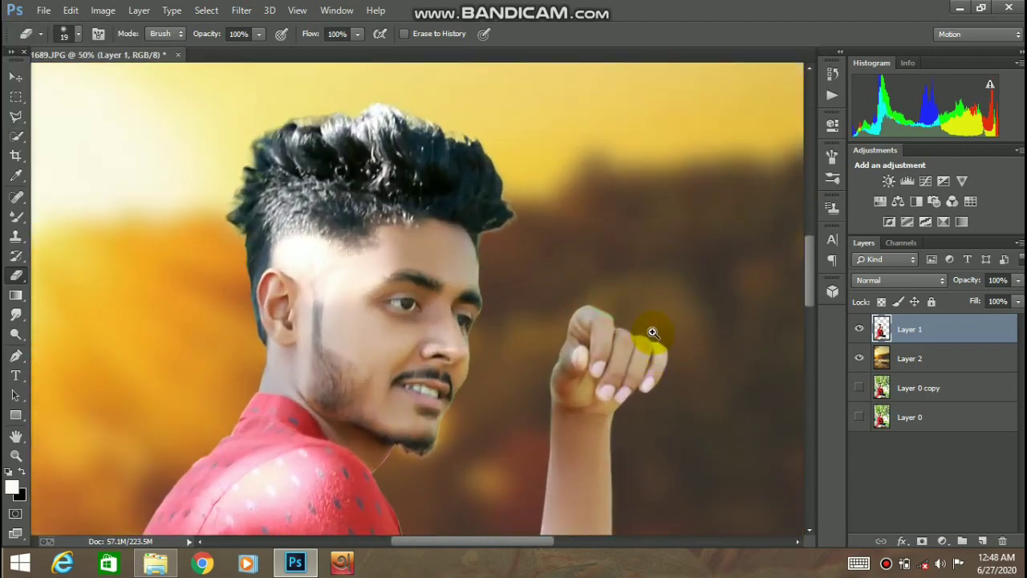
pyautogui.scroll(-5, 679, 386)
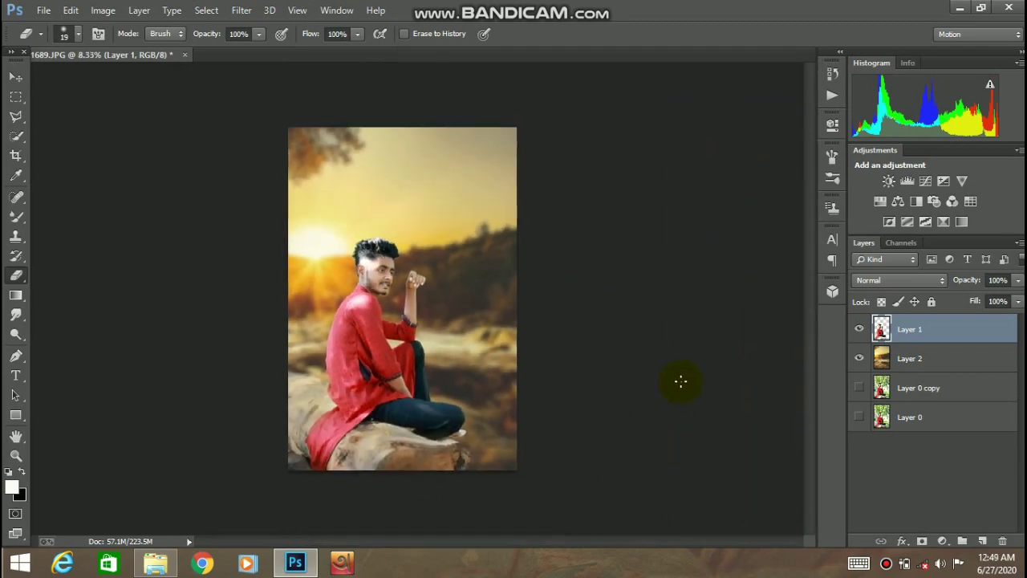
pyautogui.scroll(4, 436, 270)
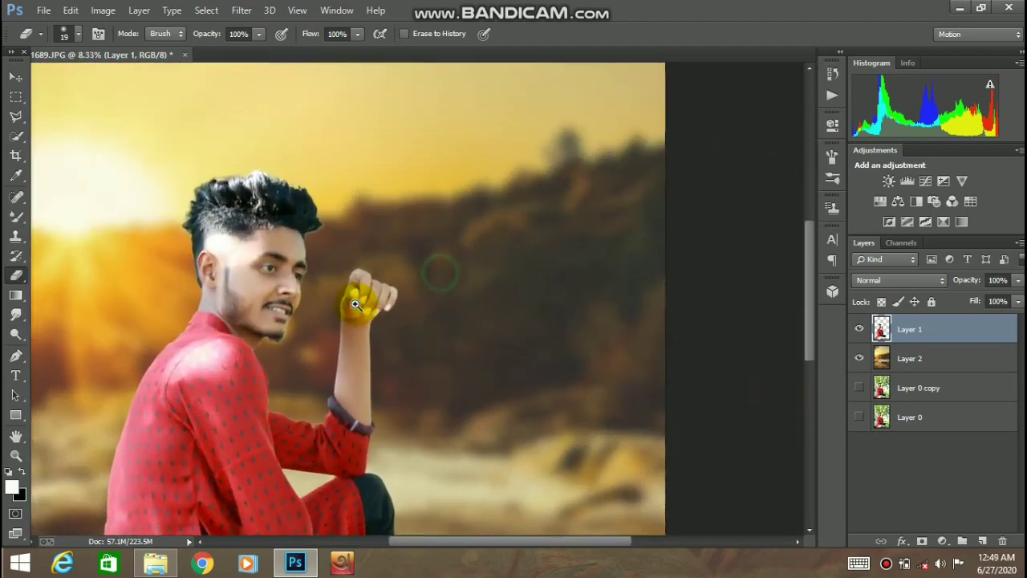
pyautogui.scroll(-4, 266, 272)
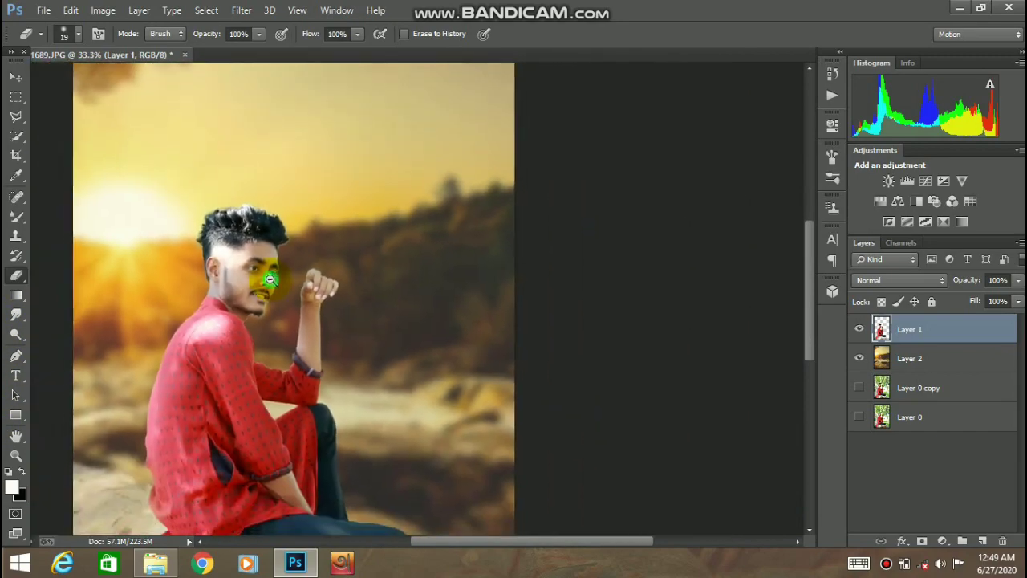
# Open the birds_stock_01 image from New folder (4)
pyautogui.click(42, 9)
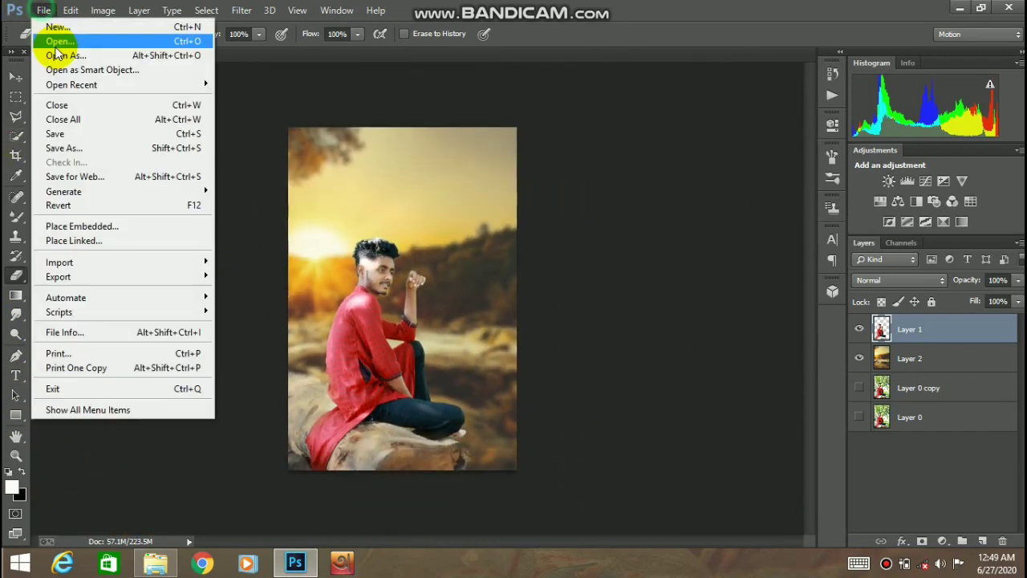
pyautogui.click(46, 38)
pyautogui.click(176, 128)
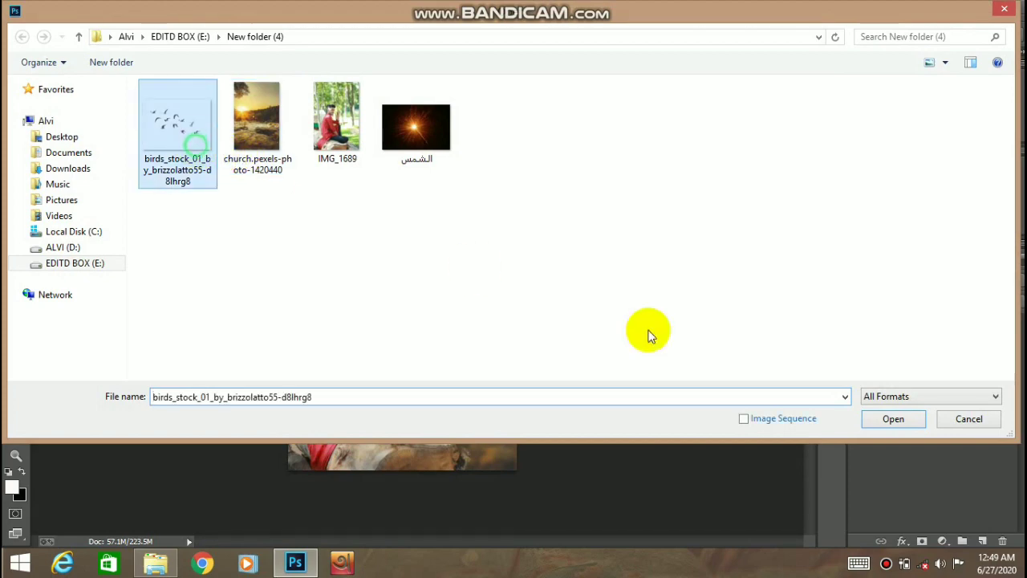
pyautogui.click(890, 418)
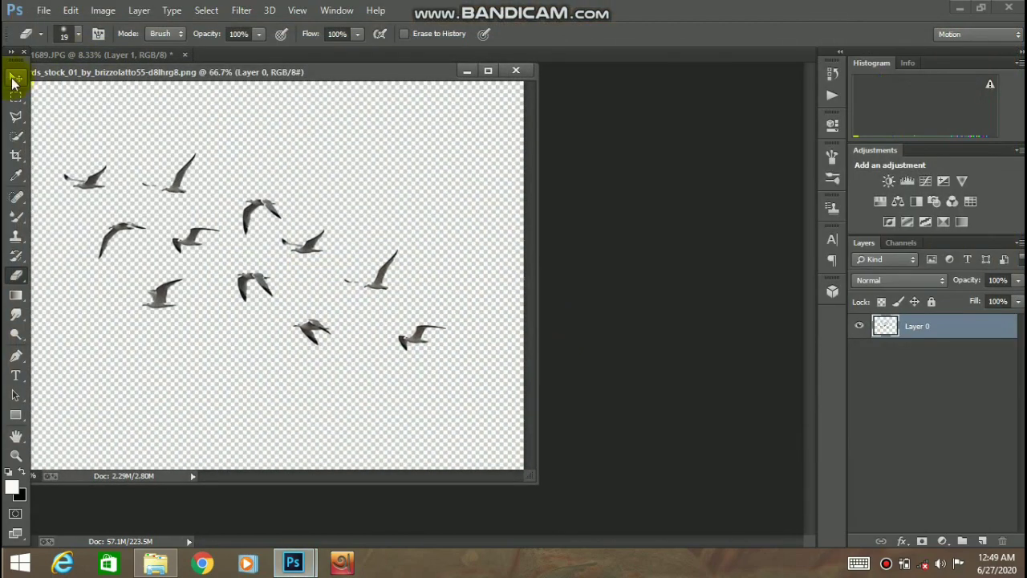
# Copy the flock of birds into the portrait composite as a new layer and close the birds document
pyautogui.click(15, 77)
pyautogui.moveTo(276, 275); pyautogui.dragTo(567, 262)
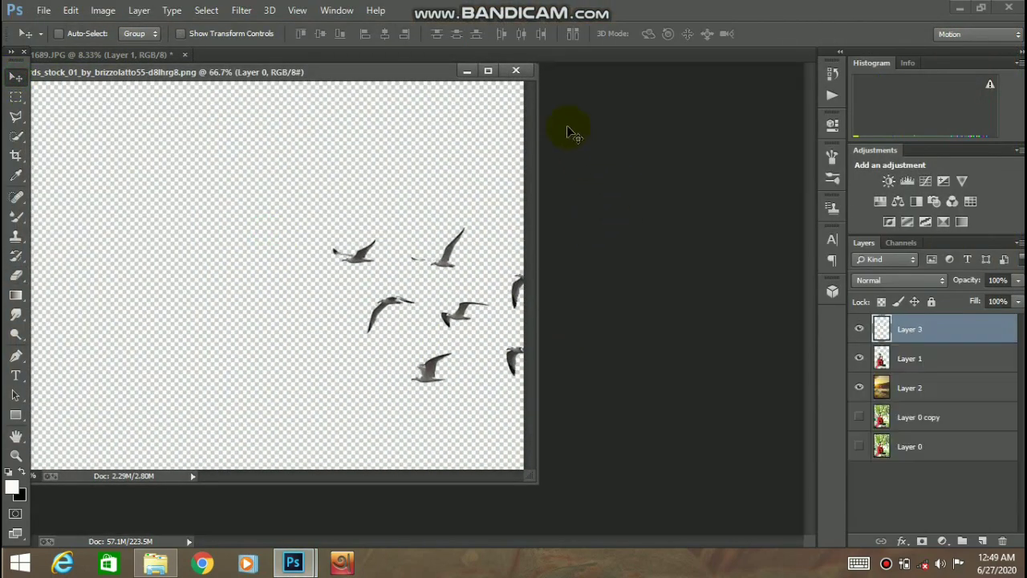
pyautogui.click(516, 71)
# Move the birds into the sky above the hills, enlarge them and apply the transformation
pyautogui.keyDown('ctrl'); pyautogui.click(401, 295); pyautogui.keyUp('ctrl')
pyautogui.keyDown('ctrl'); pyautogui.click(401, 294); pyautogui.keyUp('ctrl')
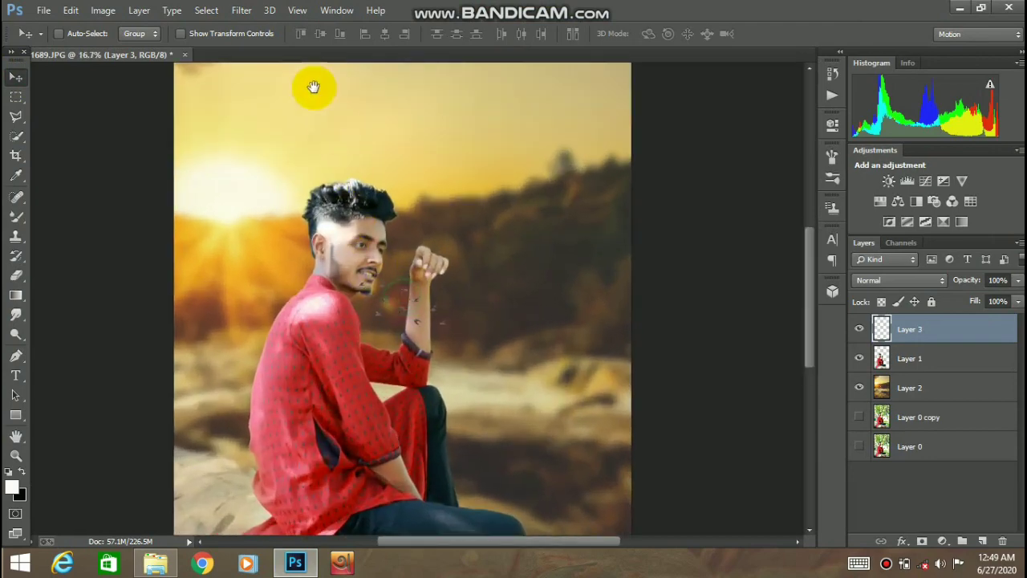
pyautogui.click(229, 32)
pyautogui.moveTo(433, 296); pyautogui.dragTo(535, 137)
pyautogui.keyDown('ctrl'); pyautogui.keyDown('alt'); pyautogui.click(479, 225); pyautogui.keyUp('alt'); pyautogui.keyUp('ctrl')
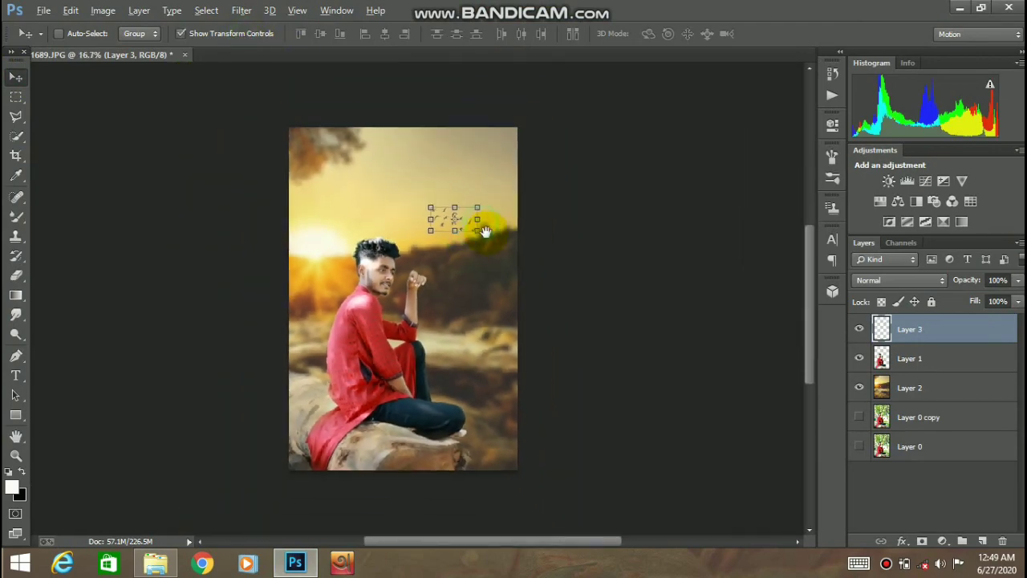
pyautogui.moveTo(477, 205); pyautogui.dragTo(473, 173)
pyautogui.press('Return')
pyautogui.click(256, 37)
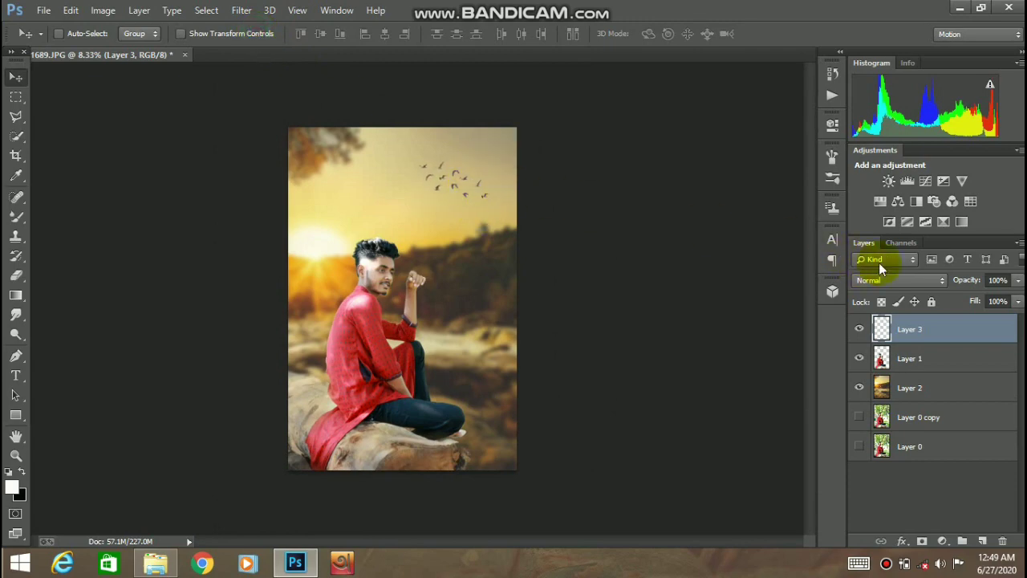
# Apply a Gaussian Blur with a radius of 4.8 pixels to the birds layer
pyautogui.click(242, 11)
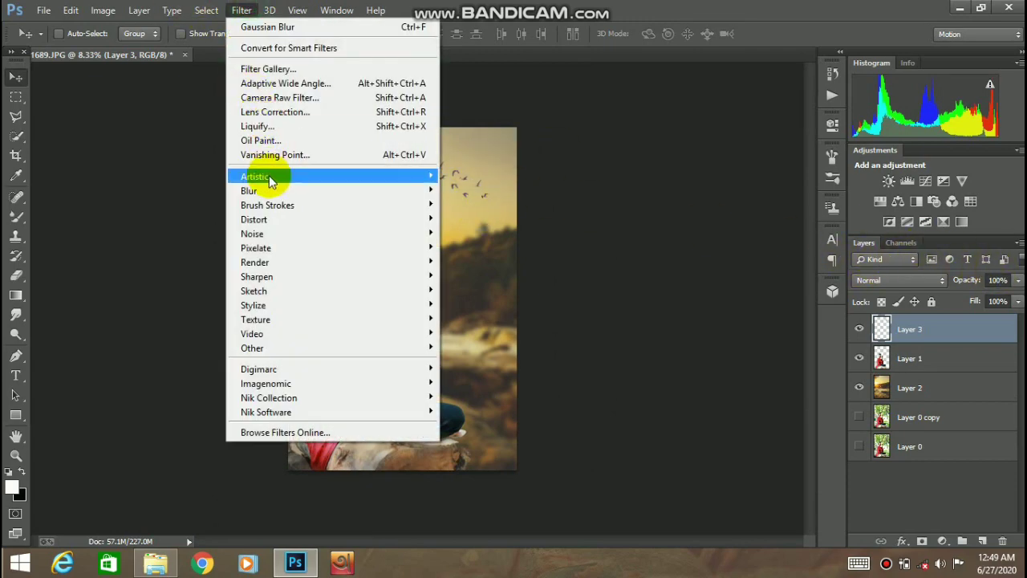
pyautogui.moveTo(257, 191)
pyautogui.click(477, 297)
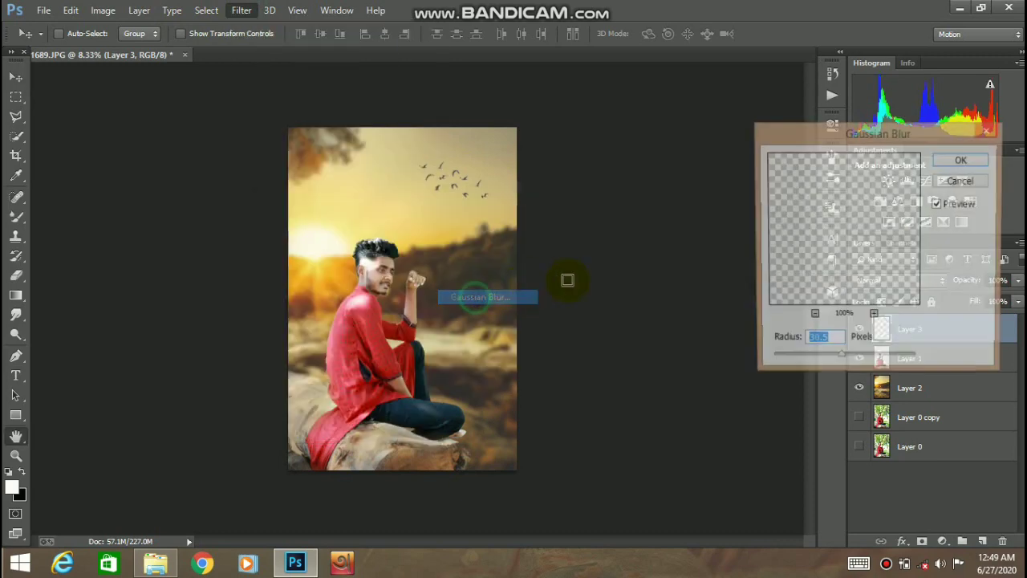
pyautogui.moveTo(808, 358); pyautogui.dragTo(808, 359)
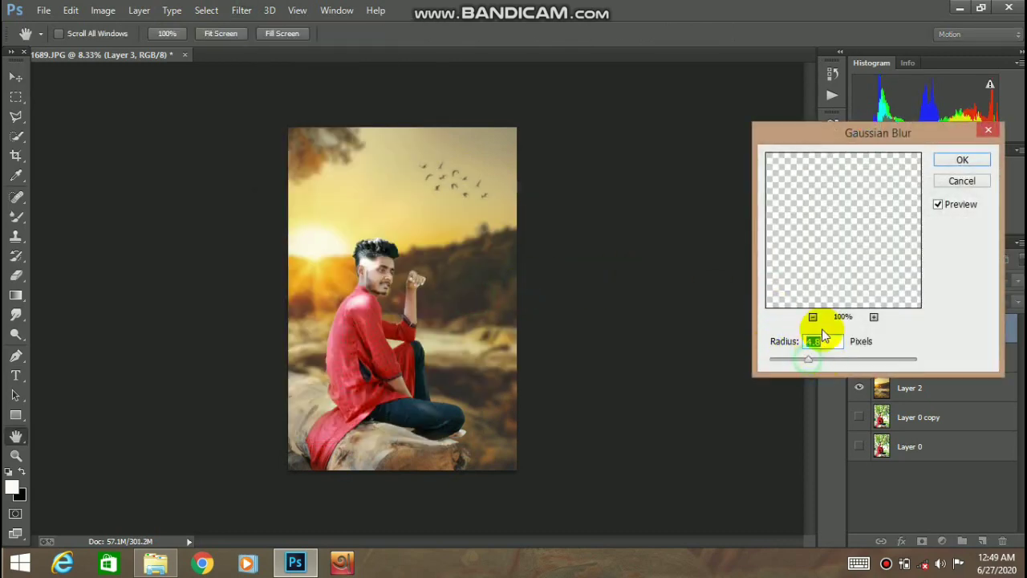
pyautogui.click(955, 161)
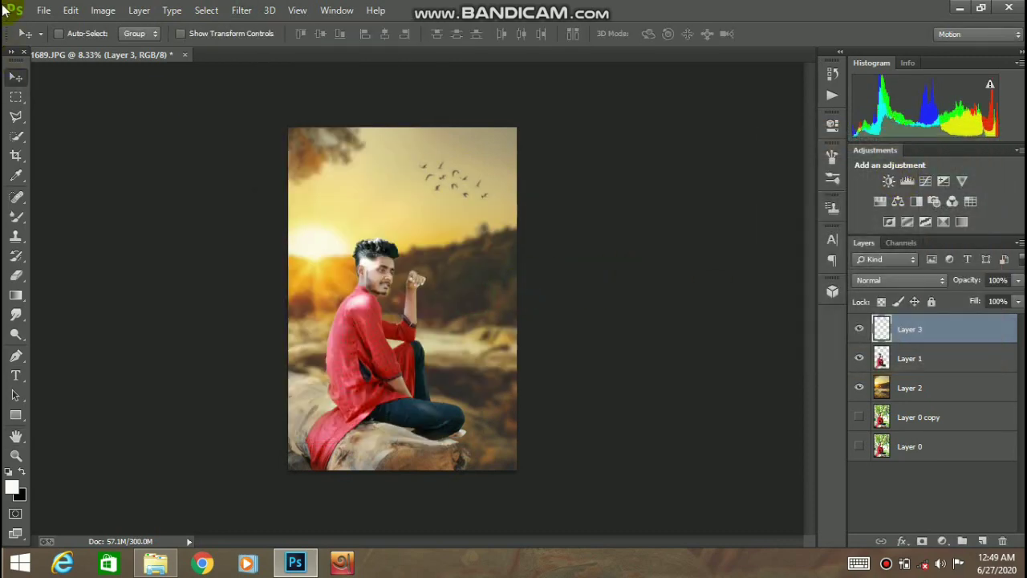
# Open the sun flare image الشمس from New folder (4) on drive E
pyautogui.click(44, 10)
pyautogui.click(48, 41)
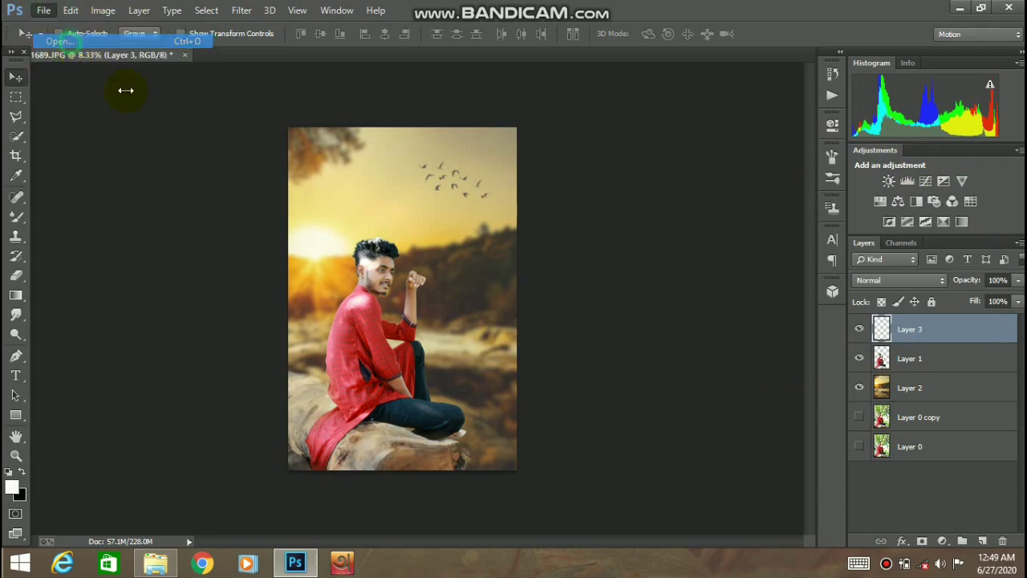
pyautogui.click(86, 268)
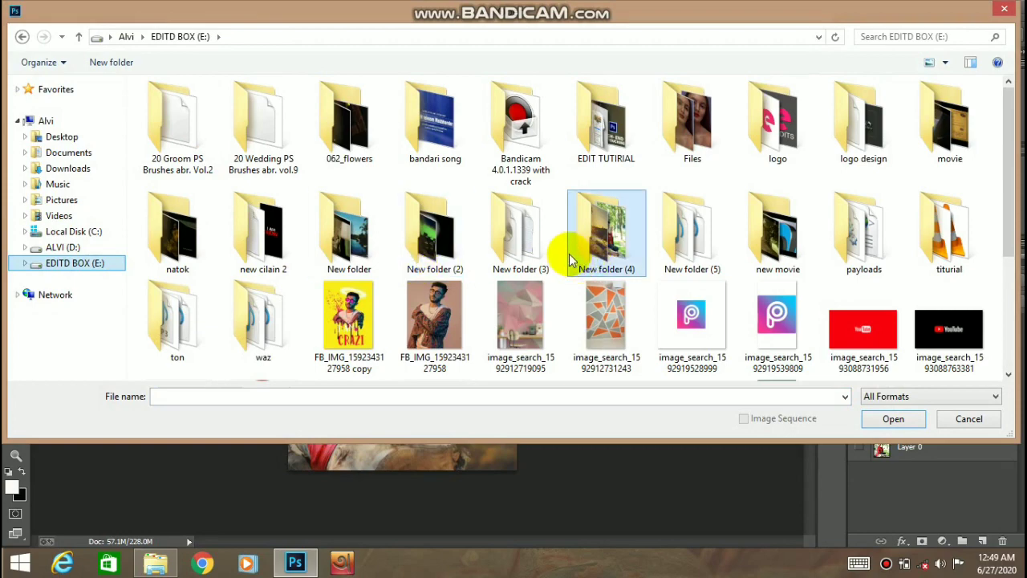
pyautogui.doubleClick(604, 241)
pyautogui.click(273, 138)
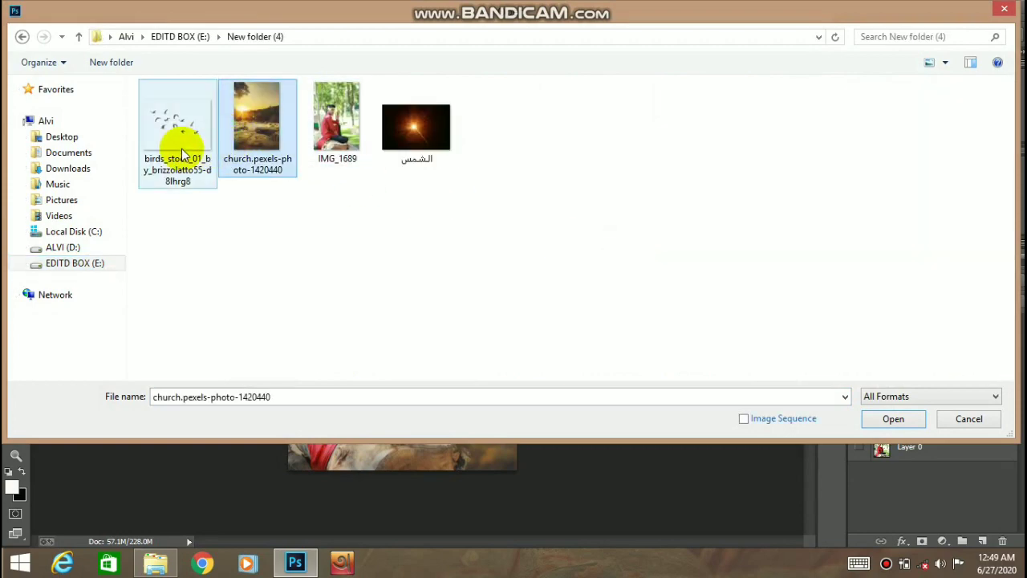
pyautogui.click(411, 137)
pyautogui.click(917, 424)
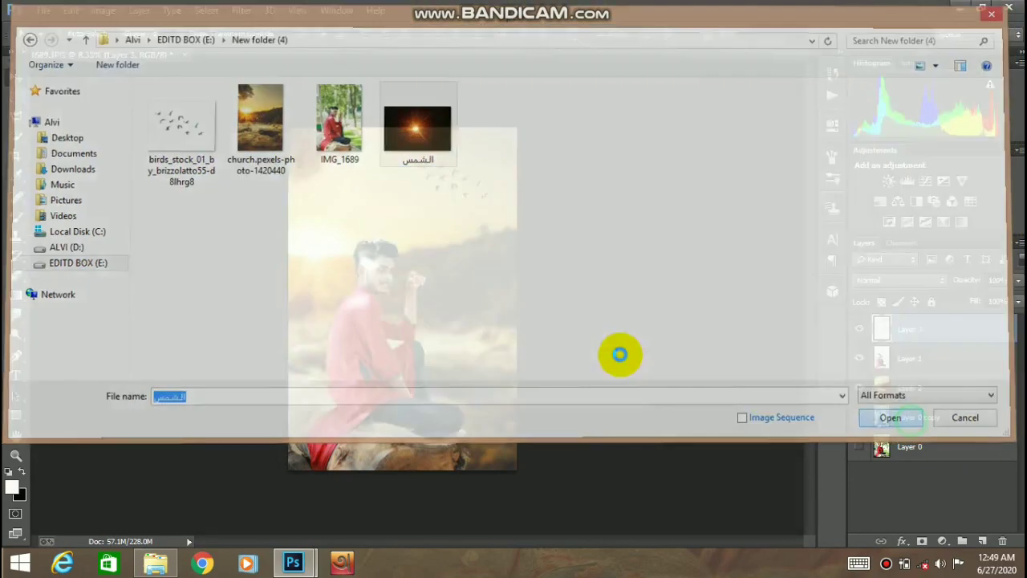
# Copy the sun flare into the portrait composite as a new layer and set its blend mode to Screen
pyautogui.moveTo(280, 273); pyautogui.dragTo(585, 73)
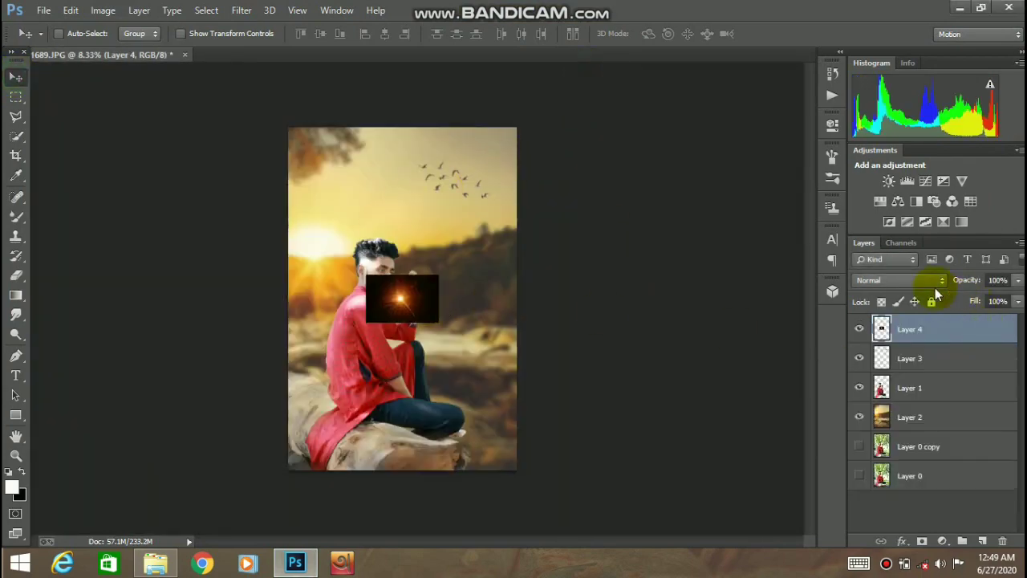
pyautogui.click(910, 280)
pyautogui.click(894, 55)
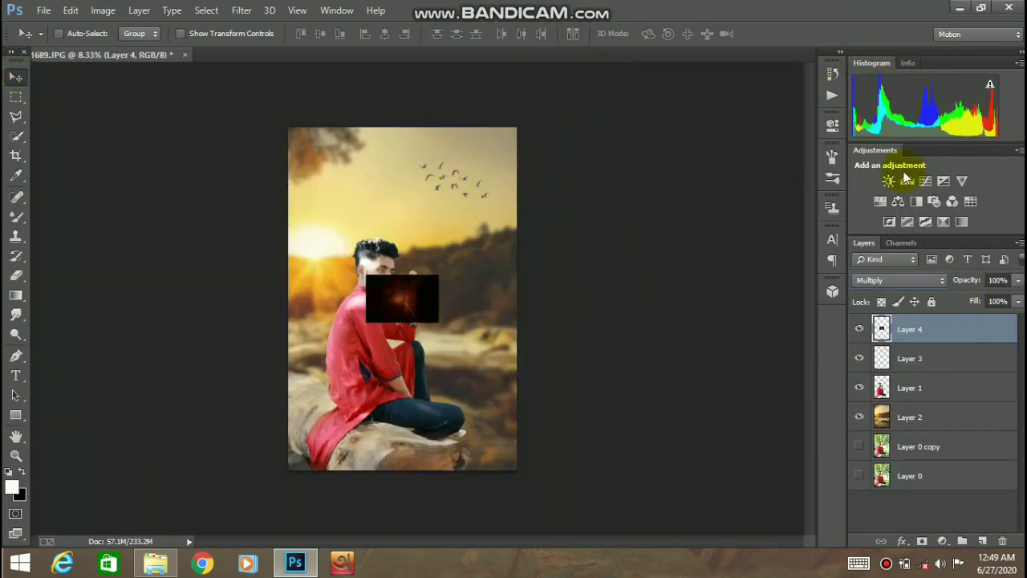
pyautogui.click(896, 280)
pyautogui.click(878, 129)
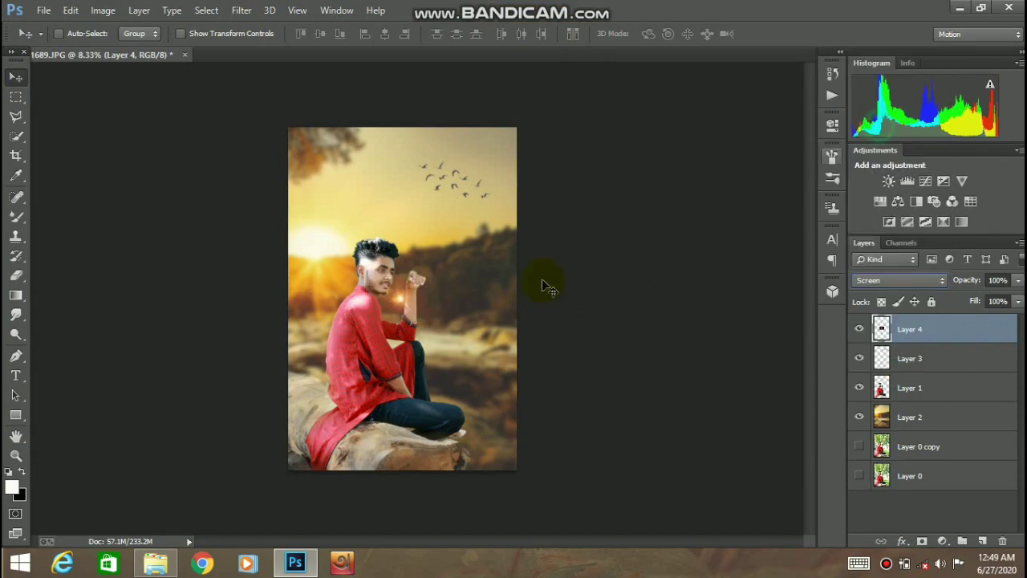
# Move the flare over the setting sun, enlarge it to about 537% and apply the transformation
pyautogui.click(428, 296)
pyautogui.moveTo(391, 299); pyautogui.dragTo(303, 243)
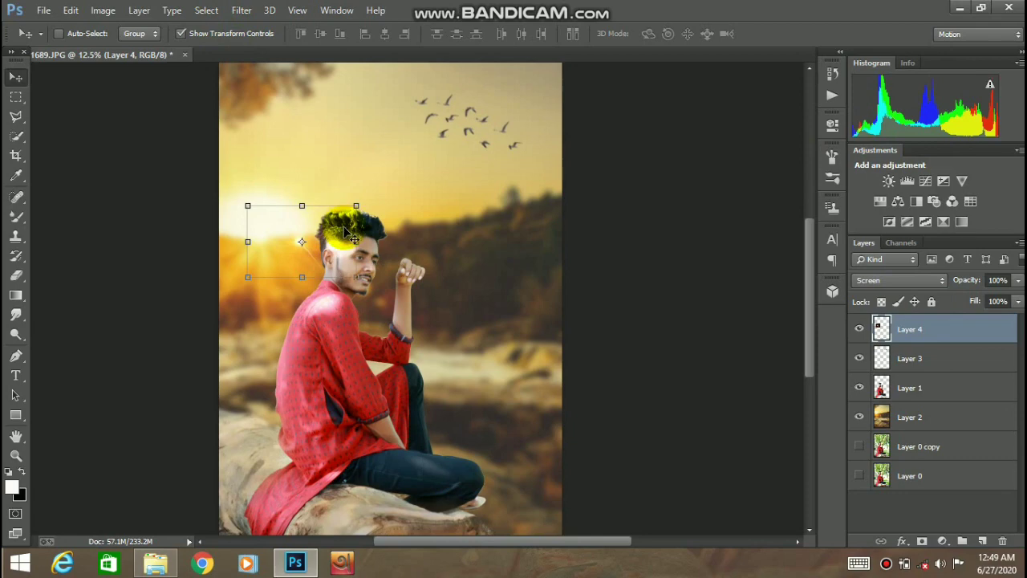
pyautogui.hotkey('ctrl', 't')
pyautogui.moveTo(356, 206); pyautogui.dragTo(628, 91)
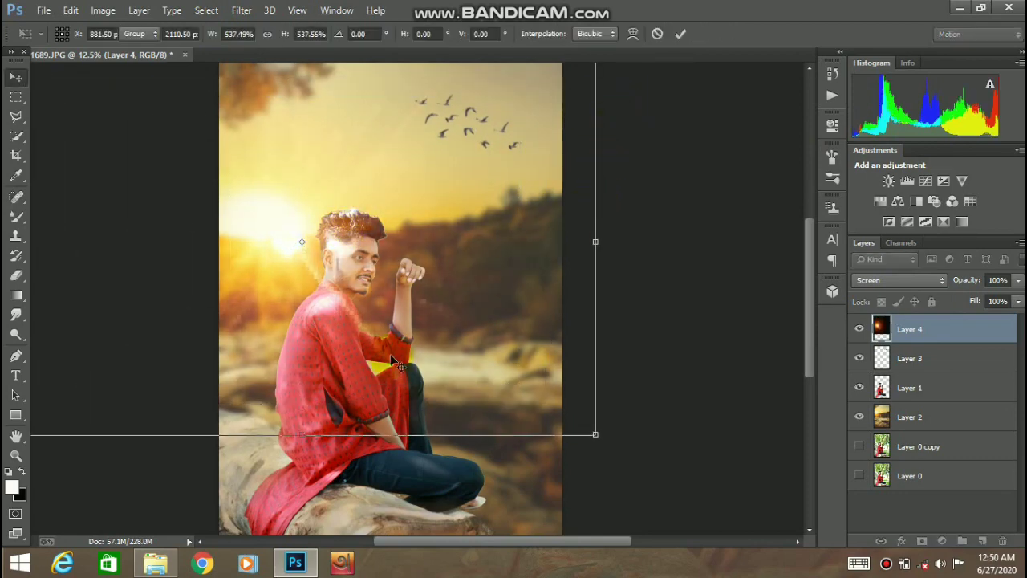
pyautogui.press('Return')
pyautogui.moveTo(386, 367); pyautogui.dragTo(372, 331)
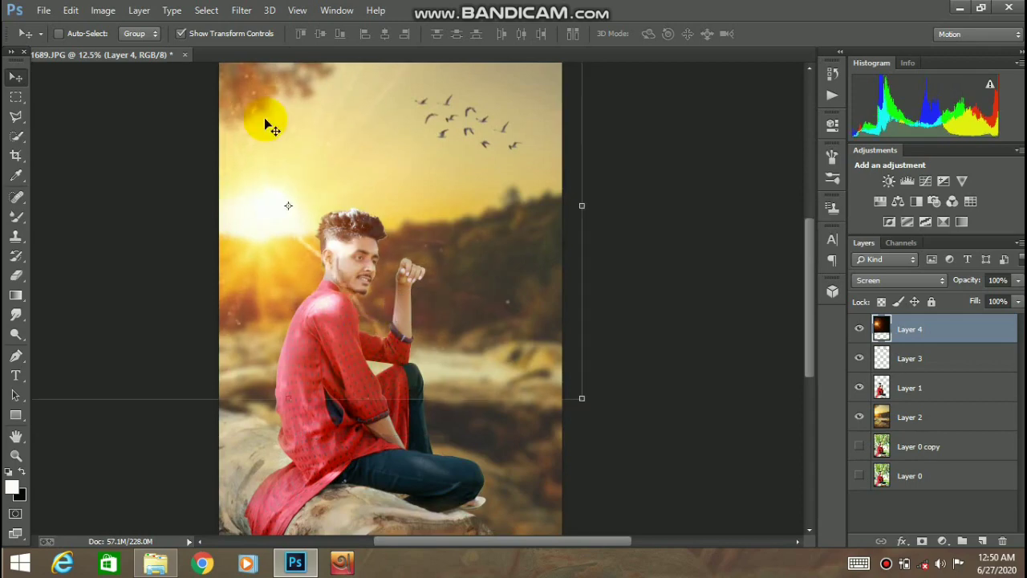
# Soften the flare layer with a Gaussian Blur of about 89 pixels radius
pyautogui.click(242, 11)
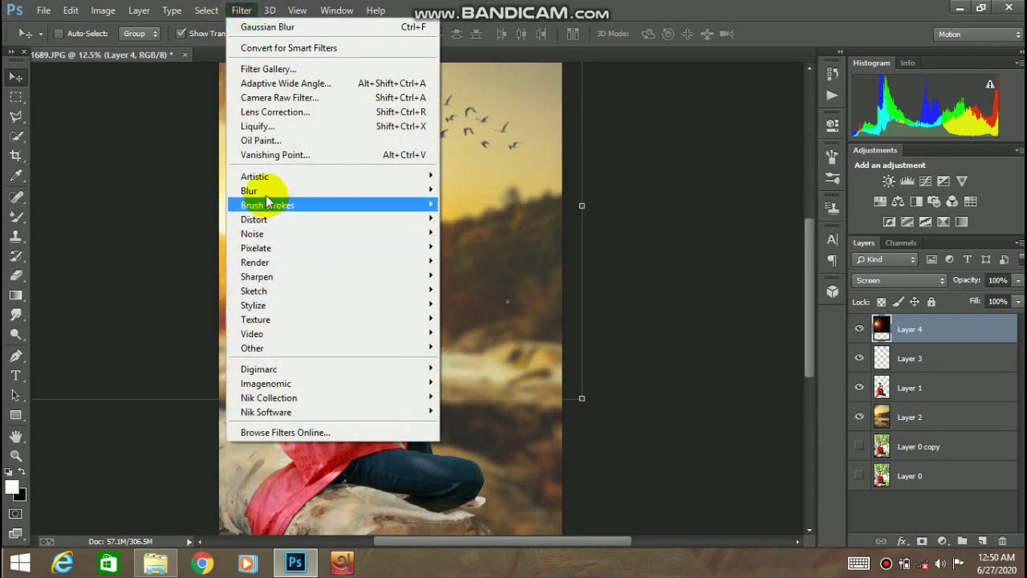
pyautogui.moveTo(271, 193)
pyautogui.click(504, 296)
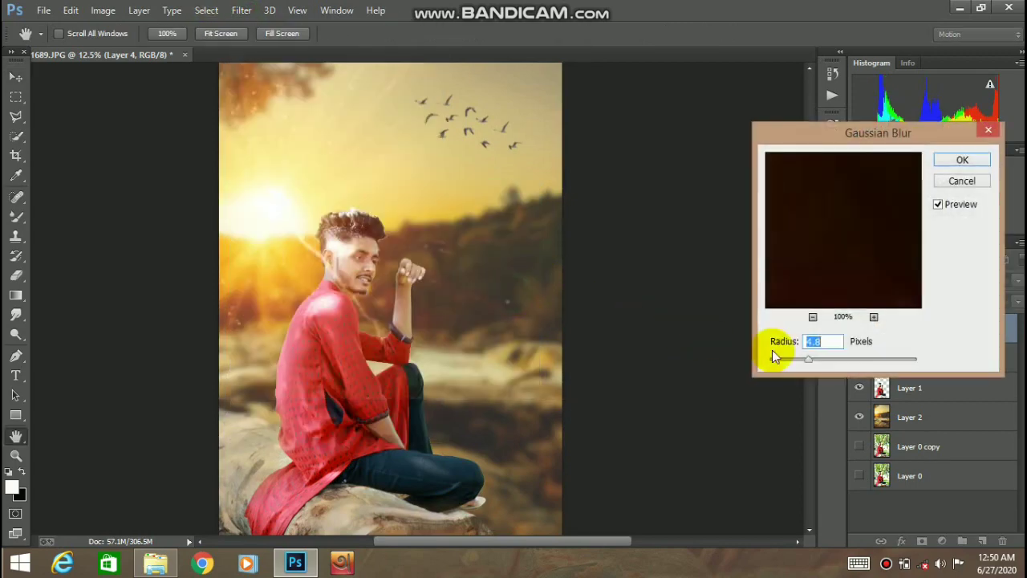
pyautogui.moveTo(853, 358); pyautogui.dragTo(861, 355)
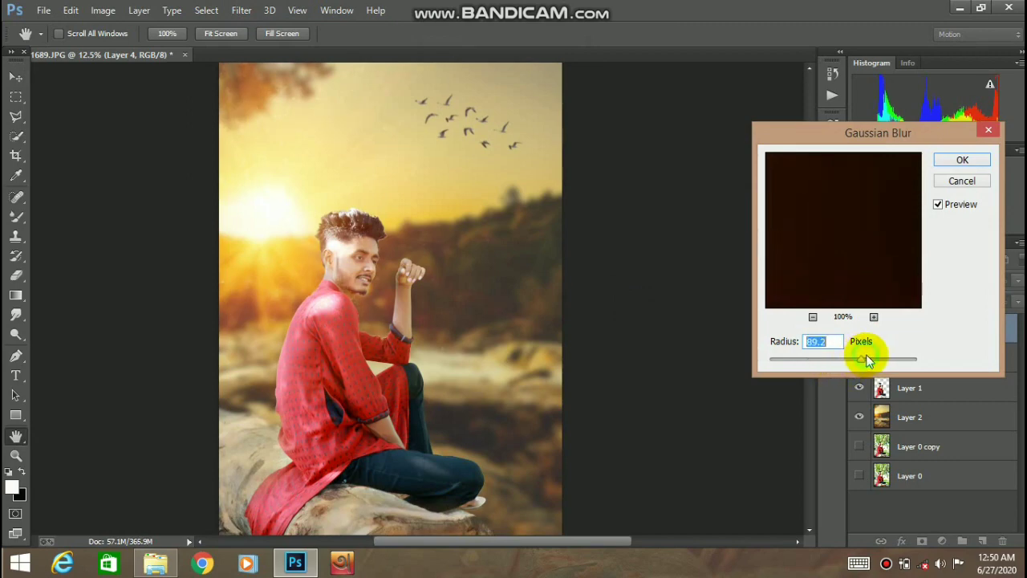
pyautogui.click(955, 162)
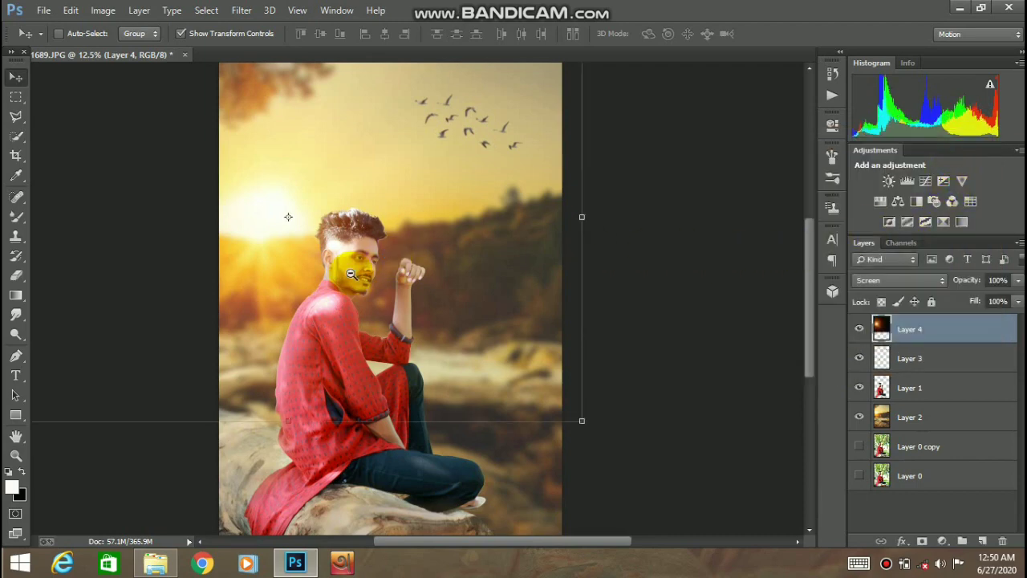
# Reposition the blurred flare over the sun and turn off the transform controls
pyautogui.hotkey('ctrl', '-')
pyautogui.moveTo(356, 283); pyautogui.dragTo(329, 284)
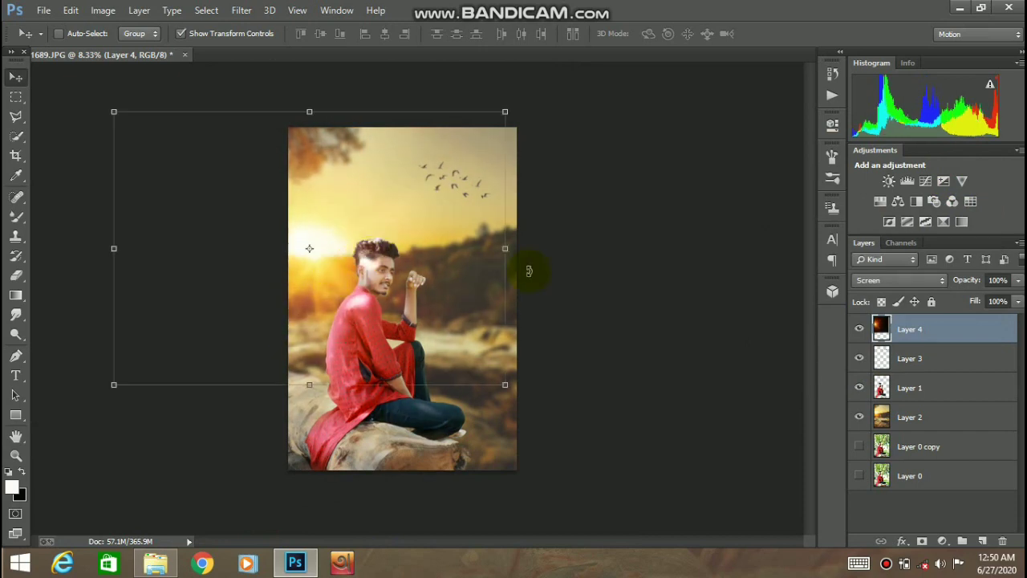
pyautogui.moveTo(508, 385); pyautogui.dragTo(421, 312)
pyautogui.hotkey('ctrl', '+')
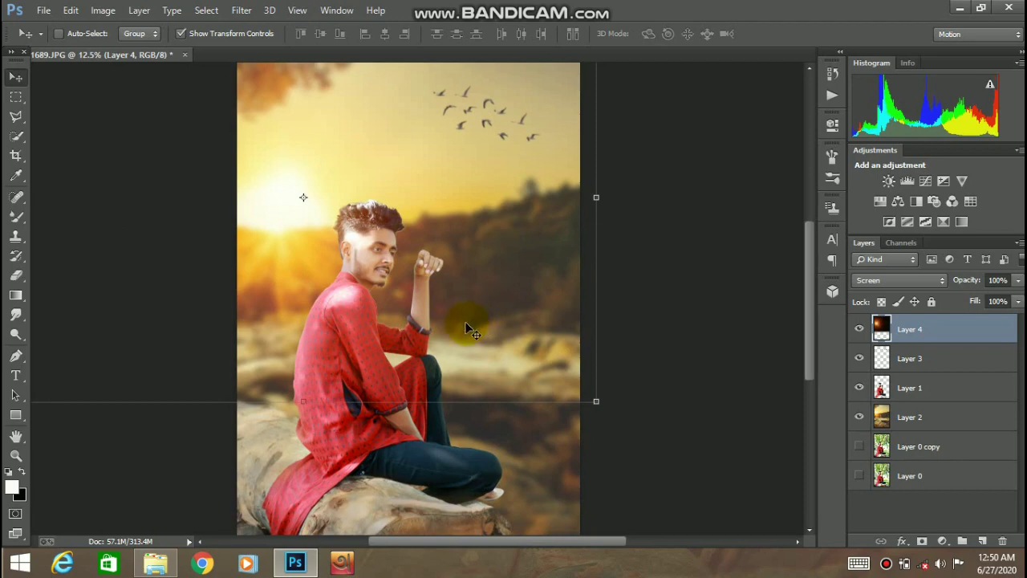
pyautogui.hotkey('ctrl', '-')
pyautogui.click(215, 35)
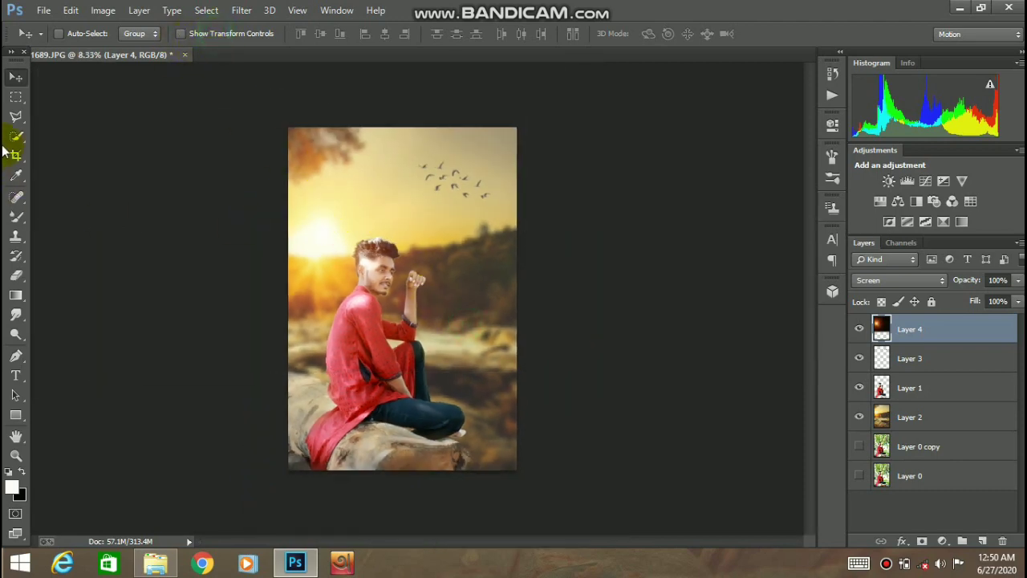
# Choose the Eraser with a soft 156 px brush at 0% hardness for the man's hair edge
pyautogui.keyDown('ctrl'); pyautogui.click(334, 248); pyautogui.keyUp('ctrl')
pyautogui.keyDown('ctrl'); pyautogui.click(334, 248); pyautogui.keyUp('ctrl')
pyautogui.keyDown('ctrl'); pyautogui.click(392, 252); pyautogui.keyUp('ctrl')
pyautogui.keyDown('ctrl'); pyautogui.click(457, 255); pyautogui.keyUp('ctrl')
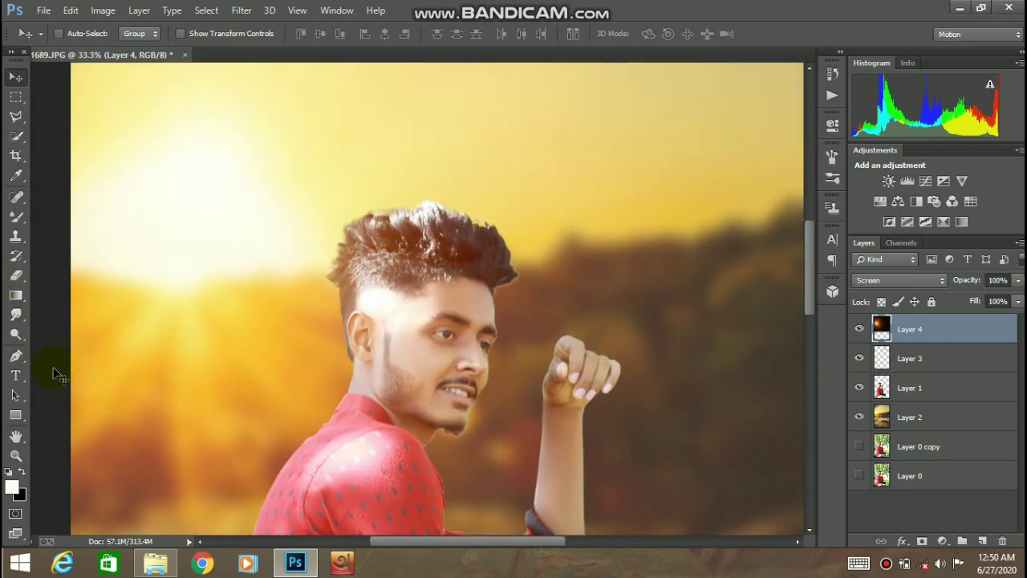
pyautogui.click(16, 317)
pyautogui.click(22, 298)
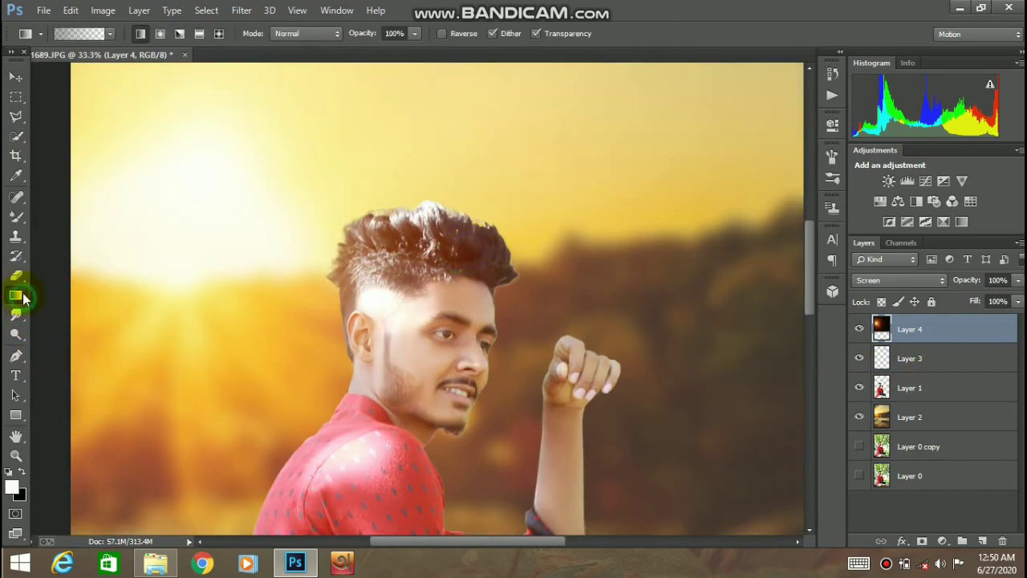
pyautogui.click(18, 277)
pyautogui.rightClick(417, 236)
pyautogui.click(546, 274)
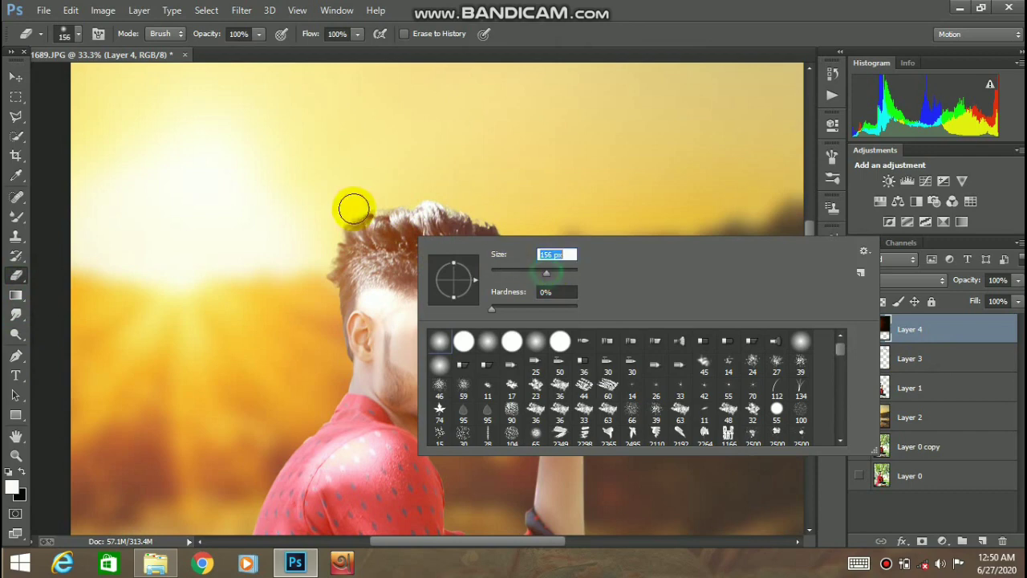
# Erase the bright fringe along the top edge of the man's hair on Layer 1
pyautogui.moveTo(445, 201); pyautogui.dragTo(527, 236)
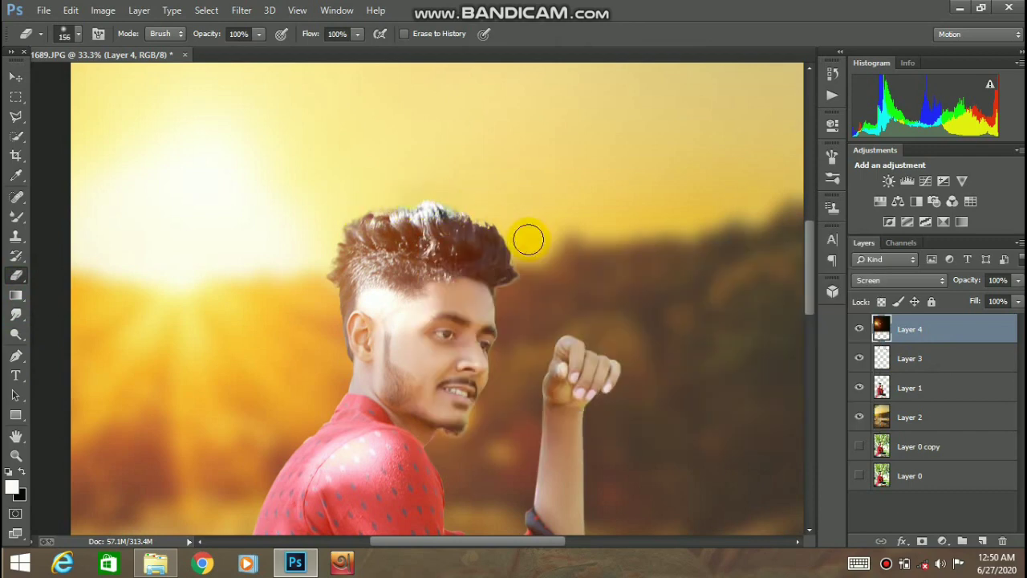
pyautogui.click(937, 388)
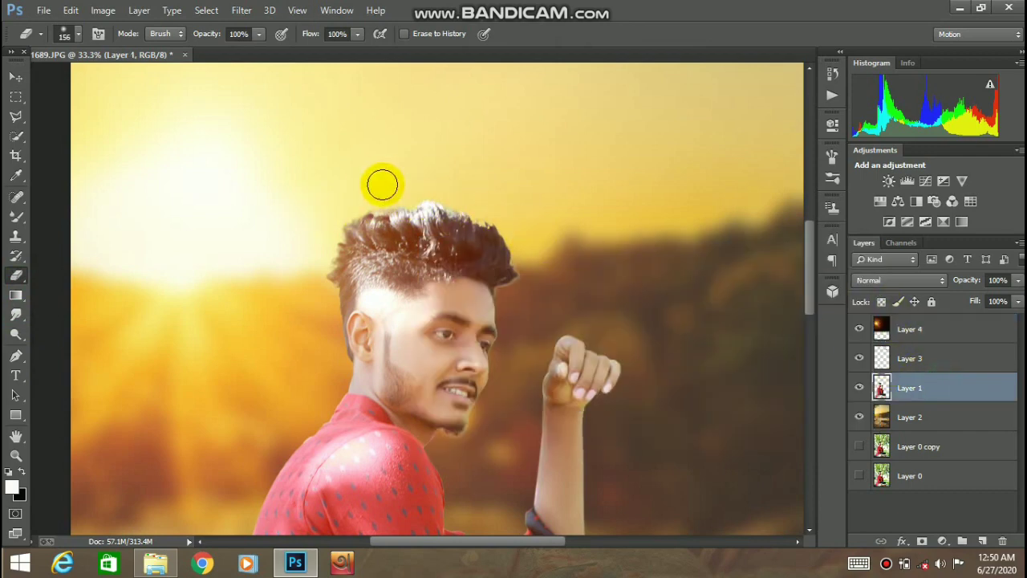
pyautogui.moveTo(378, 186)
pyautogui.mouseDown()
pyautogui.moveTo(451, 199)
pyautogui.moveTo(369, 200)
pyautogui.mouseUp()
pyautogui.click(471, 204)
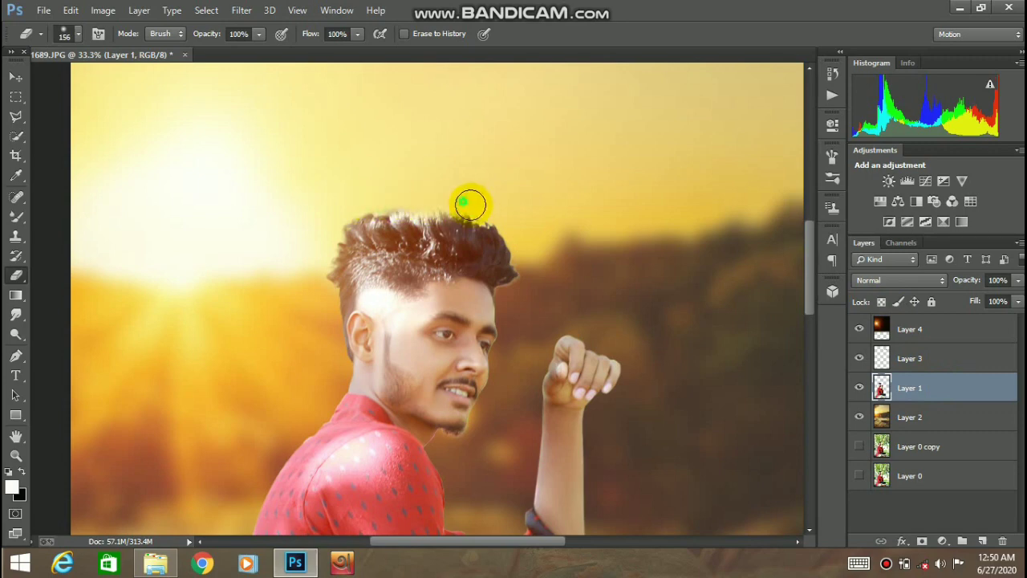
pyautogui.click(498, 212)
pyautogui.click(330, 220)
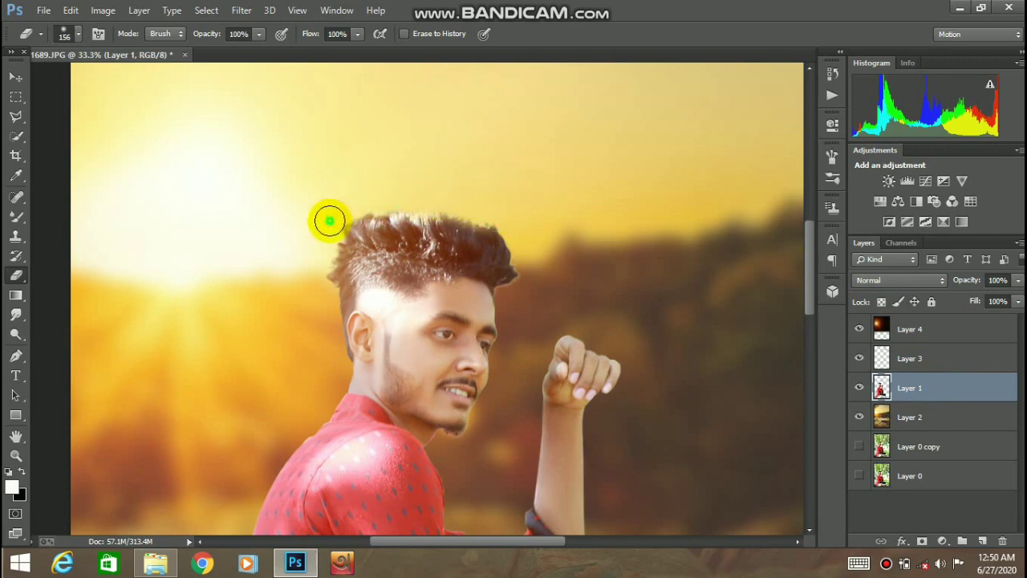
# Try to fade the top of the hair with a 279 px Eraser brush and undo the stroke
pyautogui.rightClick(367, 184)
pyautogui.click(366, 168)
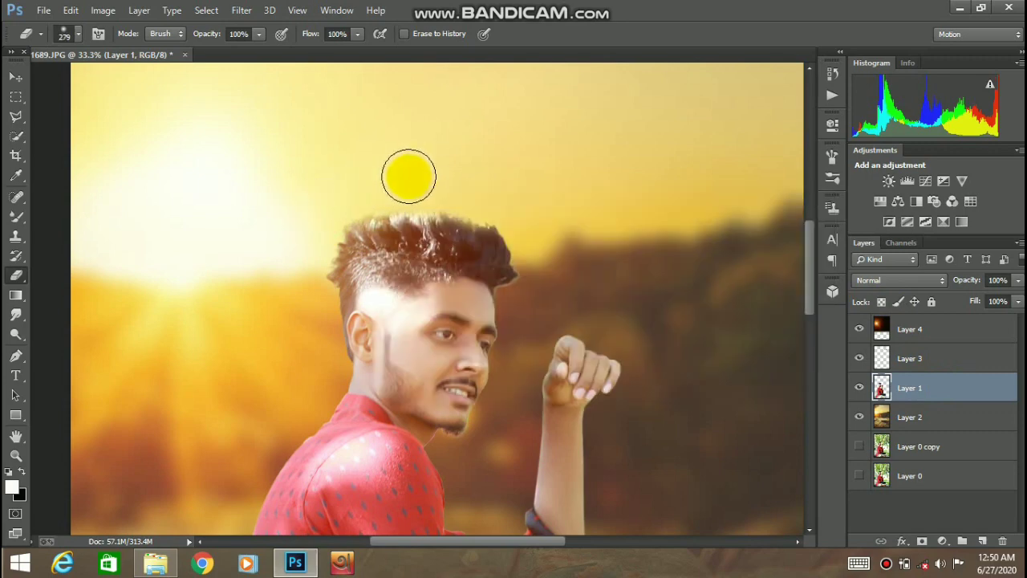
pyautogui.hotkey('ctrl', 'z')
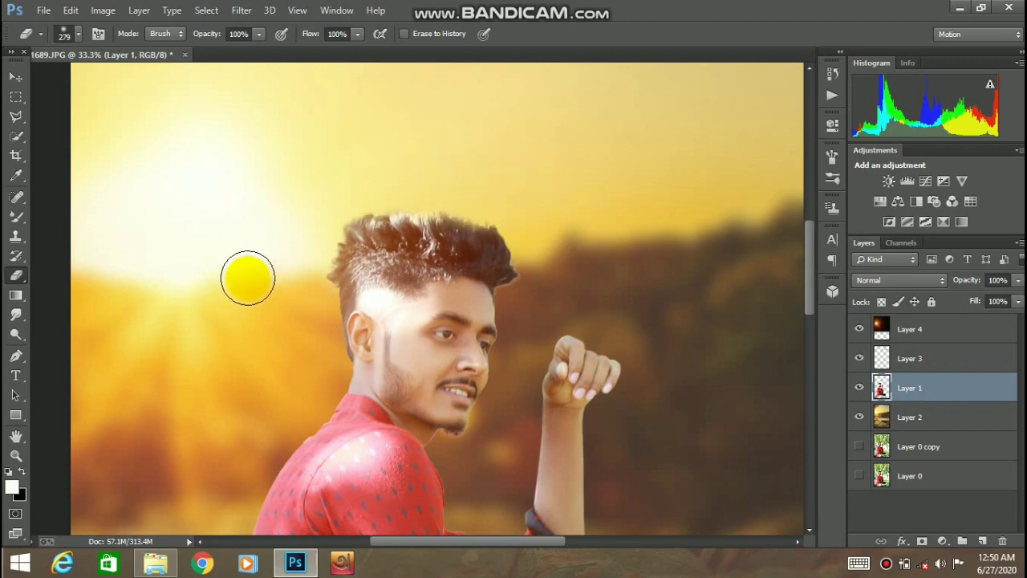
pyautogui.click(279, 258)
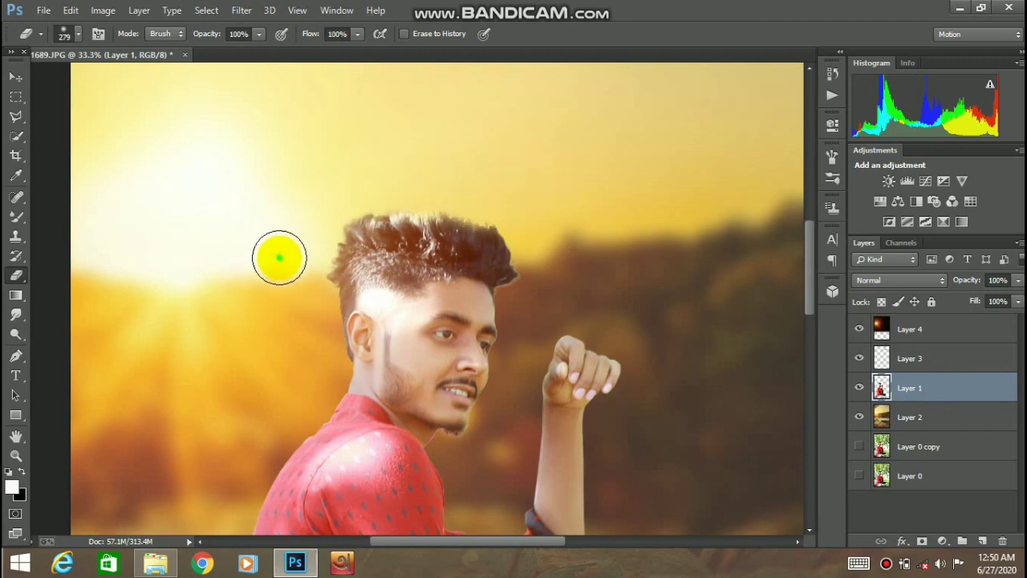
# Examine the erased hair edge against the sunset at different magnifications
pyautogui.keyDown('alt'); pyautogui.click(604, 271); pyautogui.keyUp('alt')
pyautogui.keyDown('alt'); pyautogui.click(603, 270); pyautogui.keyUp('alt')
pyautogui.keyDown('alt'); pyautogui.click(604, 271); pyautogui.keyUp('alt')
pyautogui.keyDown('alt'); pyautogui.click(603, 271); pyautogui.keyUp('alt')
pyautogui.keyDown('alt'); pyautogui.click(604, 270); pyautogui.keyUp('alt')
pyautogui.hotkey('alt', 'space')
pyautogui.click(385, 251)
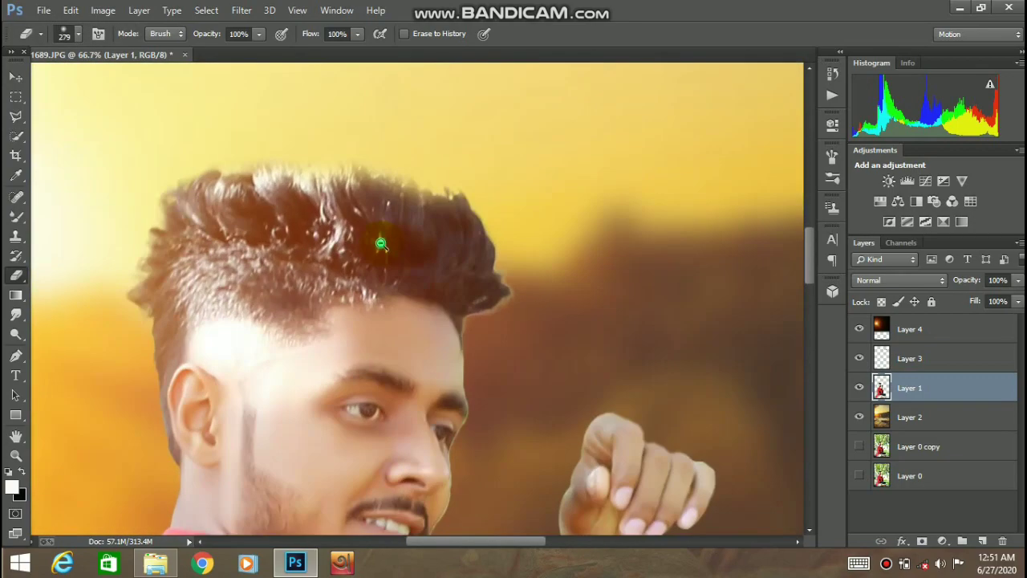
pyautogui.keyDown('alt'); pyautogui.click(380, 243); pyautogui.keyUp('alt')
pyautogui.moveTo(367, 247); pyautogui.dragTo(385, 311)
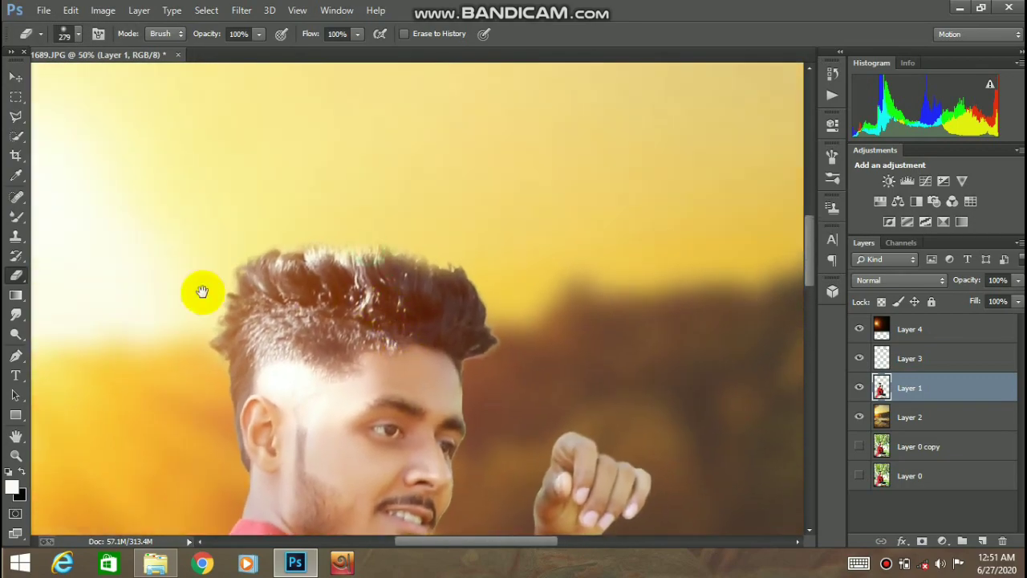
# Set up the Smudge tool with the 15 px spatter brush tip enlarged to 89 px
pyautogui.click(16, 315)
pyautogui.rightClick(381, 252)
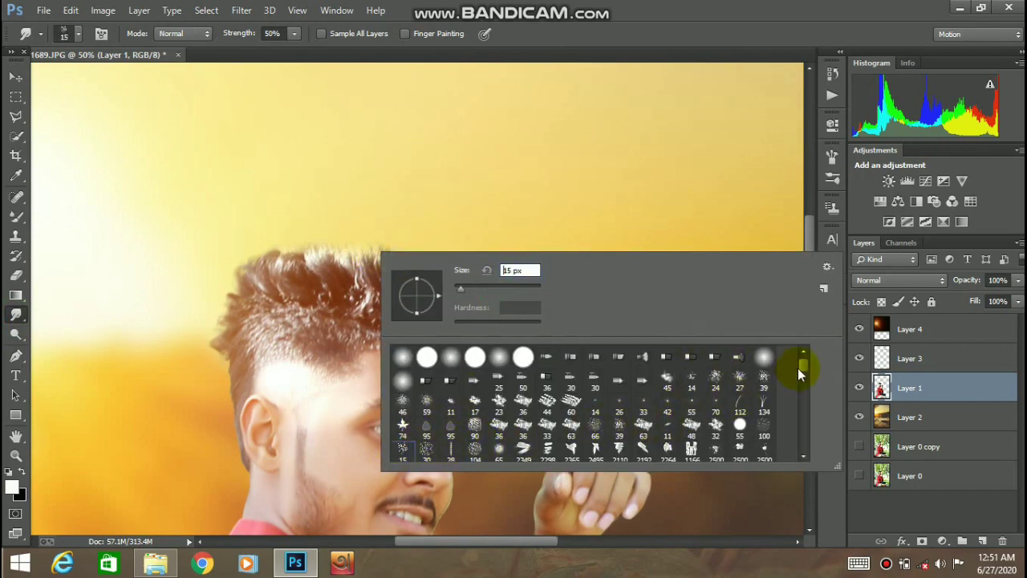
pyautogui.moveTo(802, 368); pyautogui.dragTo(803, 371)
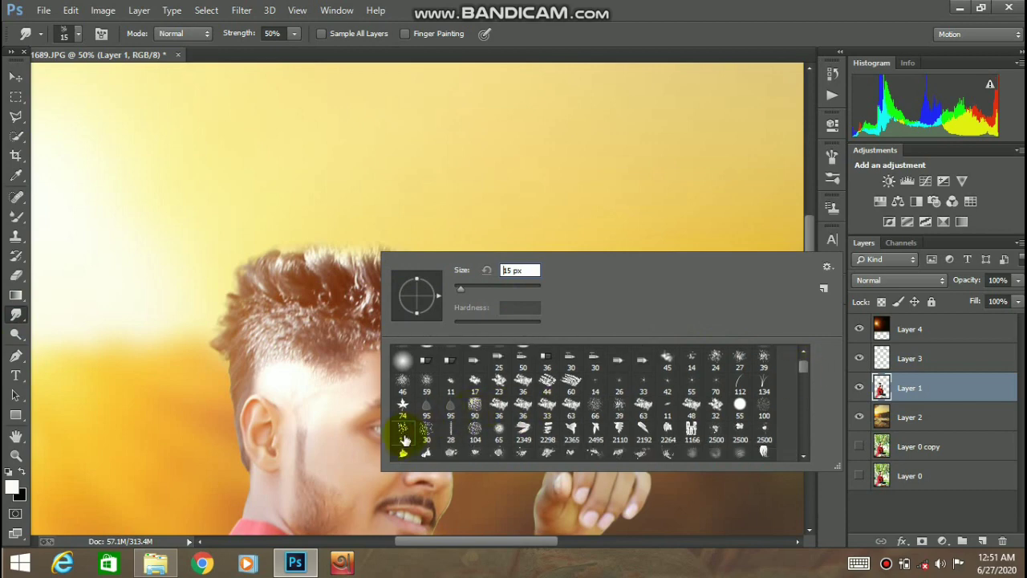
pyautogui.click(284, 274)
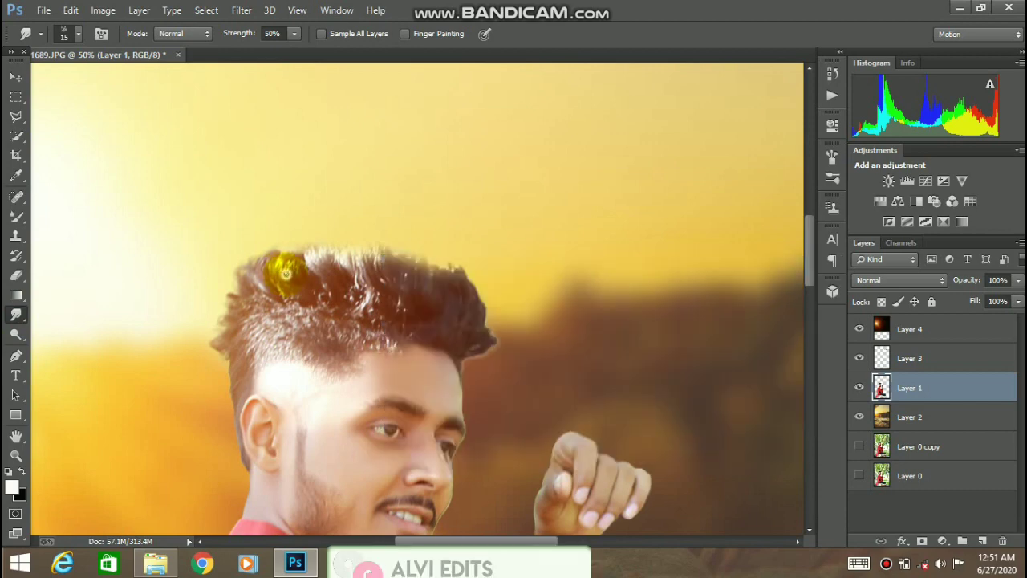
pyautogui.rightClick(293, 274)
pyautogui.moveTo(373, 309); pyautogui.dragTo(401, 309)
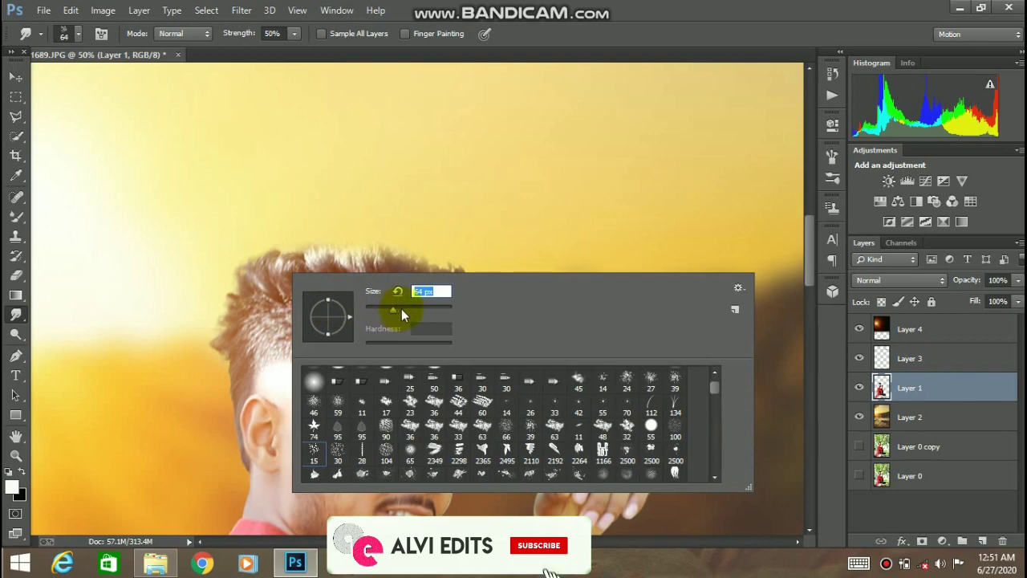
pyautogui.click(261, 281)
# Smudge hair strands outward along the left side of the man's hair and set the Smudge strength to 71%
pyautogui.moveTo(261, 299)
pyautogui.mouseDown()
pyautogui.moveTo(234, 284)
pyautogui.moveTo(255, 226)
pyautogui.moveTo(281, 296)
pyautogui.moveTo(290, 296)
pyautogui.moveTo(271, 282)
pyautogui.moveTo(271, 296)
pyautogui.moveTo(273, 227)
pyautogui.moveTo(293, 272)
pyautogui.moveTo(314, 291)
pyautogui.moveTo(297, 293)
pyautogui.moveTo(306, 272)
pyautogui.moveTo(285, 287)
pyautogui.moveTo(293, 222)
pyautogui.moveTo(237, 301)
pyautogui.mouseUp()
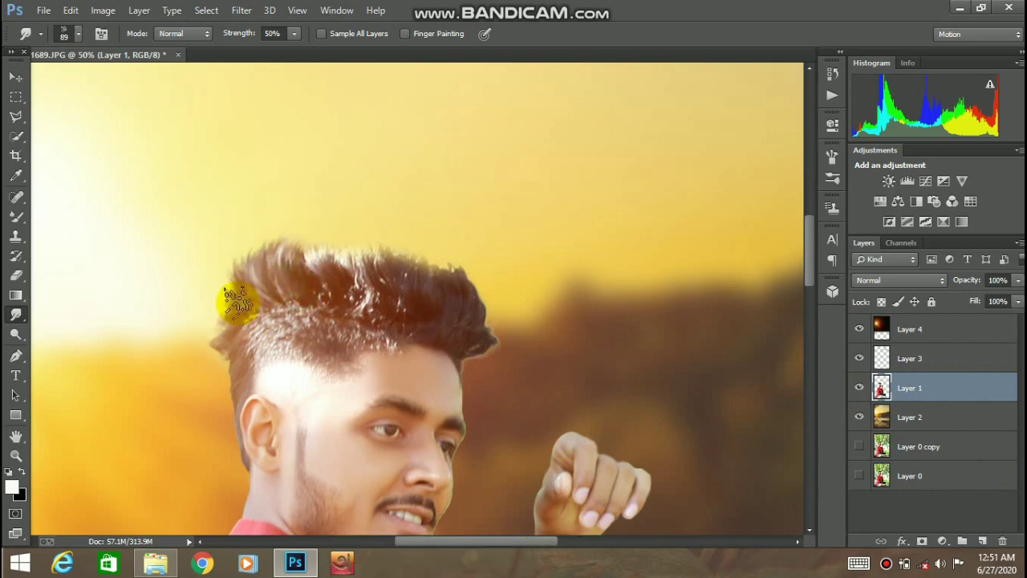
pyautogui.moveTo(309, 57); pyautogui.dragTo(312, 56)
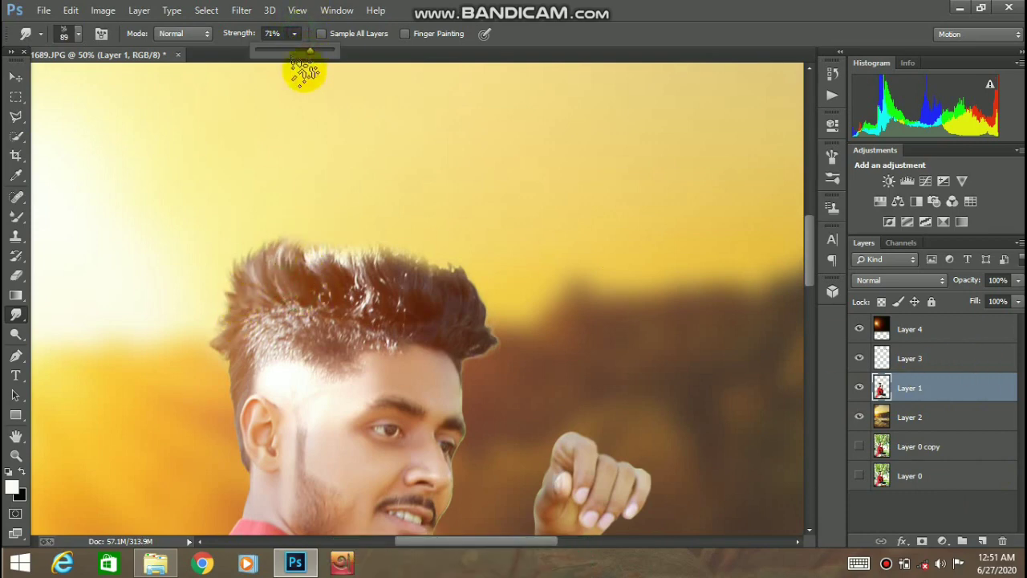
# Try pulling strands upward at both ends of the man's hairline top with the Smudge tool and undo the strokes
pyautogui.moveTo(247, 307); pyautogui.dragTo(232, 241)
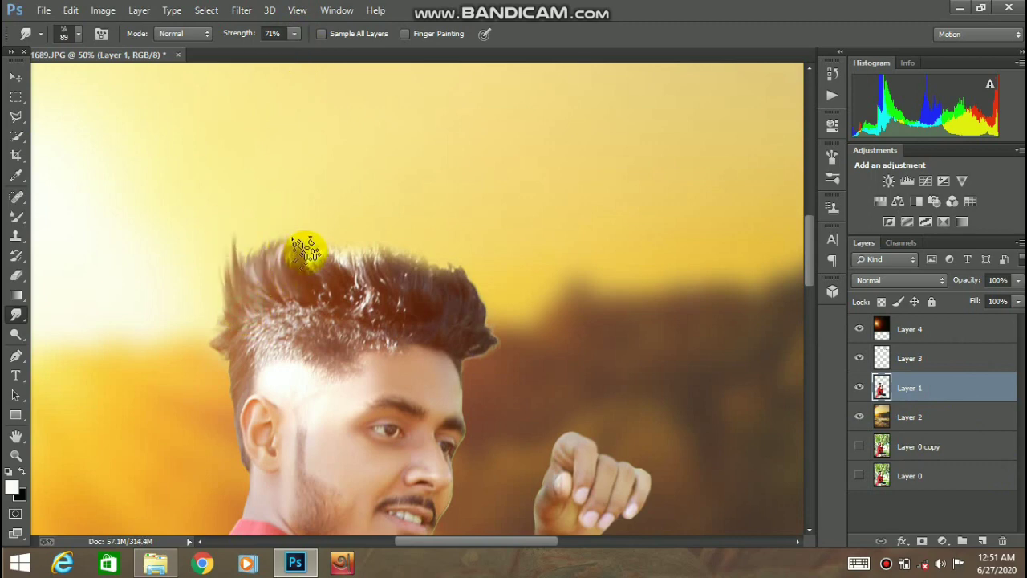
pyautogui.moveTo(303, 246)
pyautogui.mouseDown()
pyautogui.moveTo(304, 273)
pyautogui.moveTo(284, 290)
pyautogui.mouseUp()
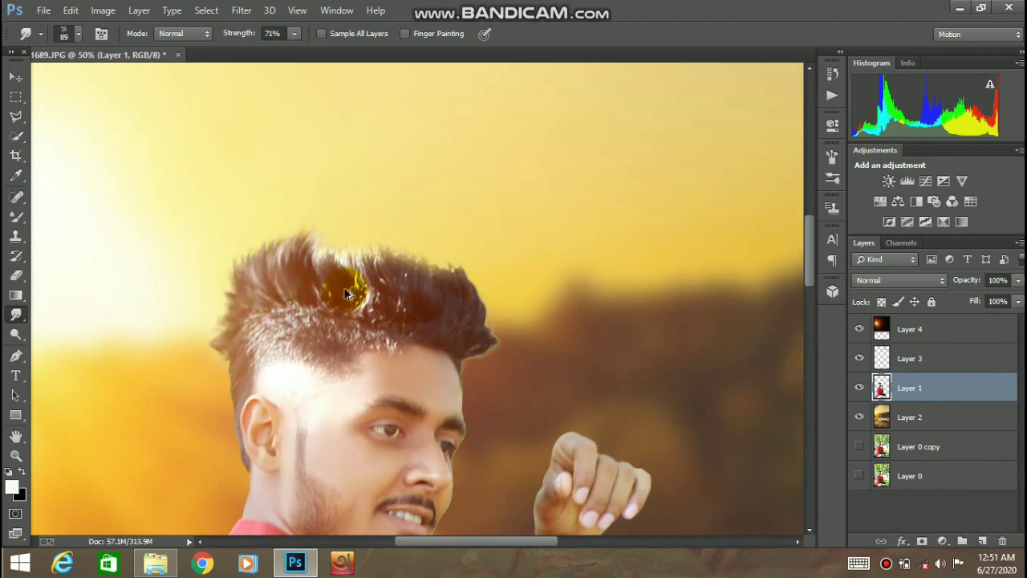
pyautogui.moveTo(460, 303)
pyautogui.mouseDown()
pyautogui.moveTo(455, 276)
pyautogui.moveTo(440, 251)
pyautogui.mouseUp()
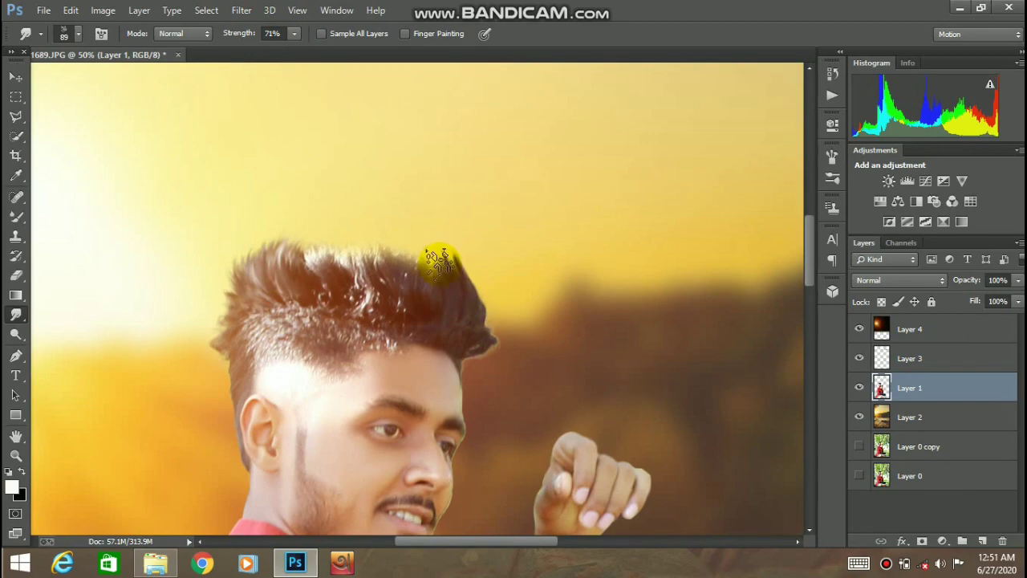
pyautogui.hotkey('ctrl', 'alt', 'z')
pyautogui.moveTo(420, 299); pyautogui.dragTo(397, 236)
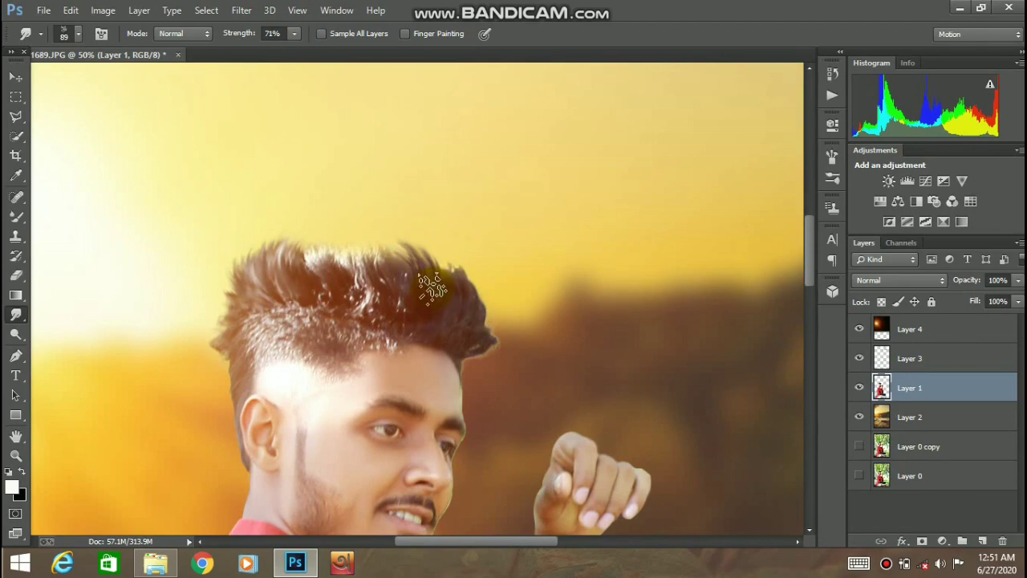
pyautogui.hotkey('ctrl', 'alt', 'z')
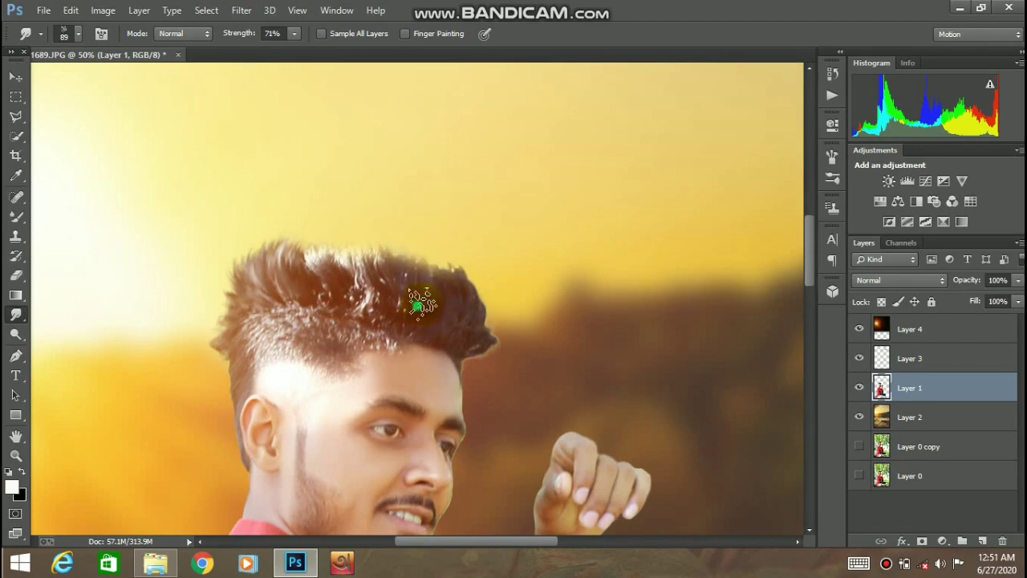
# Smudge short strands upward along the top edge of the man's hair, from the front across the middle
pyautogui.moveTo(422, 302); pyautogui.dragTo(410, 248)
pyautogui.moveTo(442, 298); pyautogui.dragTo(436, 252)
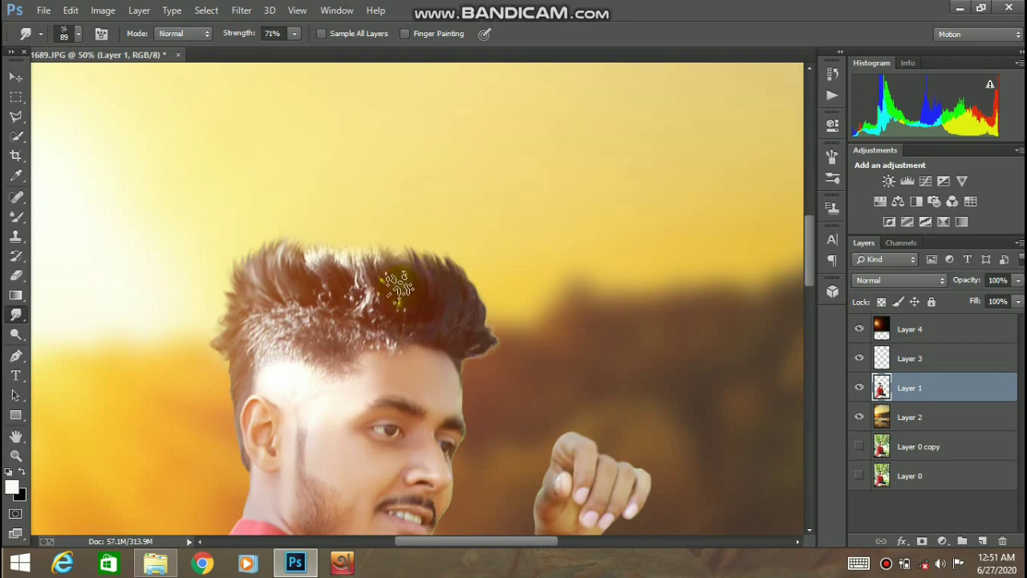
pyautogui.moveTo(403, 290)
pyautogui.mouseDown()
pyautogui.moveTo(378, 239)
pyautogui.moveTo(377, 288)
pyautogui.moveTo(359, 240)
pyautogui.mouseUp()
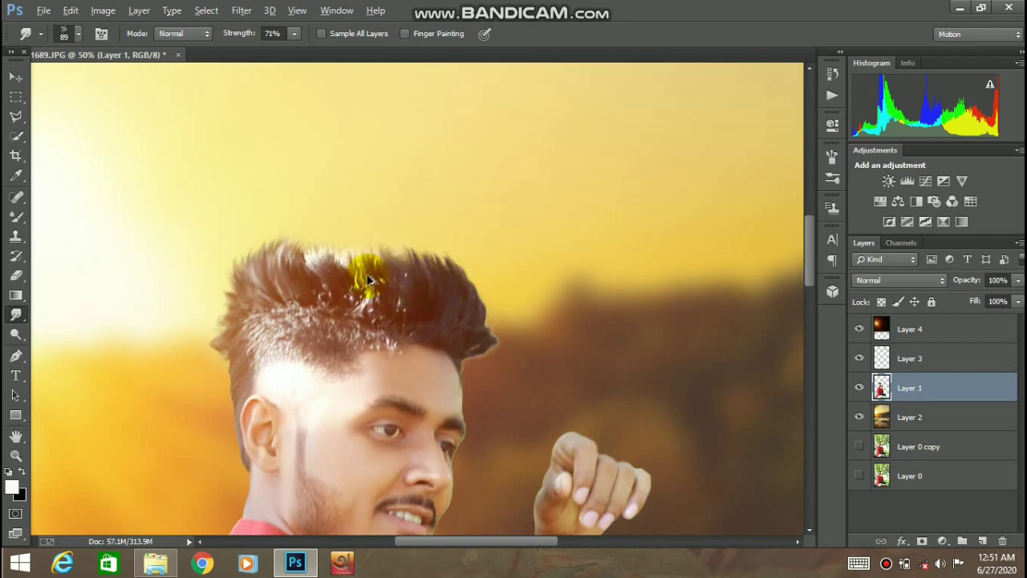
pyautogui.moveTo(384, 303)
pyautogui.mouseDown()
pyautogui.moveTo(391, 263)
pyautogui.moveTo(365, 250)
pyautogui.moveTo(378, 277)
pyautogui.moveTo(365, 295)
pyautogui.moveTo(351, 280)
pyautogui.moveTo(316, 288)
pyautogui.moveTo(341, 242)
pyautogui.moveTo(299, 276)
pyautogui.moveTo(299, 247)
pyautogui.moveTo(326, 234)
pyautogui.moveTo(348, 293)
pyautogui.moveTo(362, 236)
pyautogui.mouseUp()
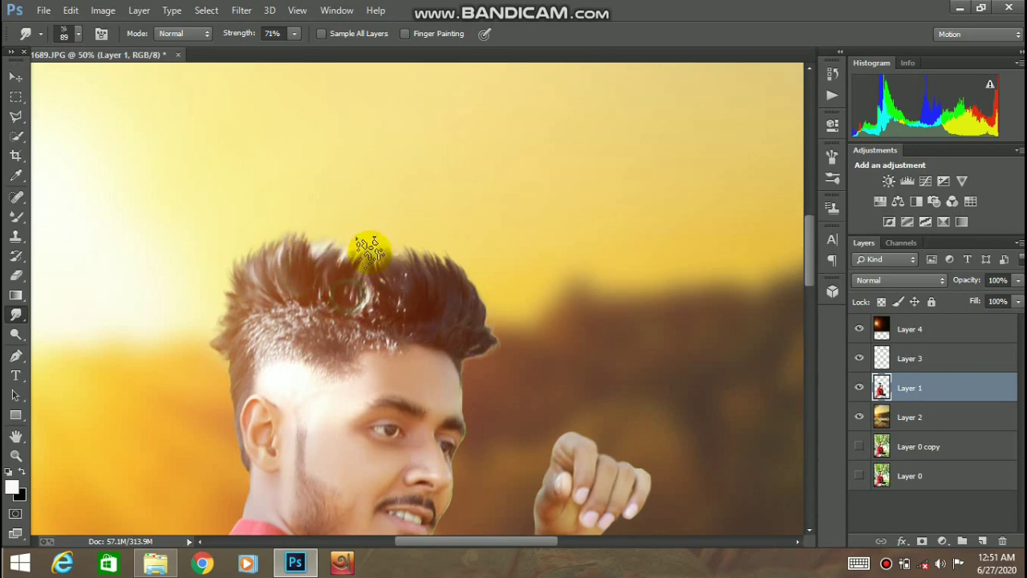
pyautogui.moveTo(328, 278)
pyautogui.mouseDown()
pyautogui.moveTo(364, 237)
pyautogui.moveTo(318, 261)
pyautogui.moveTo(315, 277)
pyautogui.moveTo(361, 235)
pyautogui.moveTo(370, 275)
pyautogui.moveTo(374, 255)
pyautogui.moveTo(384, 269)
pyautogui.moveTo(392, 253)
pyautogui.moveTo(392, 264)
pyautogui.moveTo(415, 256)
pyautogui.mouseUp()
# Refine the strands across the crown of the man's hair with further Smudge strokes at 33.3% zoom
pyautogui.keyDown('alt'); pyautogui.click(416, 257); pyautogui.keyUp('alt')
pyautogui.keyDown('alt'); pyautogui.click(415, 257); pyautogui.keyUp('alt')
pyautogui.keyDown('alt'); pyautogui.click(416, 258); pyautogui.keyUp('alt')
pyautogui.hotkey('alt', 'space')
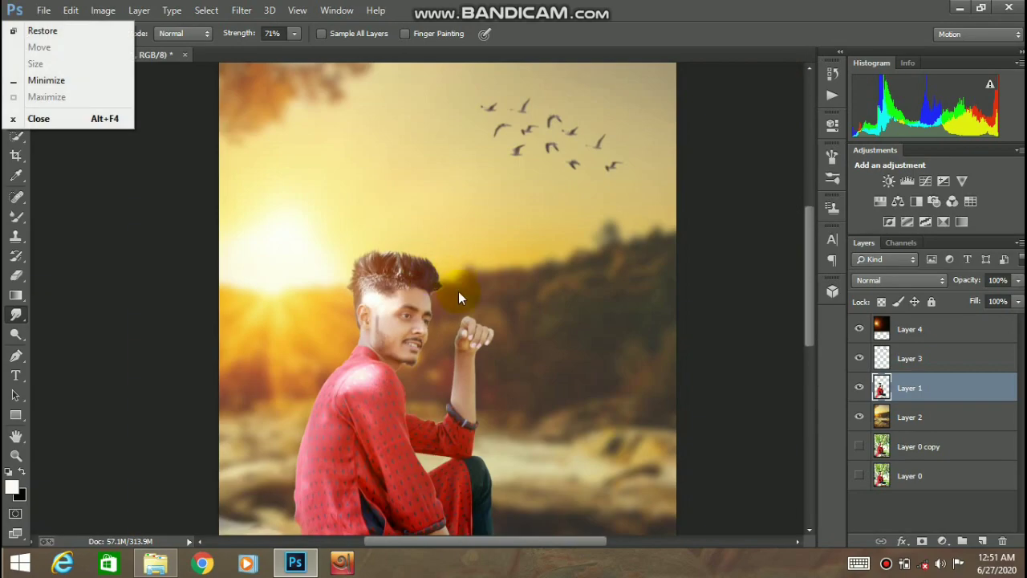
pyautogui.keyDown('ctrl'); pyautogui.click(406, 265); pyautogui.keyUp('ctrl')
pyautogui.keyDown('ctrl'); pyautogui.click(405, 264); pyautogui.keyUp('ctrl')
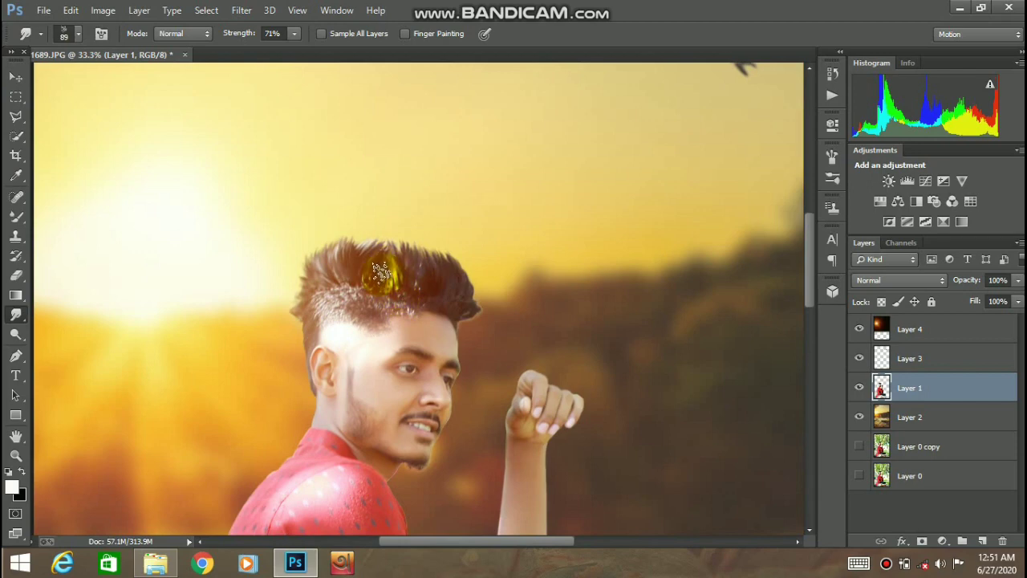
pyautogui.moveTo(354, 261)
pyautogui.mouseDown()
pyautogui.moveTo(367, 238)
pyautogui.moveTo(384, 235)
pyautogui.moveTo(428, 247)
pyautogui.moveTo(433, 271)
pyautogui.moveTo(426, 240)
pyautogui.moveTo(434, 265)
pyautogui.mouseUp()
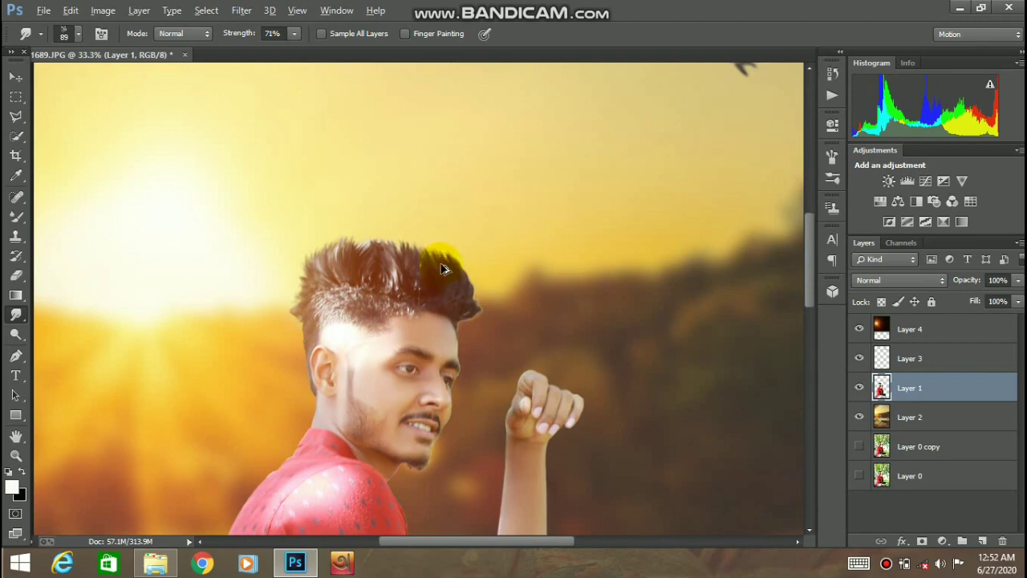
# Examine the smudged hair and the whole composite at different magnifications
pyautogui.keyDown('alt'); pyautogui.click(446, 257); pyautogui.keyUp('alt')
pyautogui.keyDown('alt'); pyautogui.click(446, 258); pyautogui.keyUp('alt')
pyautogui.keyDown('alt'); pyautogui.click(479, 313); pyautogui.keyUp('alt')
pyautogui.hotkey('alt', 'space')
pyautogui.keyDown('alt'); pyautogui.click(470, 302); pyautogui.keyUp('alt')
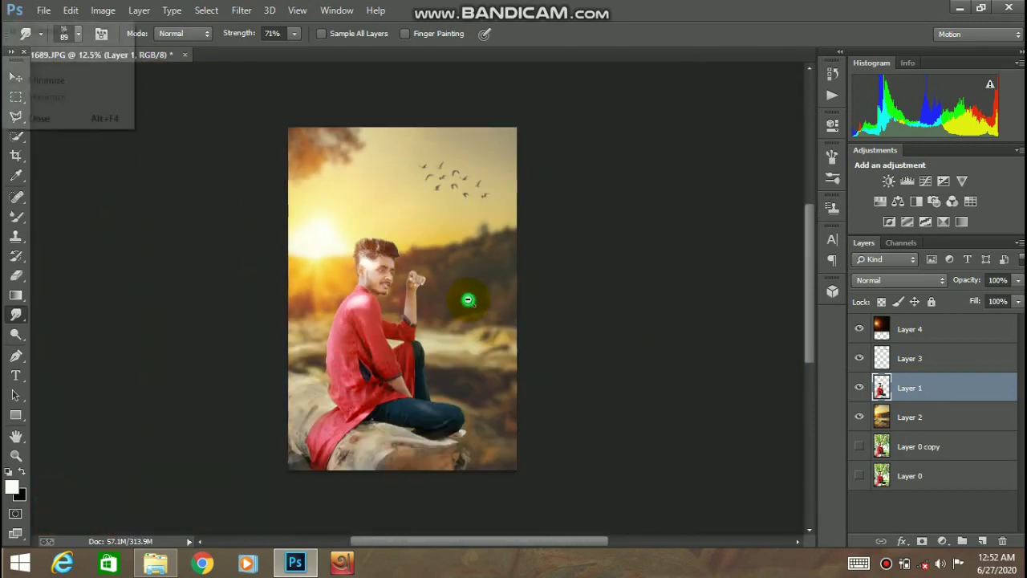
pyautogui.keyDown('alt'); pyautogui.click(468, 300); pyautogui.keyUp('alt')
pyautogui.hotkey('alt', 'space')
pyautogui.click(406, 253)
pyautogui.keyDown('ctrl'); pyautogui.click(405, 252); pyautogui.keyUp('ctrl')
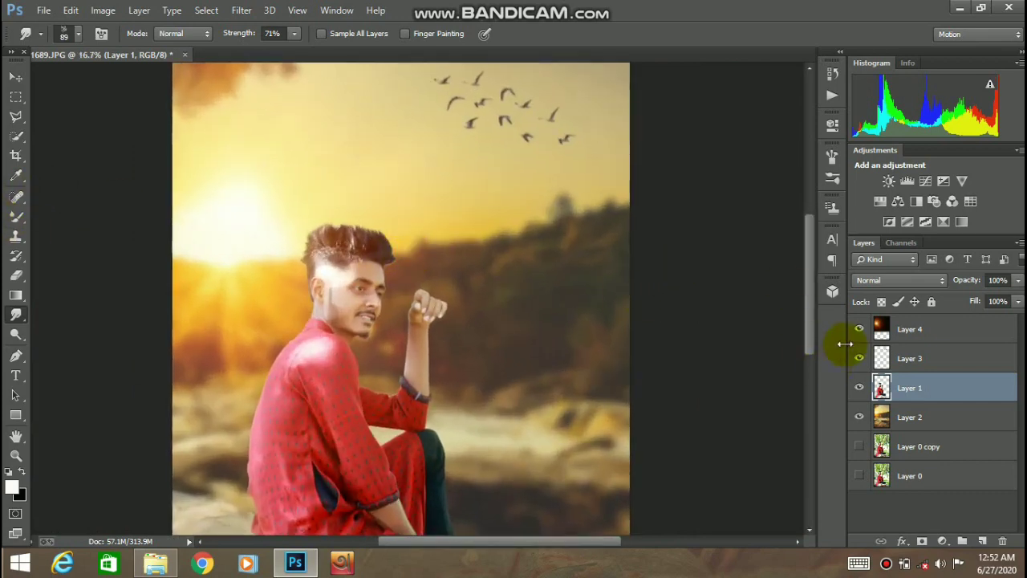
pyautogui.moveTo(394, 467); pyautogui.dragTo(398, 351)
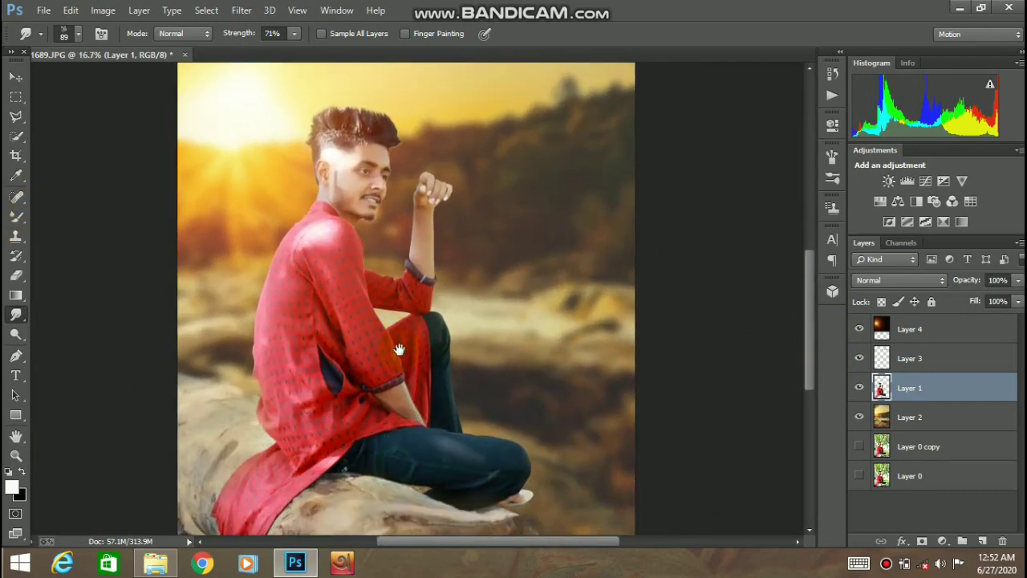
pyautogui.keyDown('alt'); pyautogui.click(399, 352); pyautogui.keyUp('alt')
pyautogui.keyDown('alt'); pyautogui.click(400, 353); pyautogui.keyUp('alt')
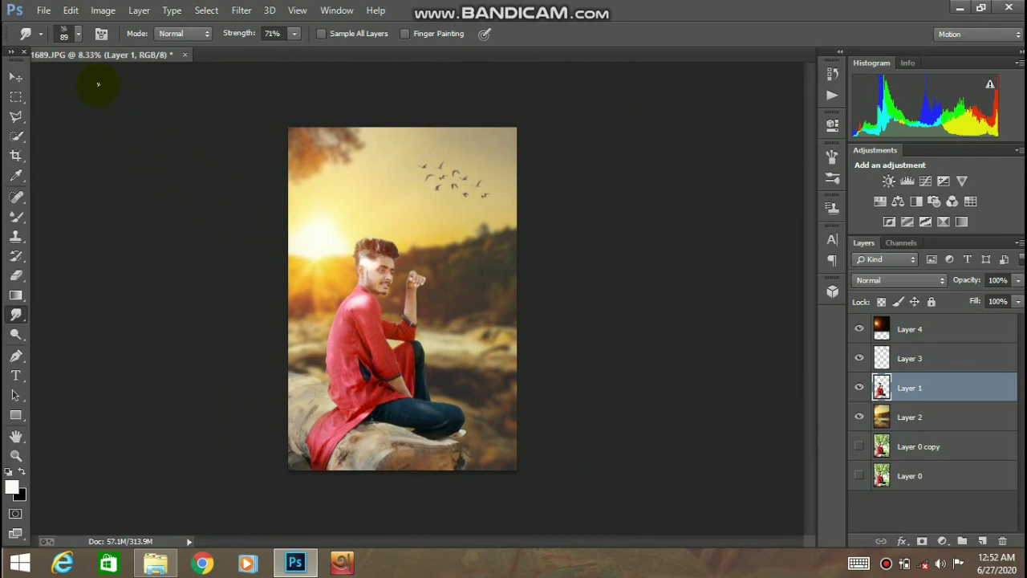
# Select all six layers, from Layer 4 down to Layer 0, and merge them into one
pyautogui.keyDown('shift'); pyautogui.click(915, 332); pyautogui.keyUp('shift')
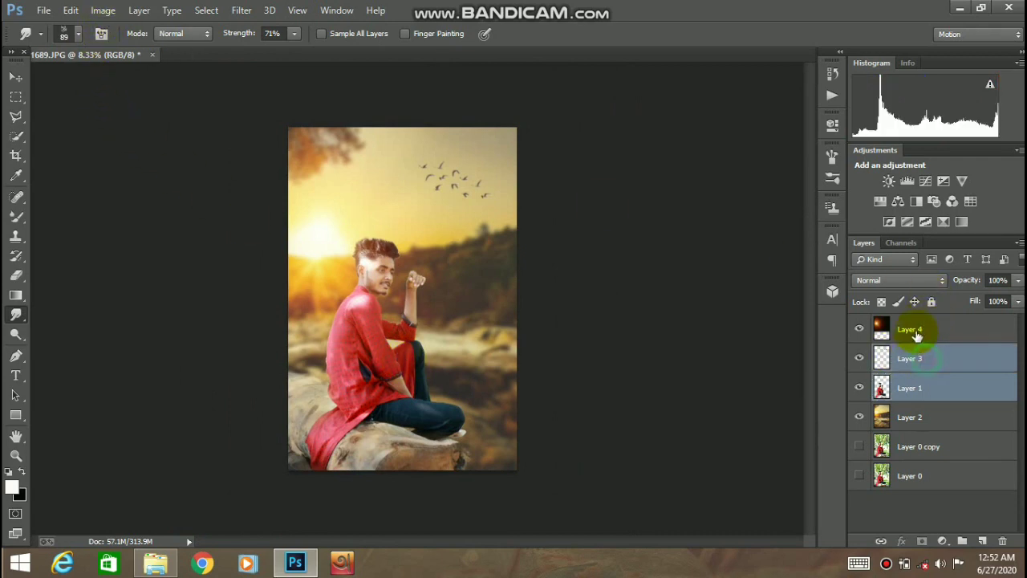
pyautogui.keyDown('ctrl'); pyautogui.click(932, 447); pyautogui.keyUp('ctrl')
pyautogui.keyDown('ctrl'); pyautogui.click(941, 420); pyautogui.keyUp('ctrl')
pyautogui.keyDown('ctrl'); pyautogui.click(943, 475); pyautogui.keyUp('ctrl')
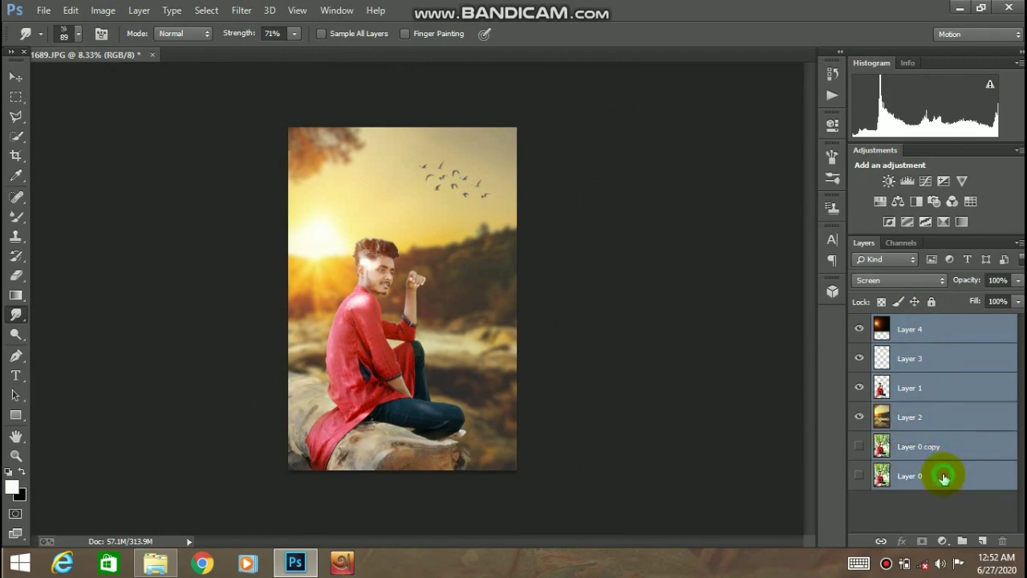
pyautogui.rightClick(945, 477)
pyautogui.click(770, 356)
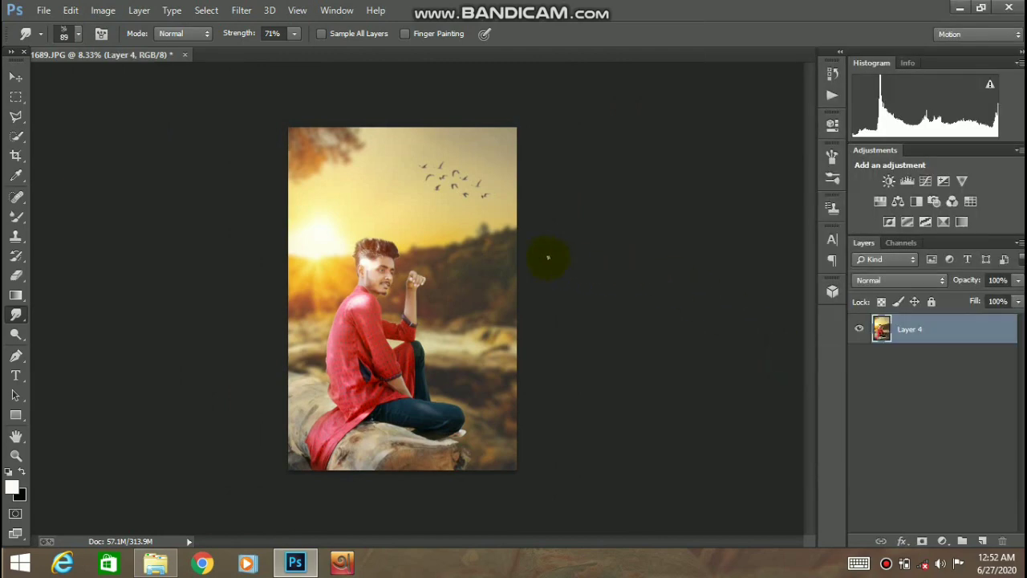
# Apply a Hue/Saturation adjustment to the merged image with saturation +7 and a slight lightness change
pyautogui.scroll(1, 457, 244)
pyautogui.scroll(-1, 495, 284)
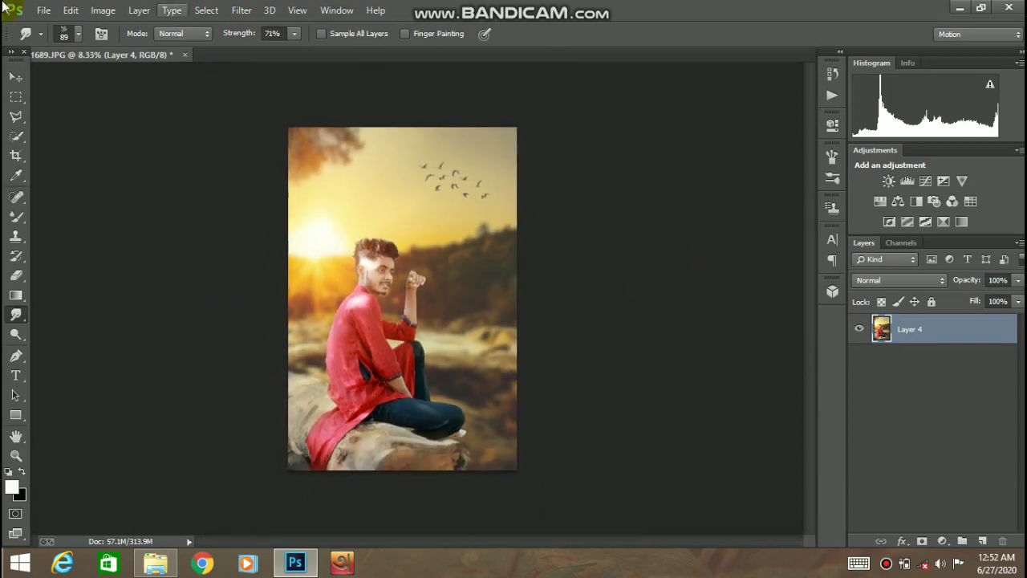
pyautogui.click(102, 10)
pyautogui.moveTo(130, 48)
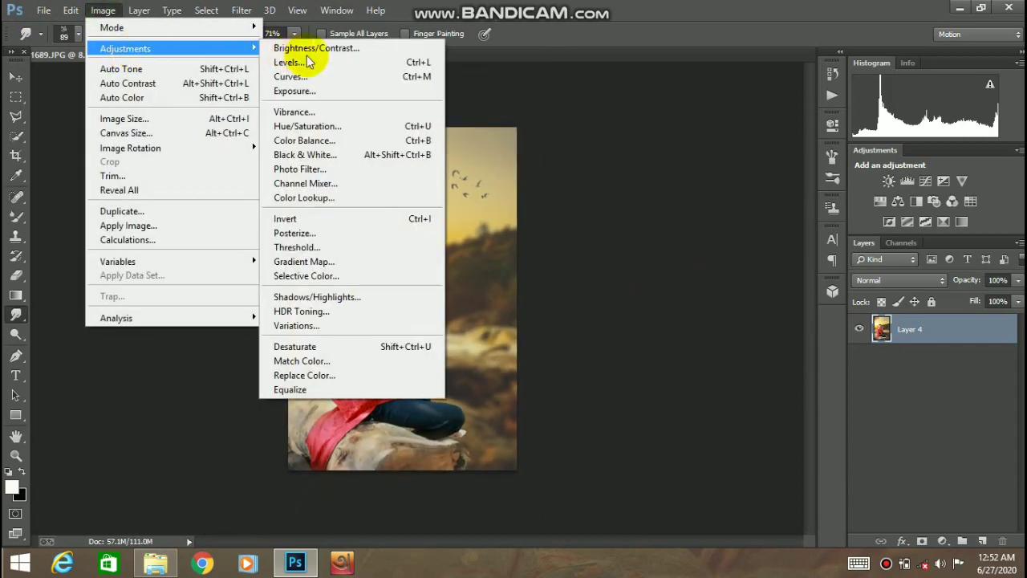
pyautogui.click(333, 126)
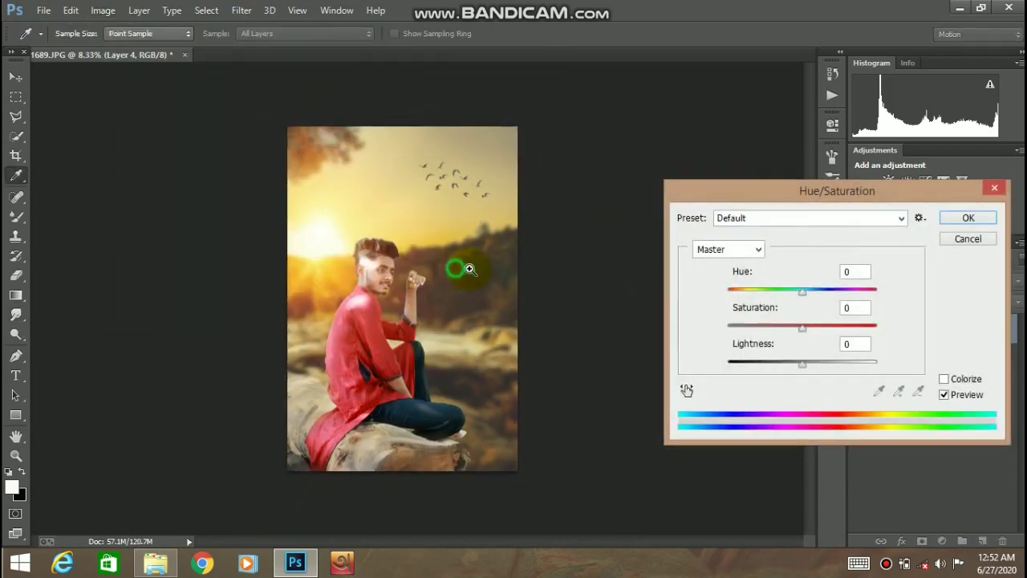
pyautogui.scroll(1, 466, 264)
pyautogui.moveTo(803, 291); pyautogui.dragTo(807, 325)
pyautogui.keyDown('alt'); pyautogui.click(553, 302); pyautogui.keyUp('alt')
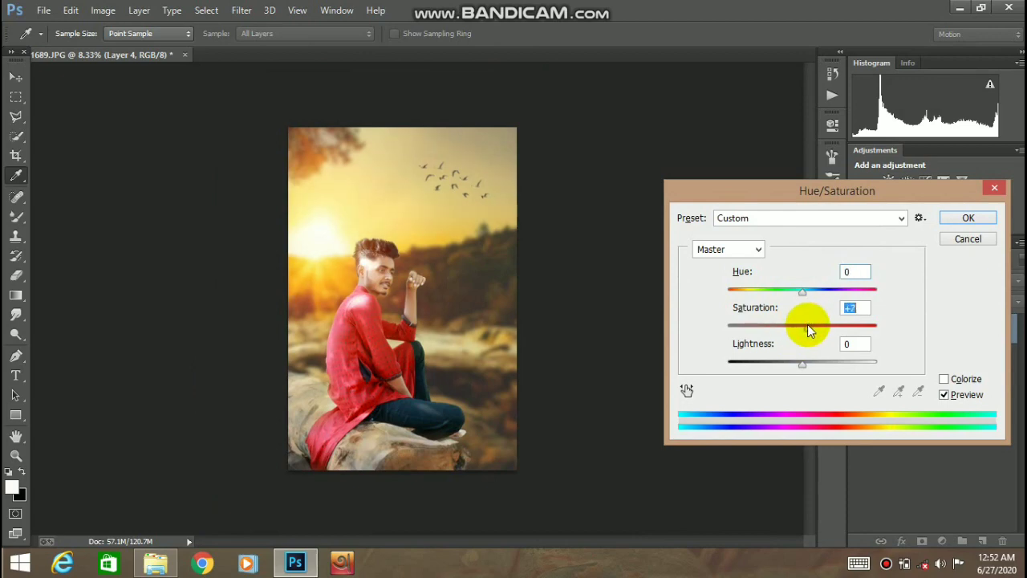
pyautogui.moveTo(802, 361); pyautogui.dragTo(799, 358)
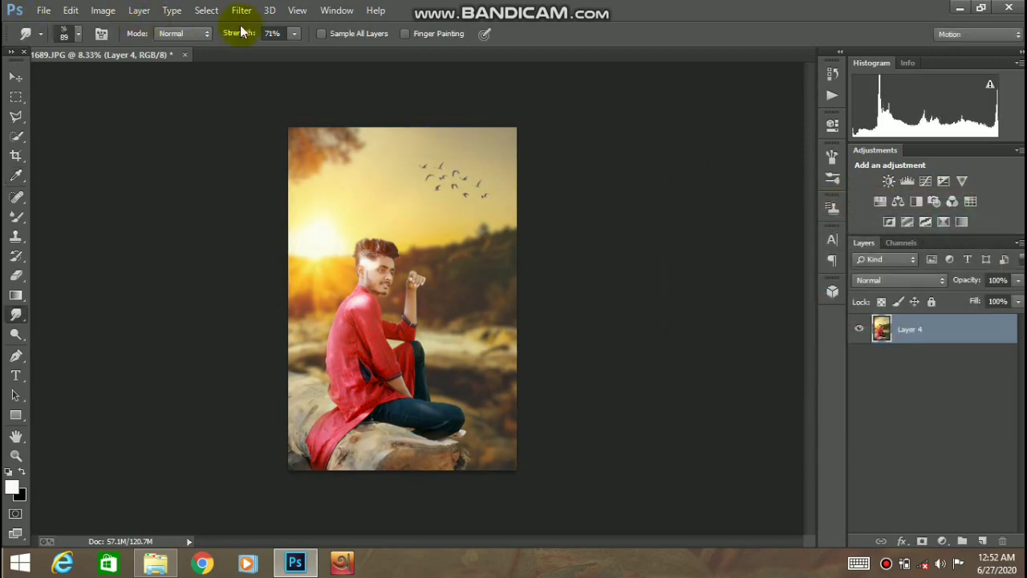
pyautogui.click(244, 15)
pyautogui.click(296, 98)
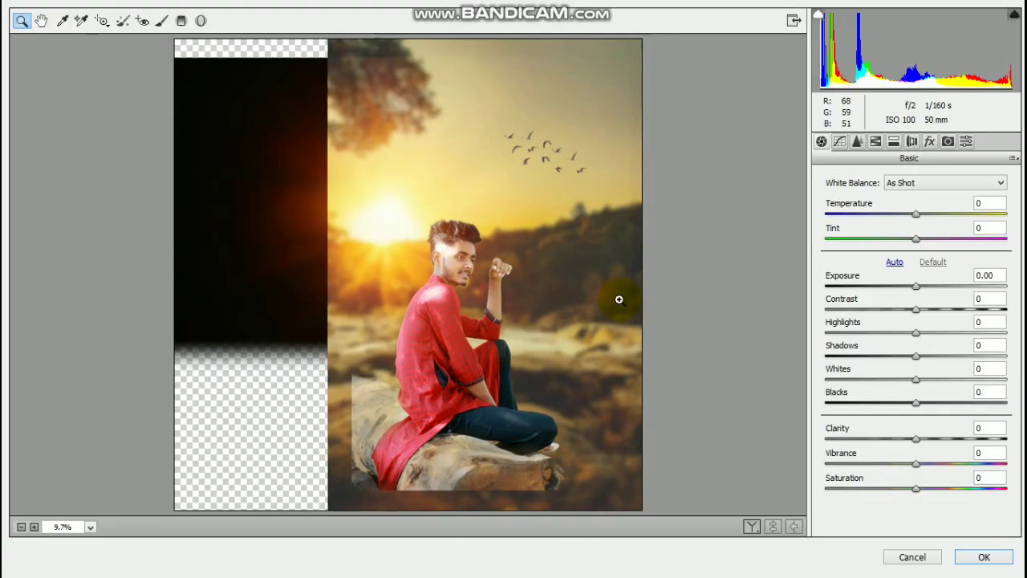
pyautogui.click(912, 558)
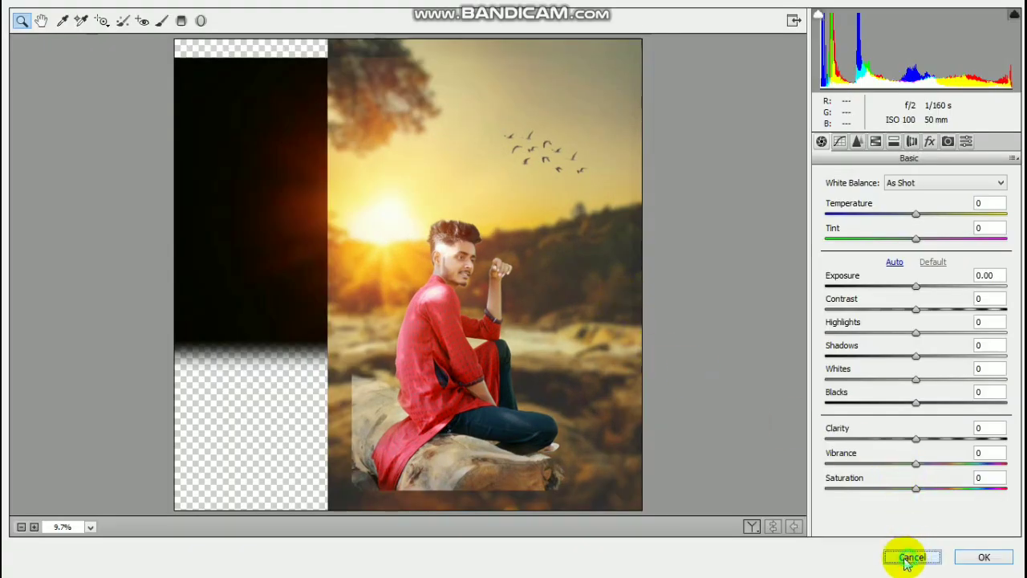
# Crop the merged layer to the current canvas bounds, deleting the pixels outside them
pyautogui.click(17, 155)
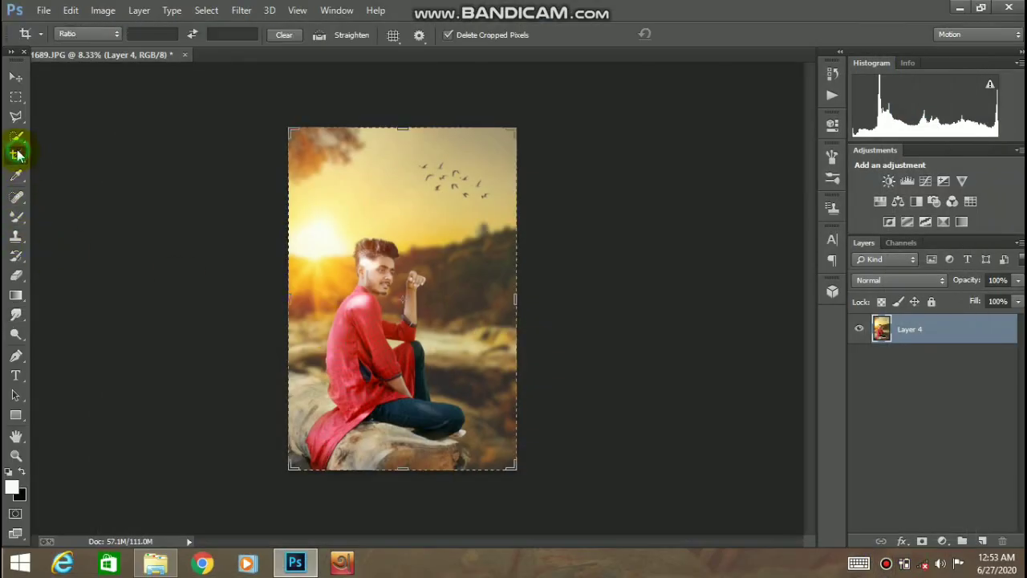
pyautogui.press('Return')
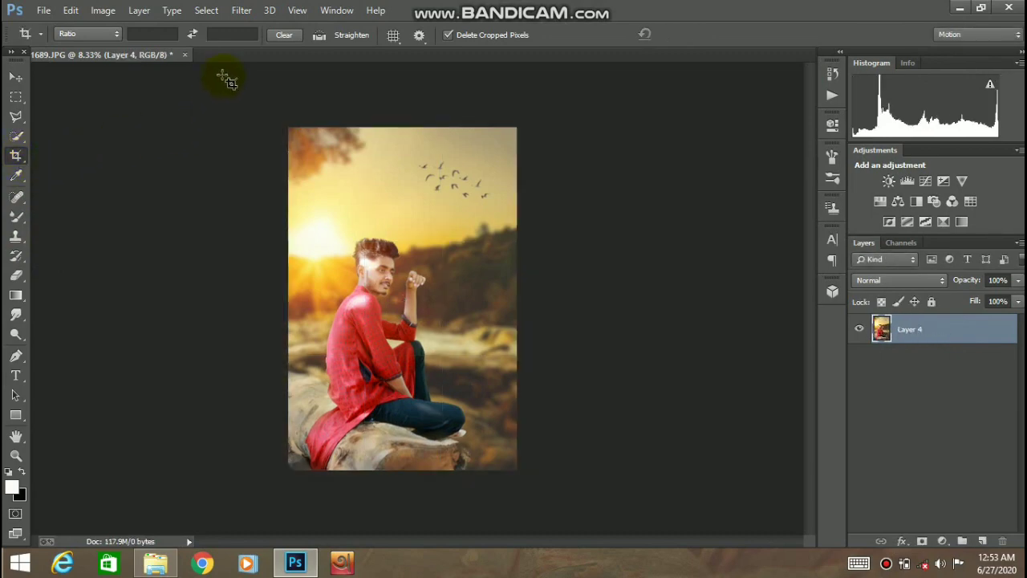
# Open the Camera Raw Filter on the merged layer and set Vibrance +5, Saturation -3 and Blacks -28
pyautogui.click(248, 20)
pyautogui.click(275, 96)
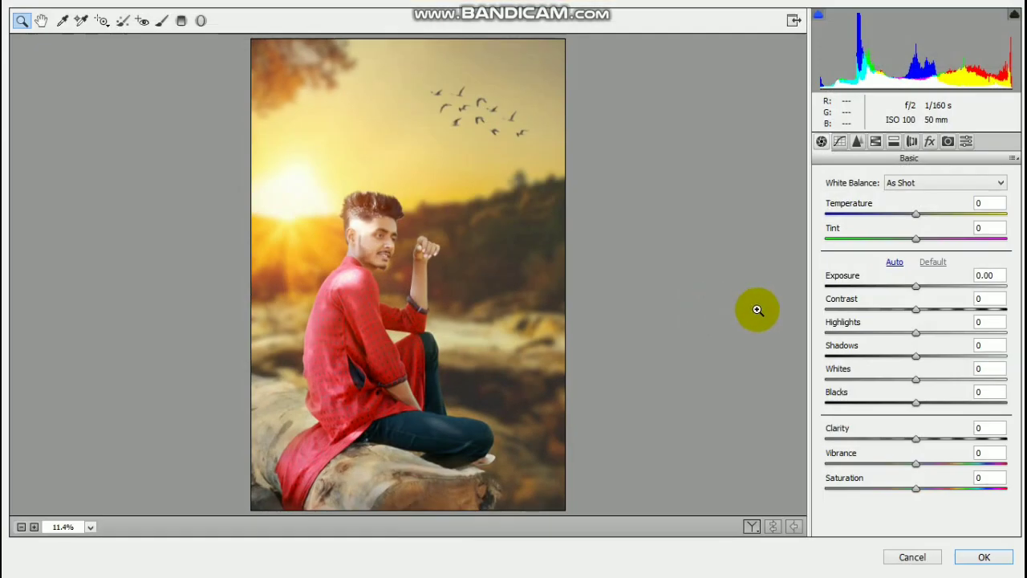
pyautogui.moveTo(917, 462); pyautogui.dragTo(912, 488)
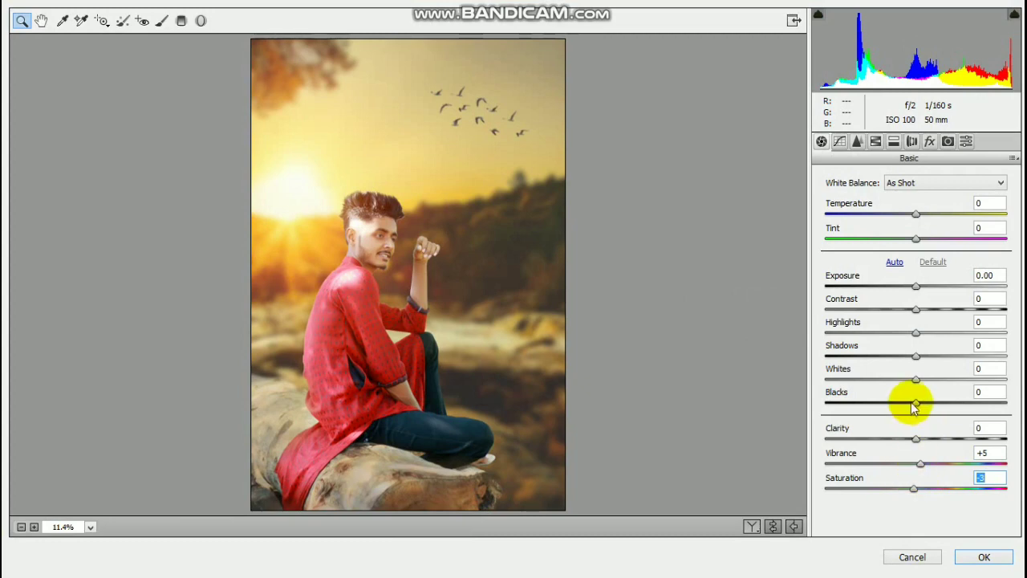
pyautogui.moveTo(927, 399); pyautogui.dragTo(890, 430)
pyautogui.keyDown('alt'); pyautogui.click(488, 407); pyautogui.keyUp('alt')
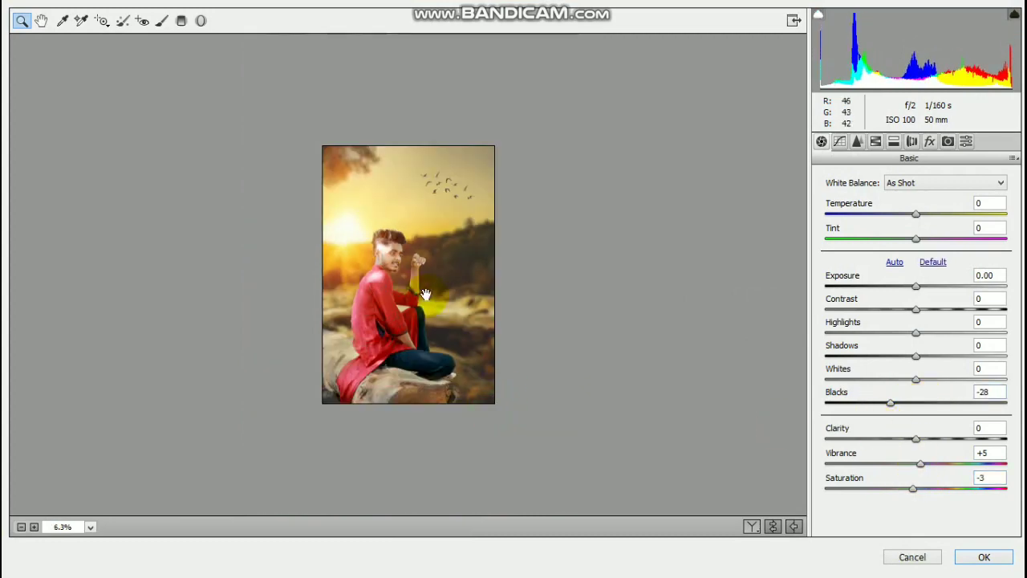
pyautogui.click(403, 281)
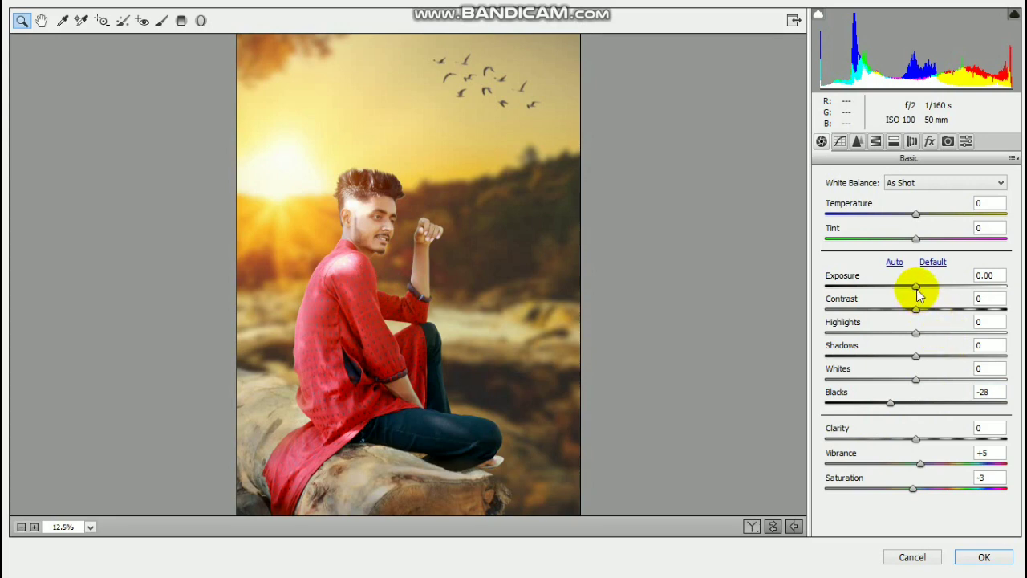
# Set the basic Exposure to -0.05 and Contrast to +5, checking the photo at different magnifications
pyautogui.moveTo(918, 289); pyautogui.dragTo(920, 309)
pyautogui.keyDown('alt'); pyautogui.click(534, 353); pyautogui.keyUp('alt')
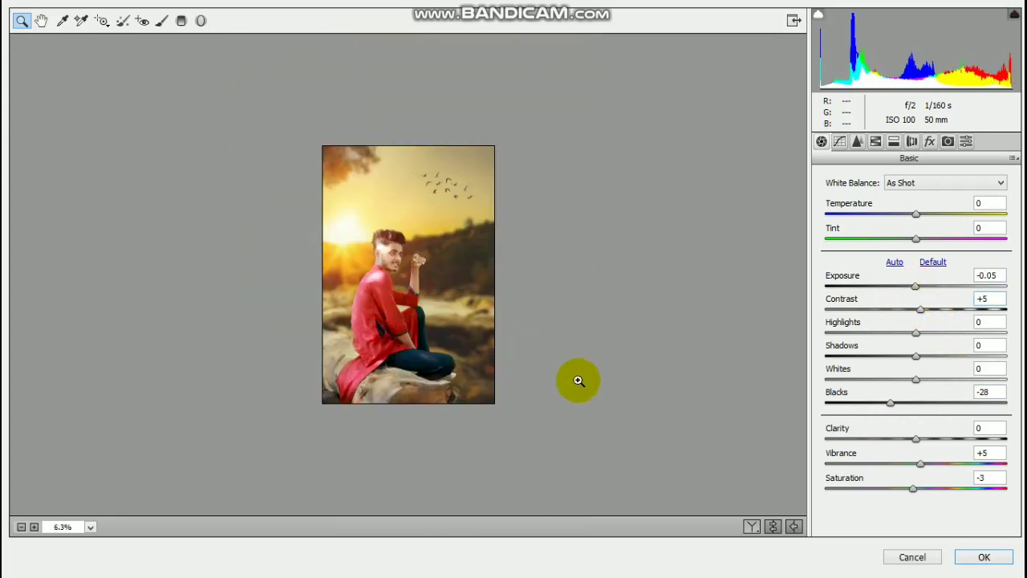
pyautogui.click(429, 290)
# In the HSL adjustments, set the Oranges saturation to +5 and the Yellows luminance to -16
pyautogui.click(878, 142)
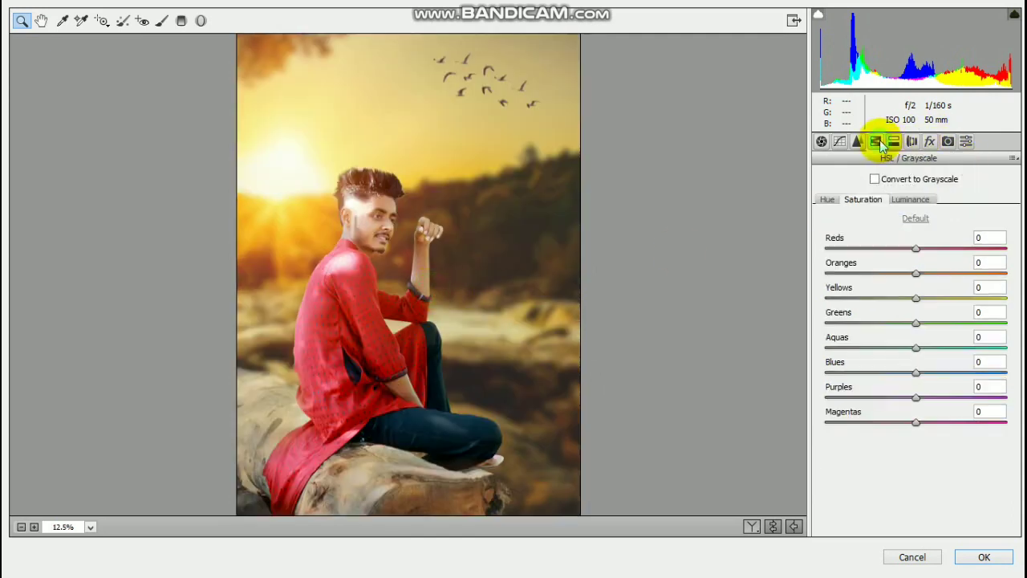
pyautogui.moveTo(922, 275)
pyautogui.mouseDown()
pyautogui.moveTo(908, 278)
pyautogui.moveTo(923, 272)
pyautogui.mouseUp()
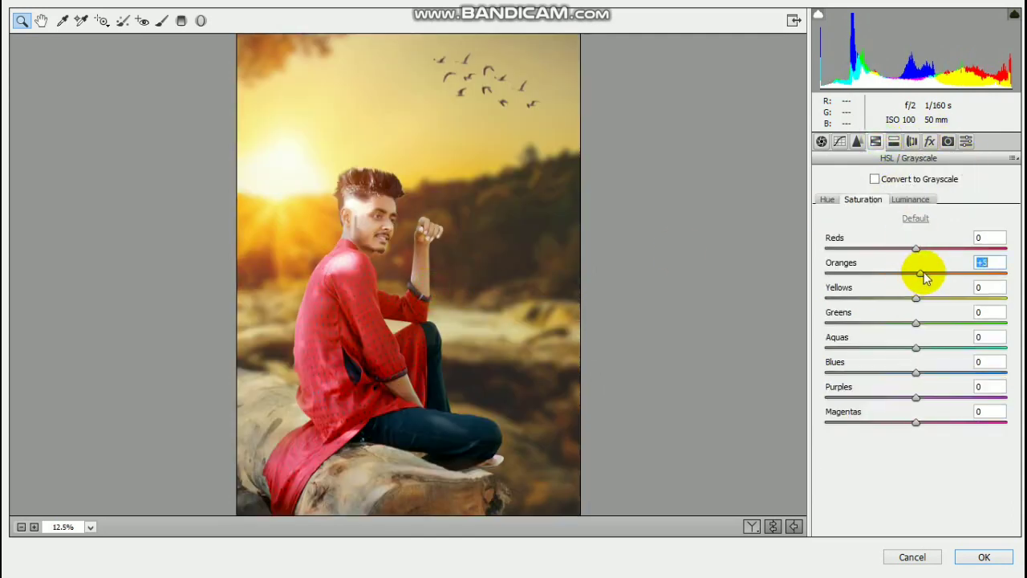
pyautogui.keyDown('alt'); pyautogui.click(465, 328); pyautogui.keyUp('alt')
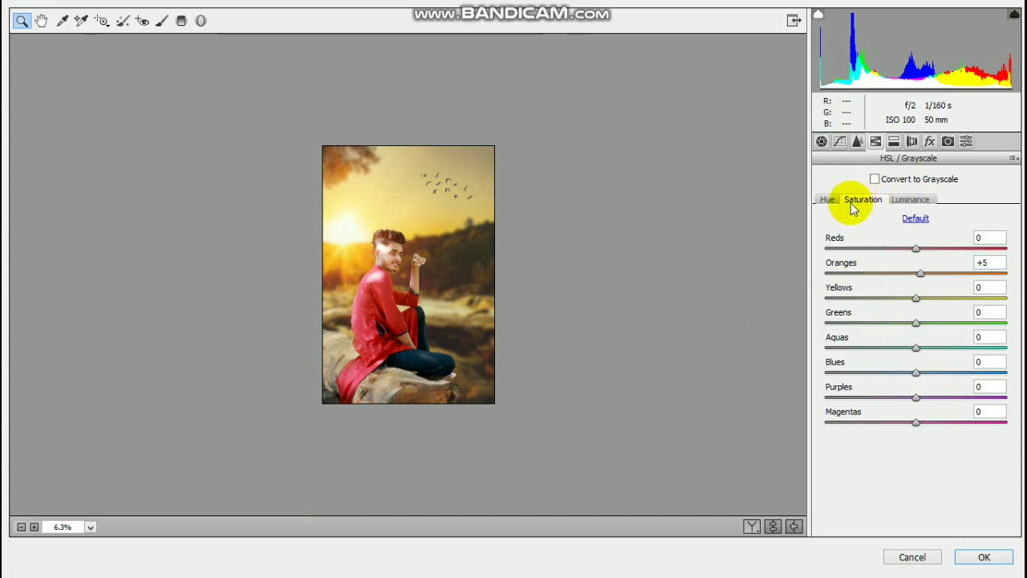
pyautogui.click(910, 201)
pyautogui.moveTo(919, 297); pyautogui.dragTo(904, 295)
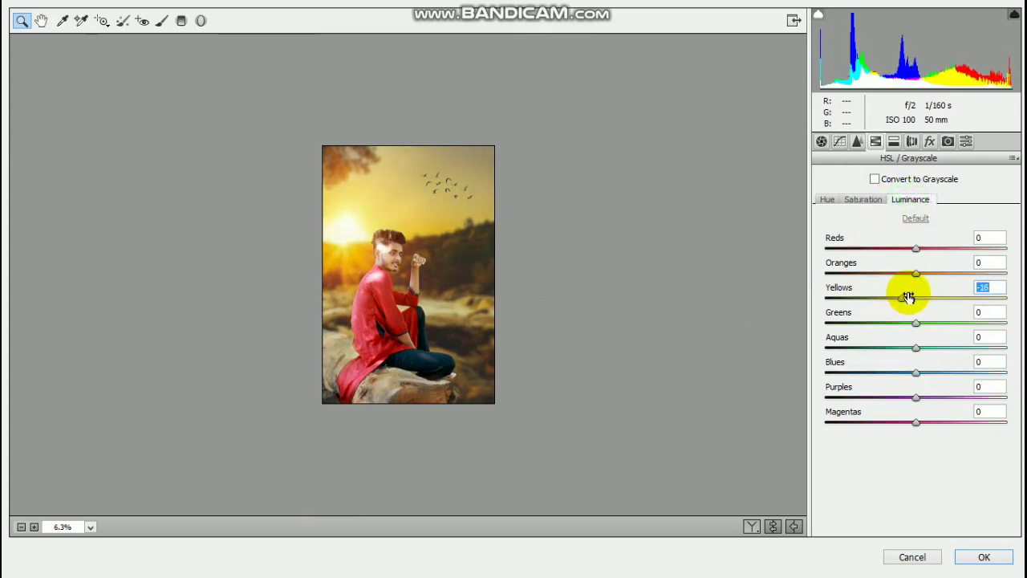
# Set the Yellows hue to +1 and apply the Camera Raw adjustments to the image
pyautogui.click(826, 199)
pyautogui.click(915, 297)
pyautogui.moveTo(894, 300); pyautogui.dragTo(916, 297)
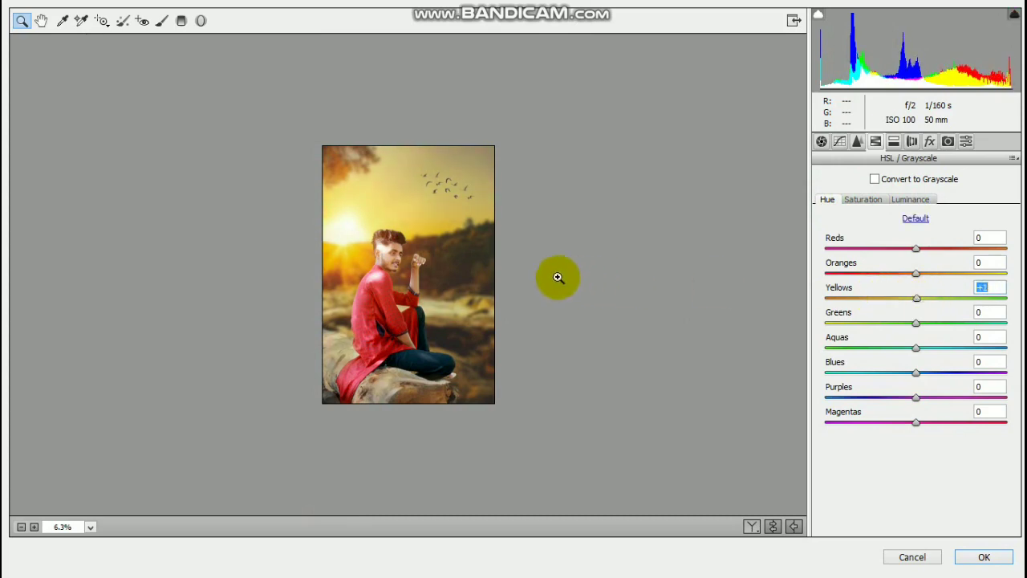
pyautogui.click(429, 283)
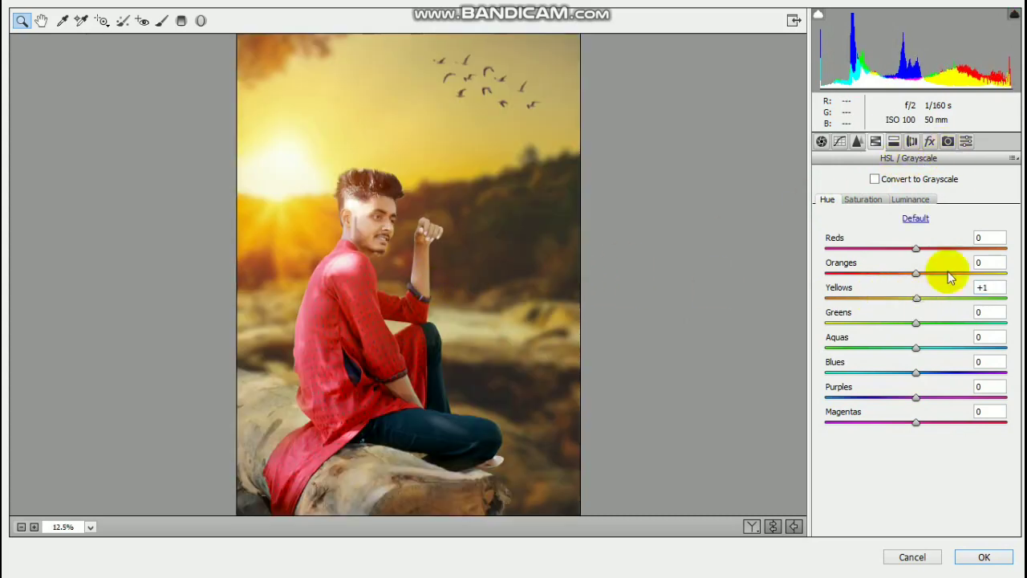
pyautogui.click(980, 556)
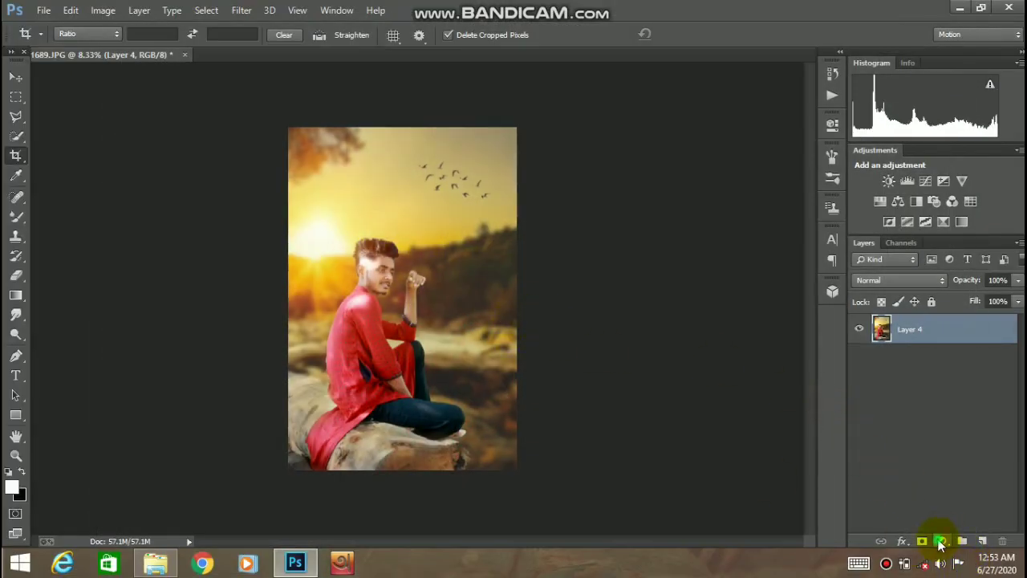
# Add a Selective Color adjustment layer and set its Neutrals to Yellow +1% and Black +1%
pyautogui.click(939, 542)
pyautogui.click(935, 529)
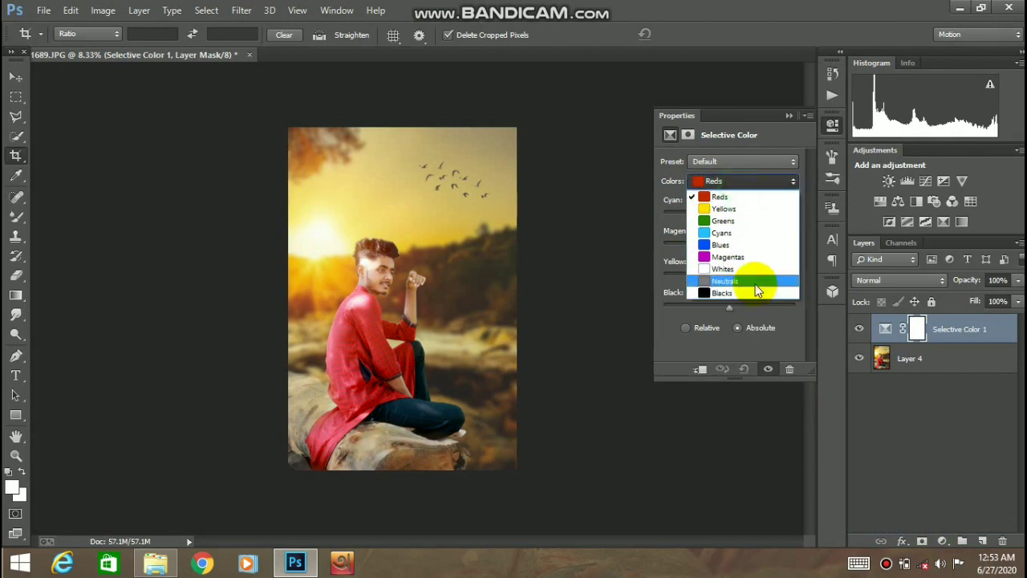
pyautogui.click(758, 283)
pyautogui.click(761, 262)
pyautogui.press('Up')
pyautogui.press('Up')
pyautogui.press('Up')
pyautogui.press('Up')
pyautogui.press('Down')
pyautogui.press('Down')
pyautogui.press('Down')
pyautogui.press('Down')
pyautogui.press('Down')
pyautogui.press('Down')
pyautogui.press('Down')
pyautogui.press('Down')
pyautogui.press('Down')
pyautogui.press('Down')
pyautogui.press('Down')
pyautogui.press('Down')
pyautogui.press('Down')
pyautogui.press('Down')
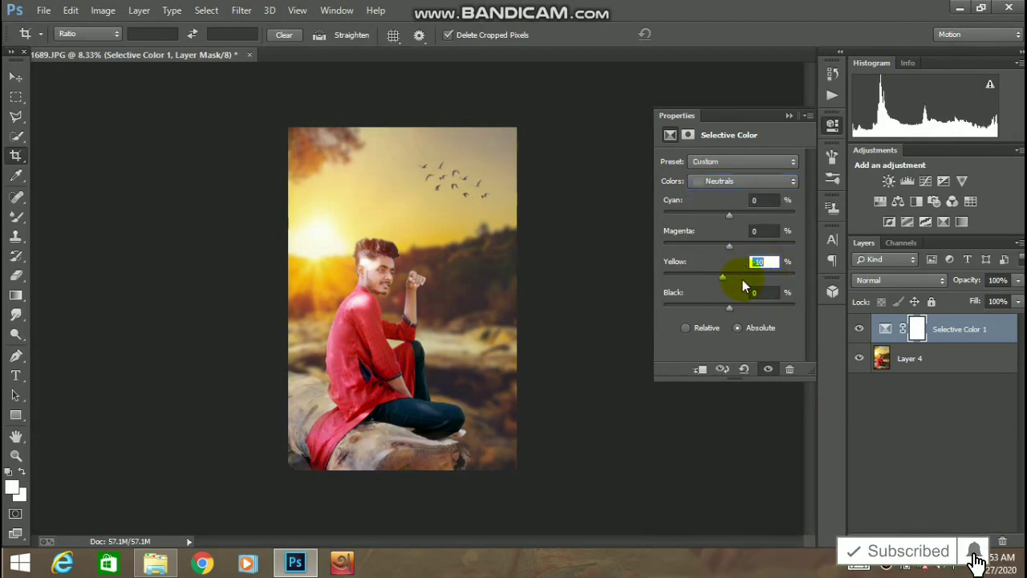
pyautogui.moveTo(742, 279); pyautogui.dragTo(728, 305)
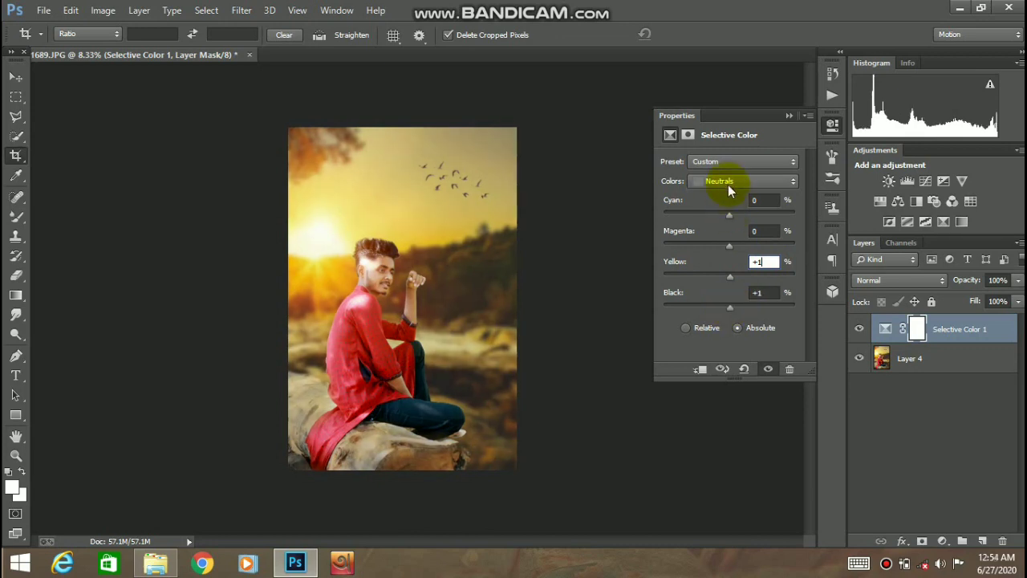
# Set the Selective Color Blacks to Cyan -6%, Magenta +8% and Black +5%, and collapse the adjustment's settings
pyautogui.click(728, 181)
pyautogui.click(744, 294)
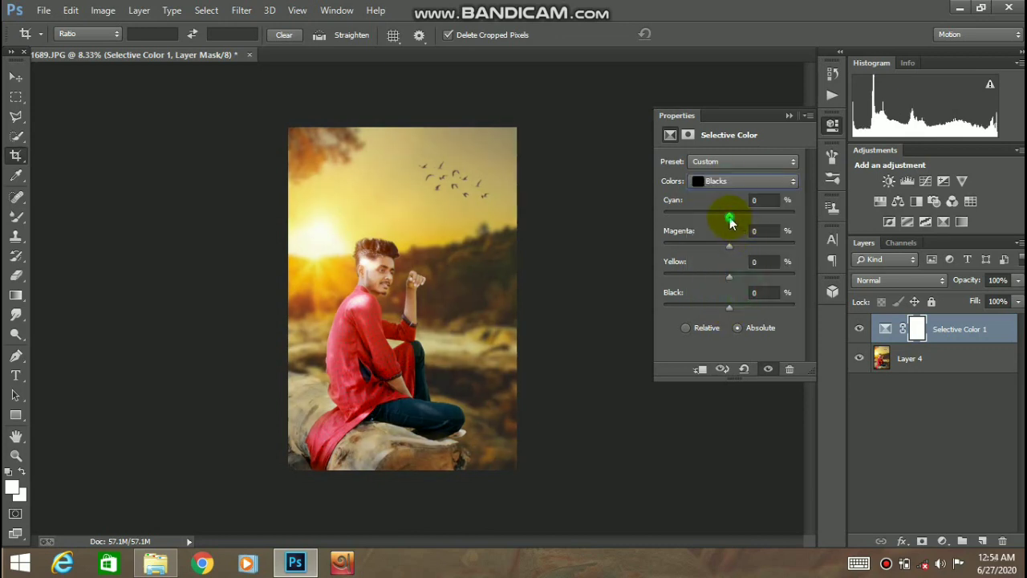
pyautogui.moveTo(738, 217); pyautogui.dragTo(733, 247)
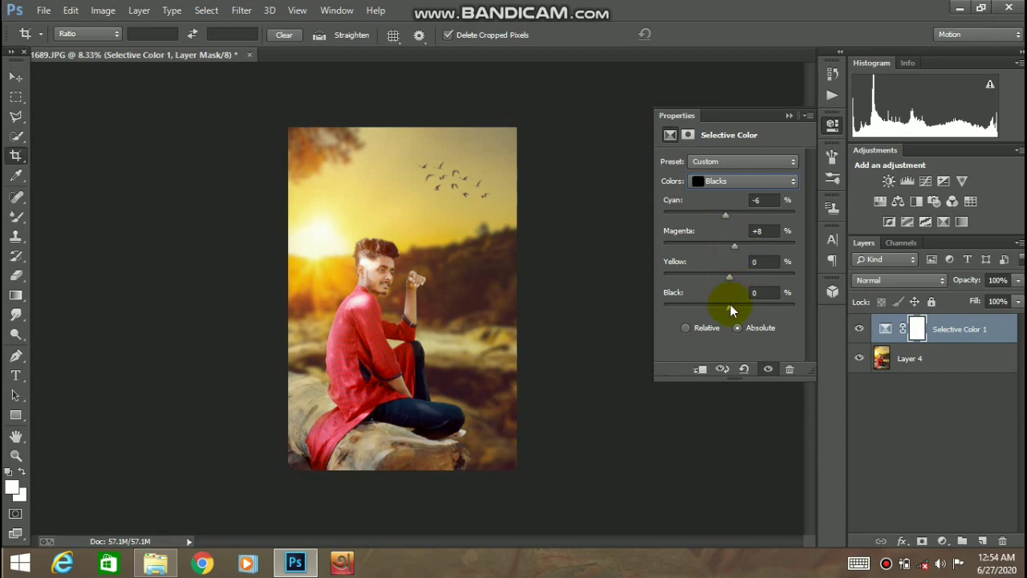
pyautogui.moveTo(730, 306); pyautogui.dragTo(734, 307)
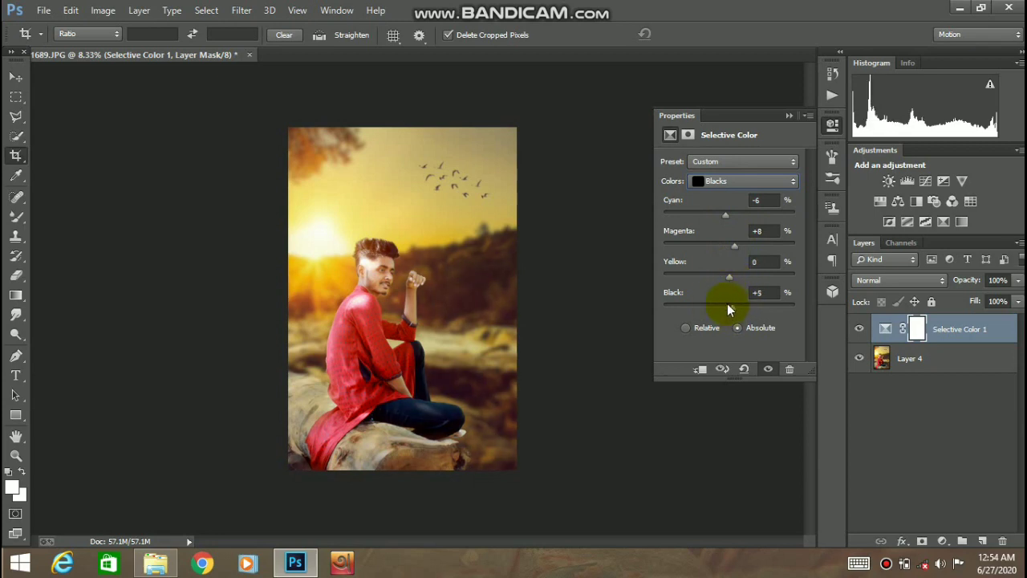
pyautogui.click(789, 117)
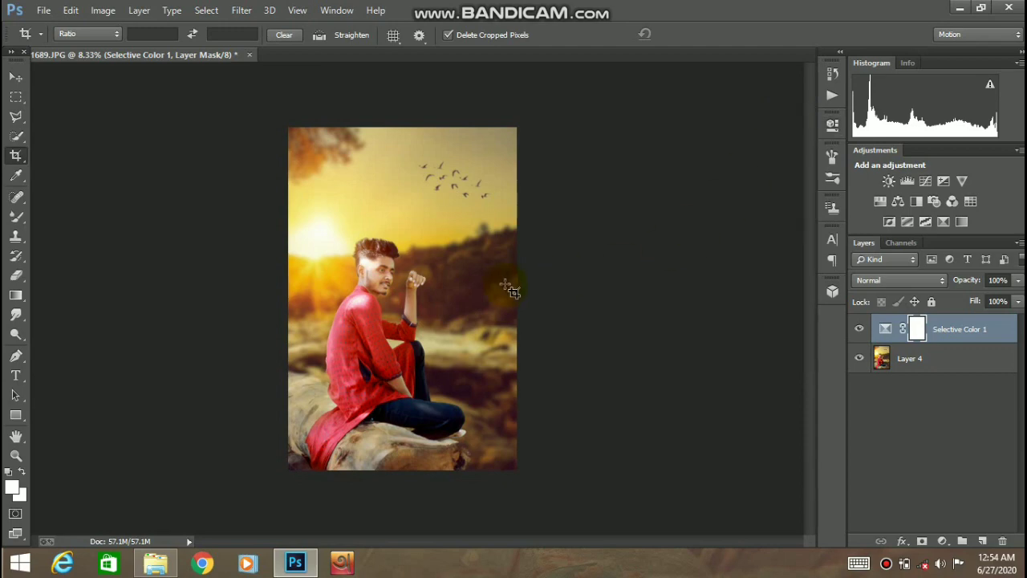
# Select the Selective Color adjustment together with Layer 4 and merge them into one layer
pyautogui.keyDown('shift'); pyautogui.click(939, 360); pyautogui.keyUp('shift')
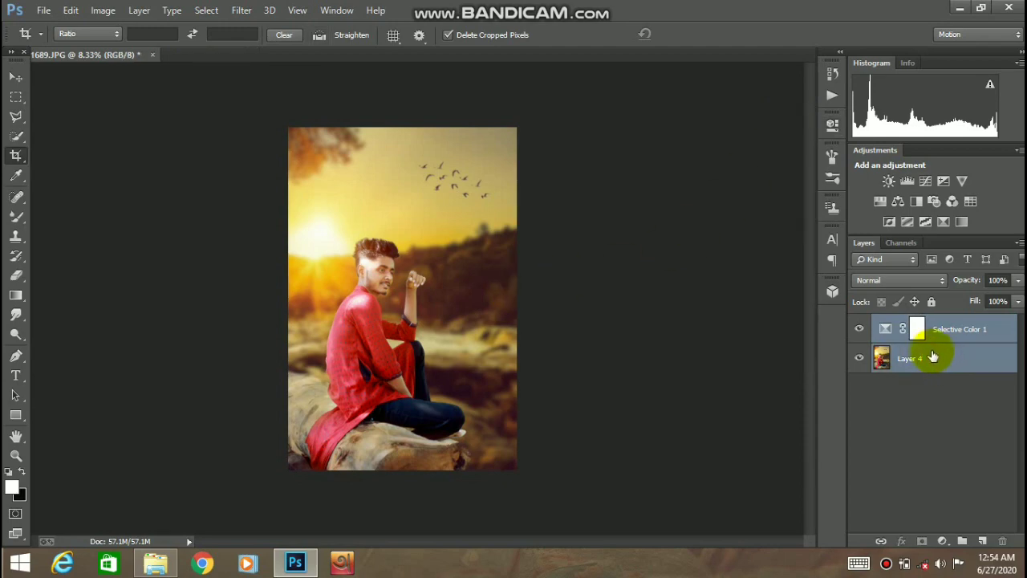
pyautogui.hotkey('ctrl', 'e')
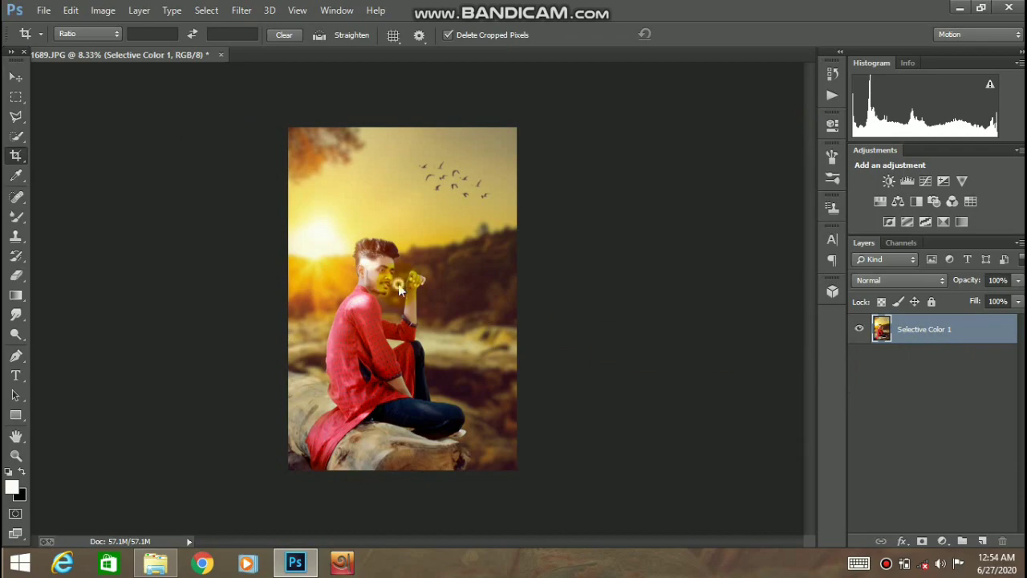
pyautogui.rightClick(398, 291)
pyautogui.click(287, 176)
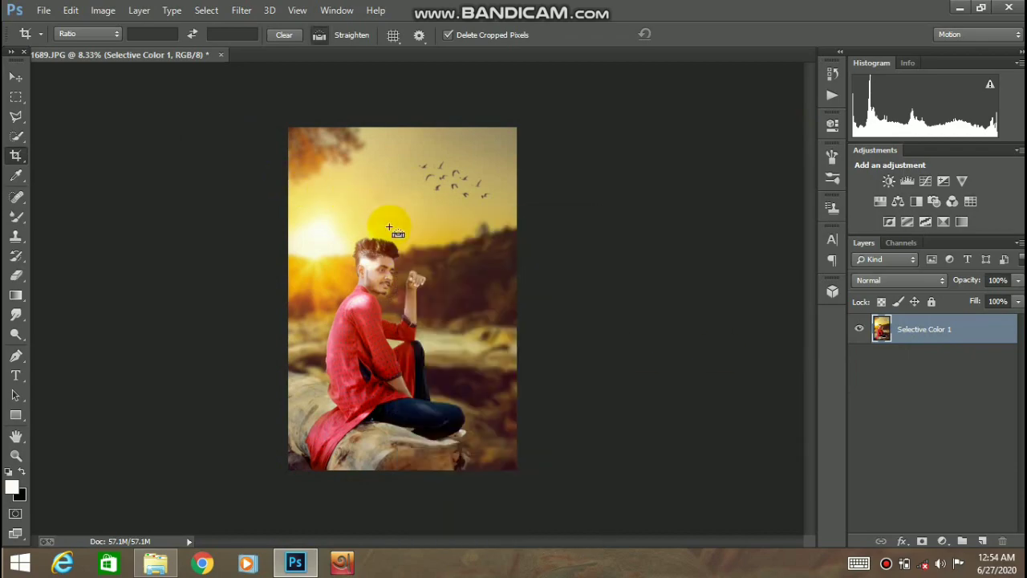
# Save the finished image as a JPEG copy named IMG_1689 copy in New folder (4), accepting the JPEG options
pyautogui.hotkey('ctrl', 'shift', 's')
pyautogui.click(893, 506)
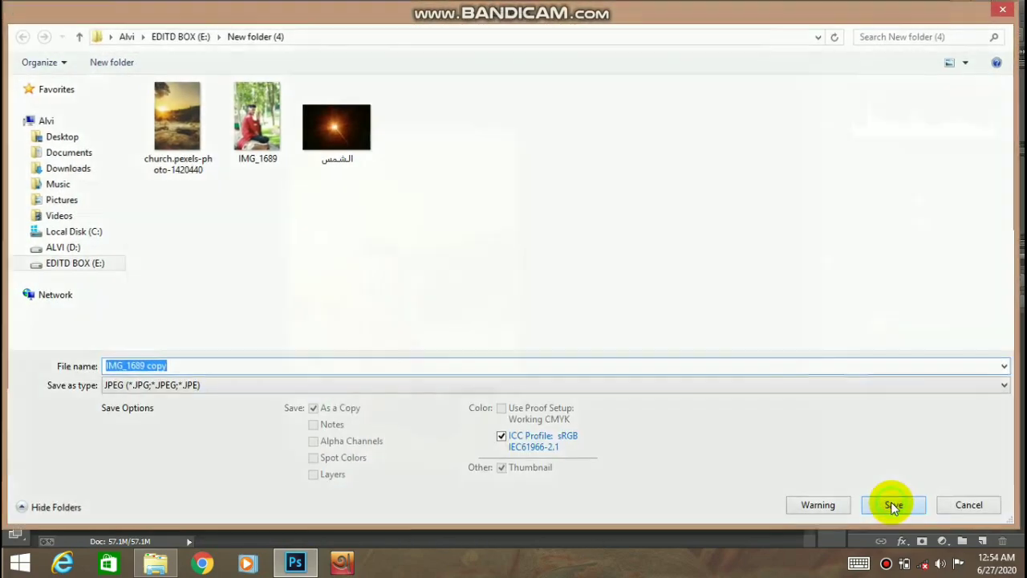
pyautogui.click(617, 138)
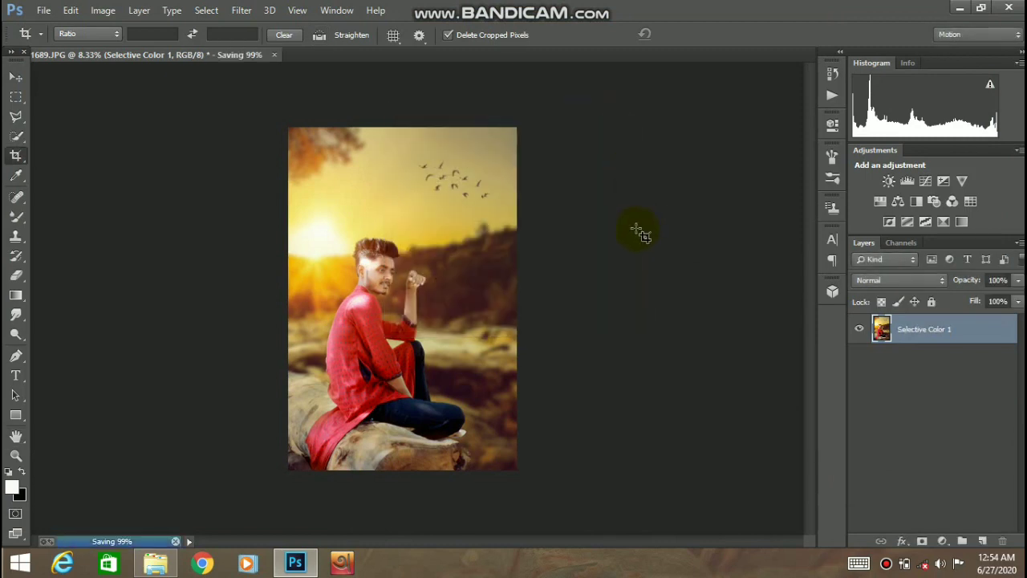